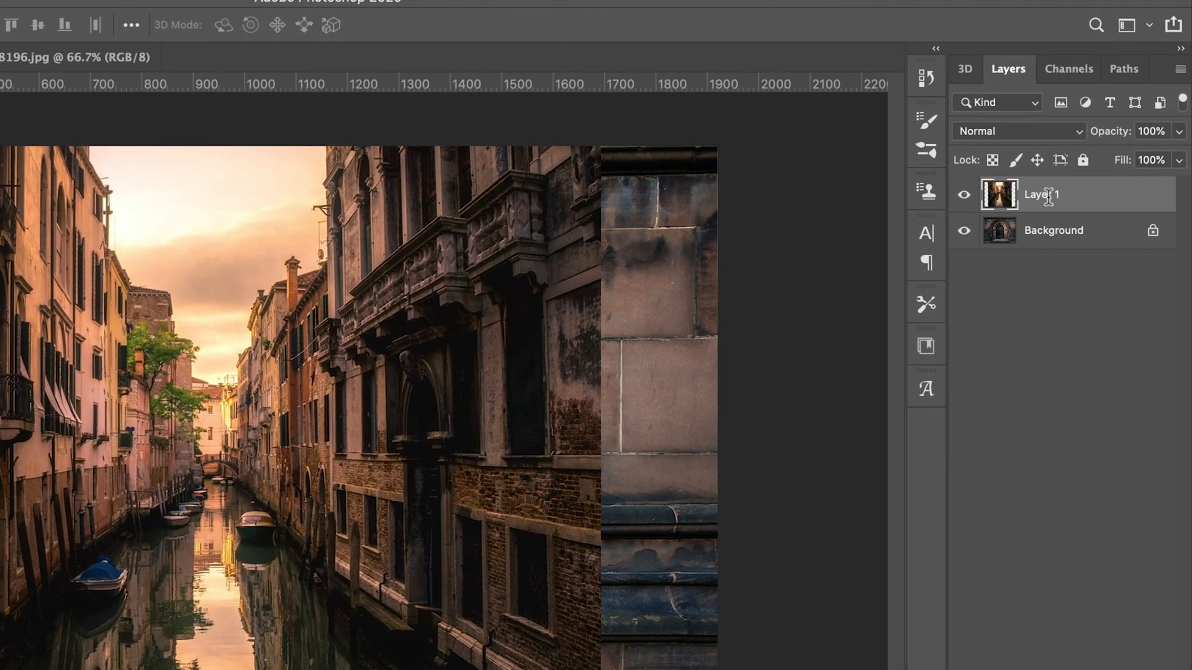
Rename the canal image layer as water
text(water)
key(Return)
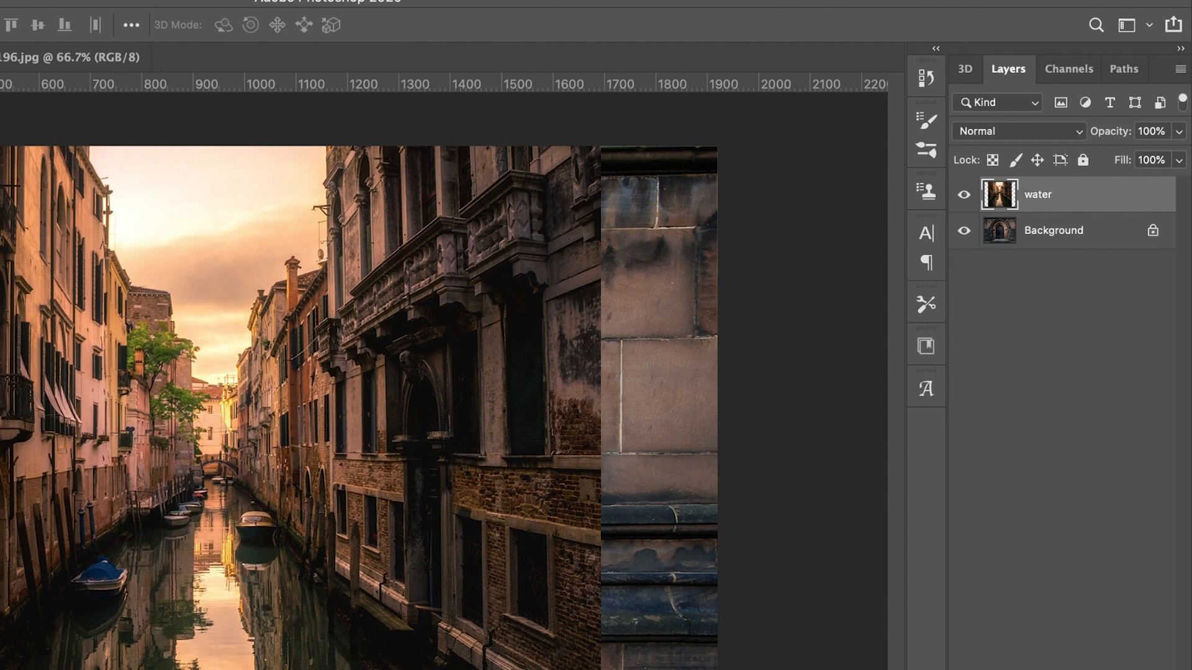
Duplicate the Background layer and move the copy above the water layer
click(1049, 245)
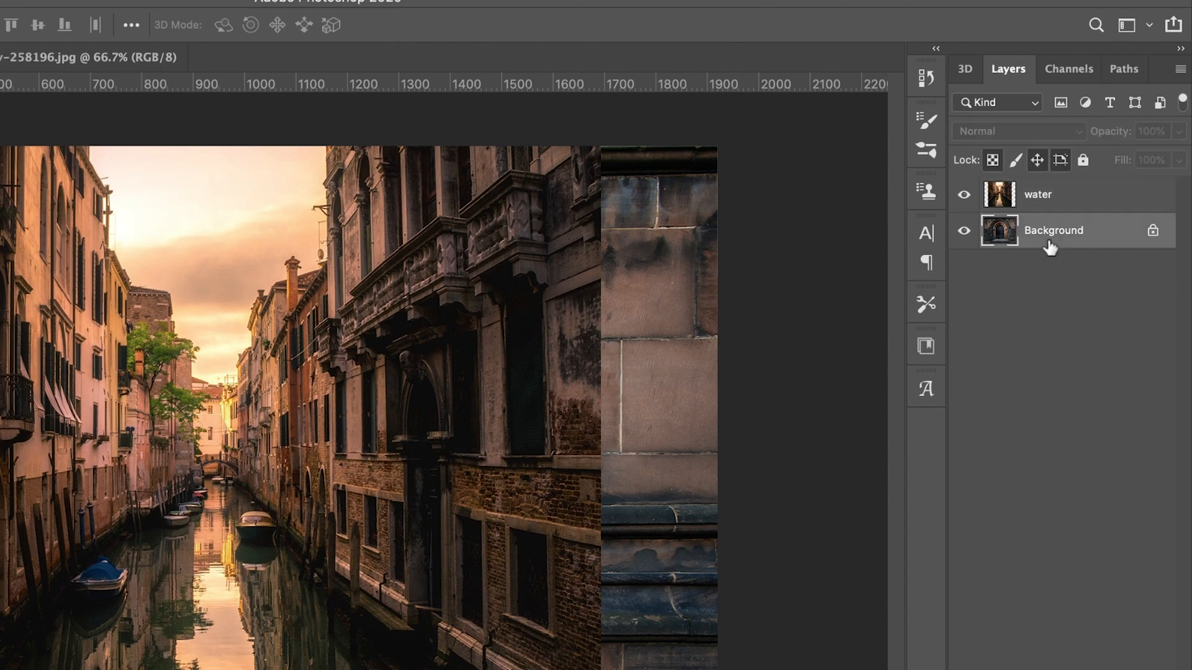
key(ctrl+j)
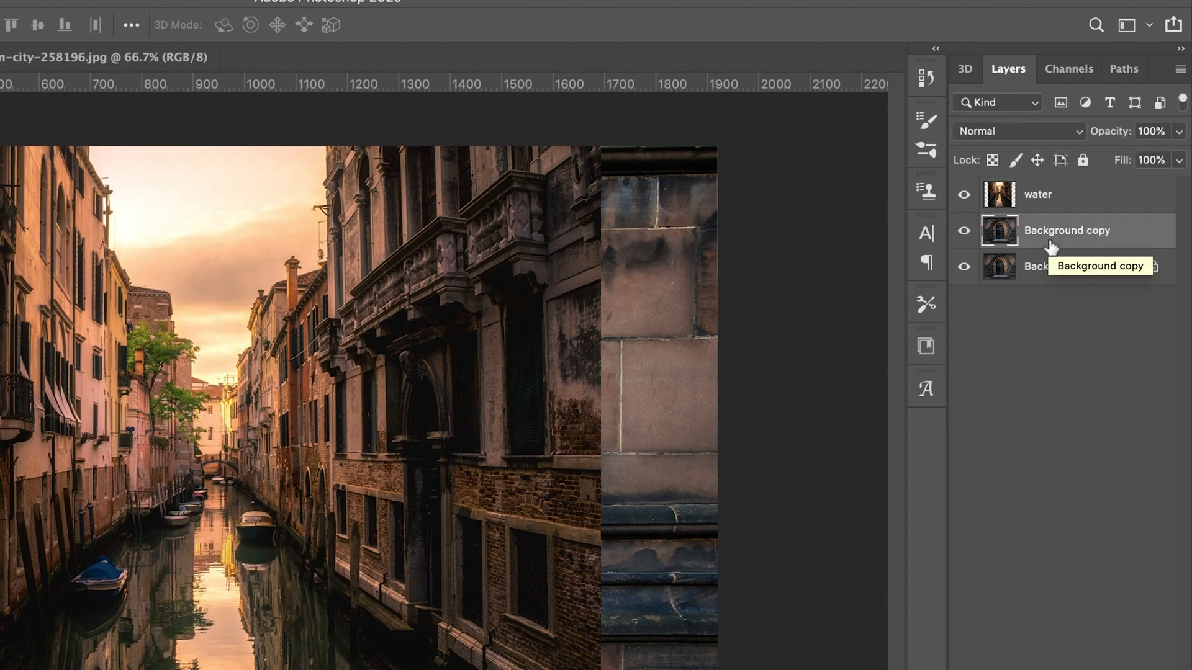
drag(1066, 244, 1081, 198)
Rename the Background copy layer as door
double_click(1082, 197)
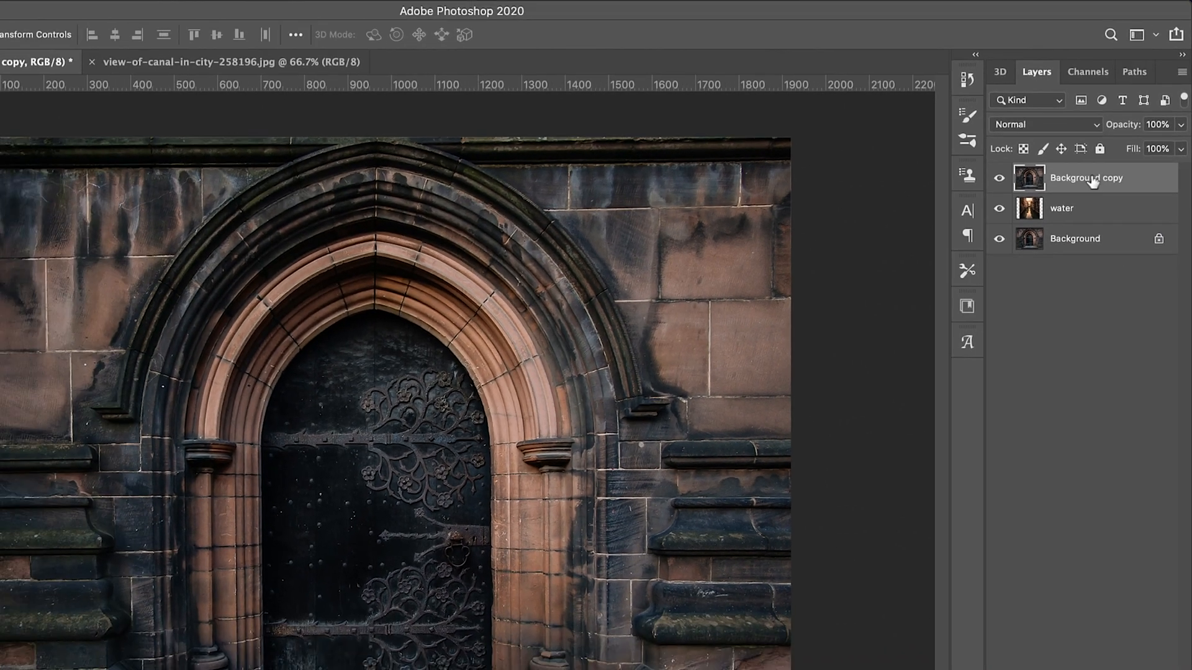
text(door)
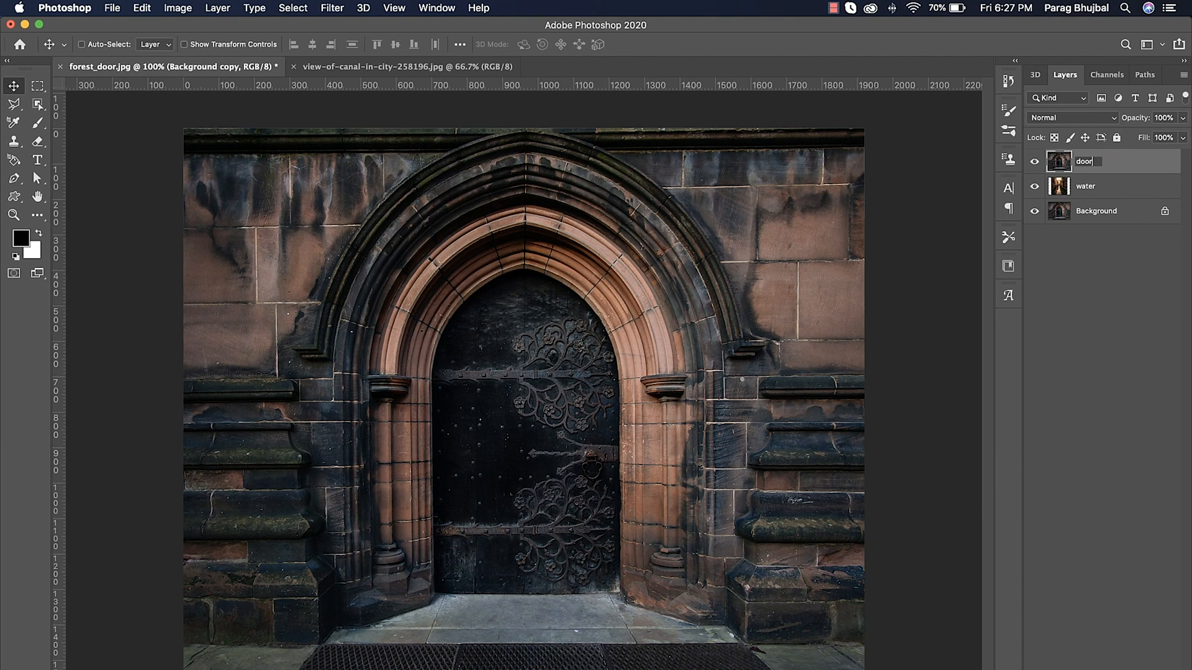
key(Return)
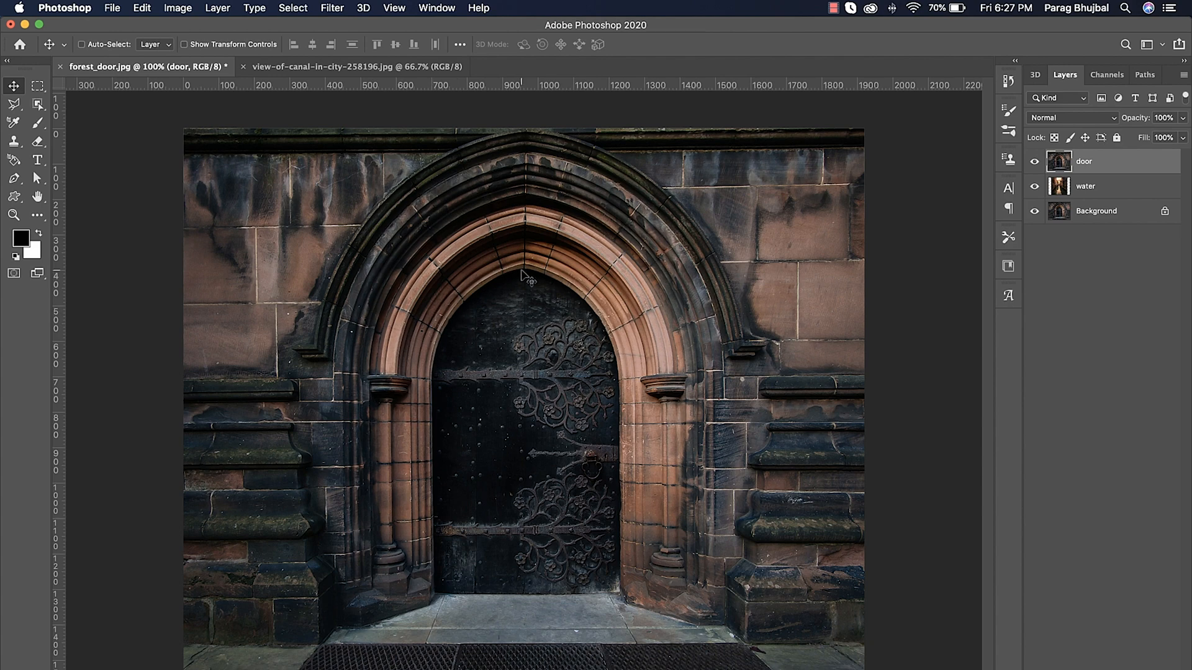
Start a Pen tool path at the peak of the doorway arch and trace the upper left part of its inner curve
key(super+equal)
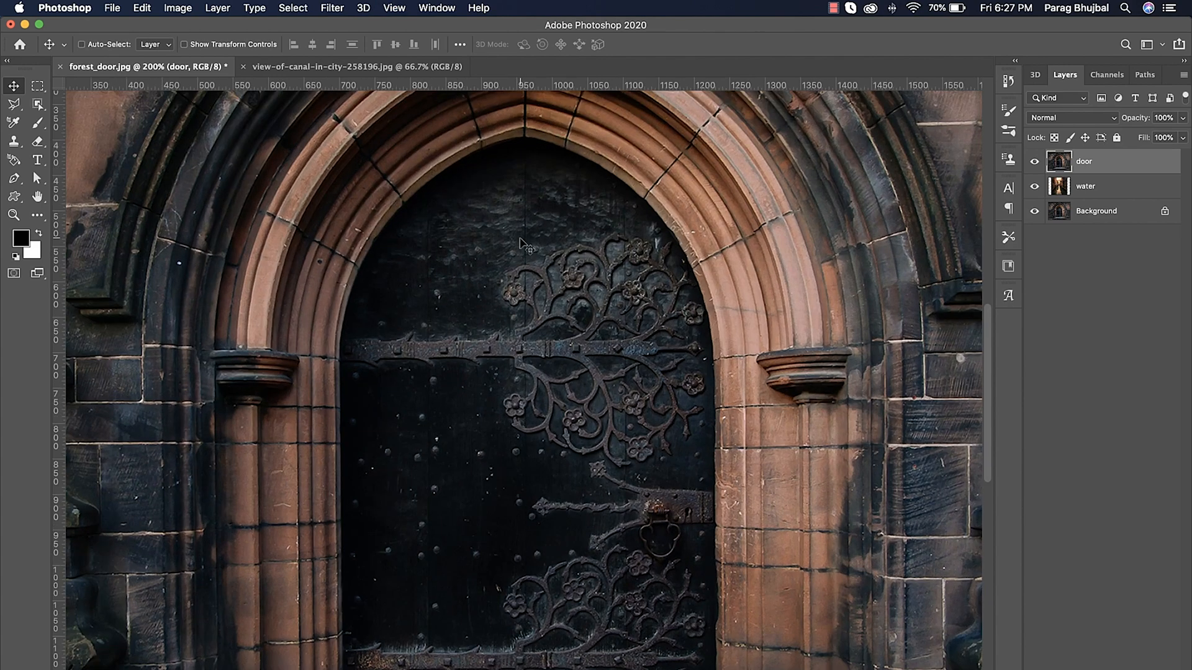
drag(520, 239, 516, 283)
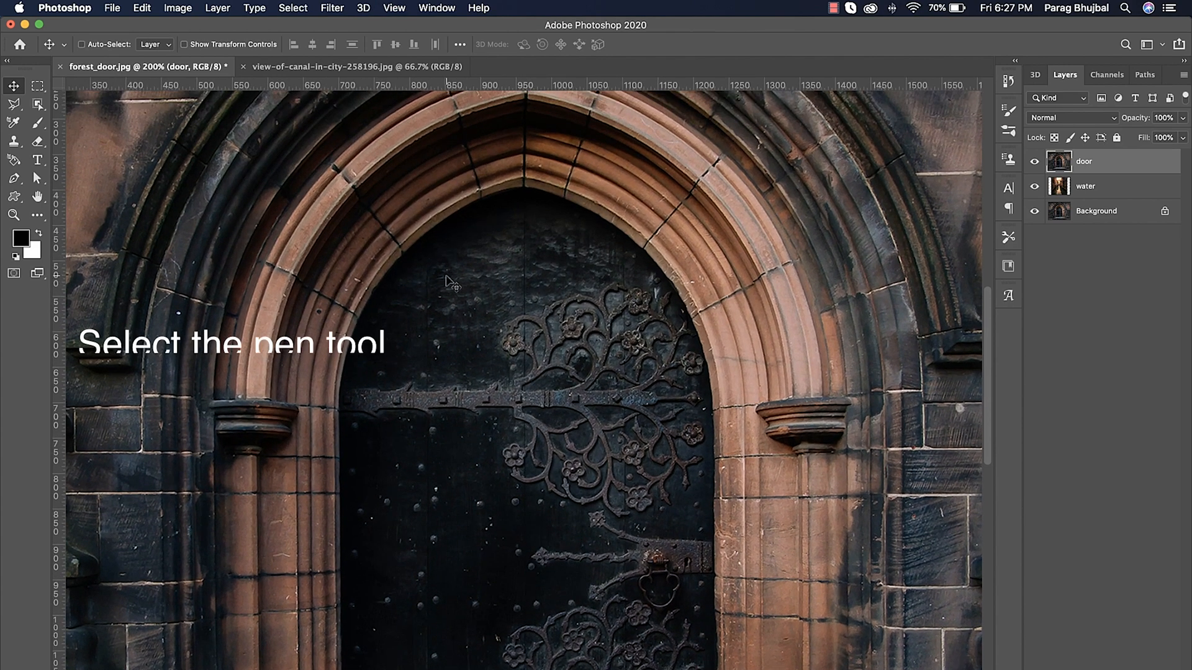
click(14, 179)
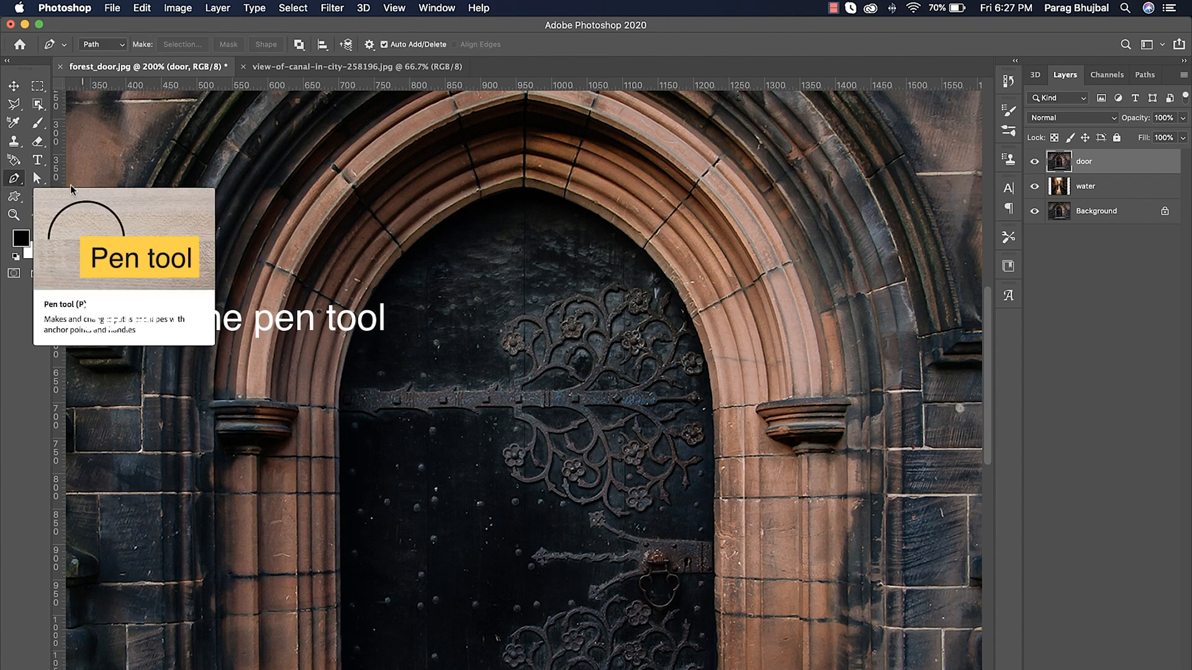
key(super+plus)
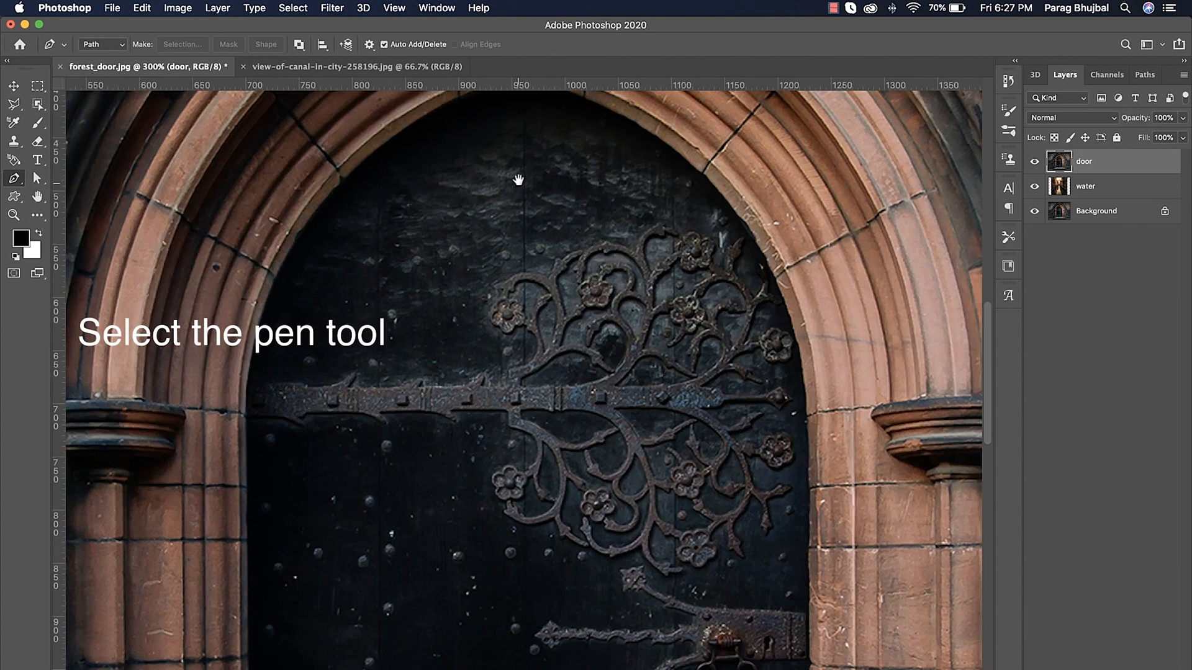
drag(520, 181, 568, 338)
click(569, 234)
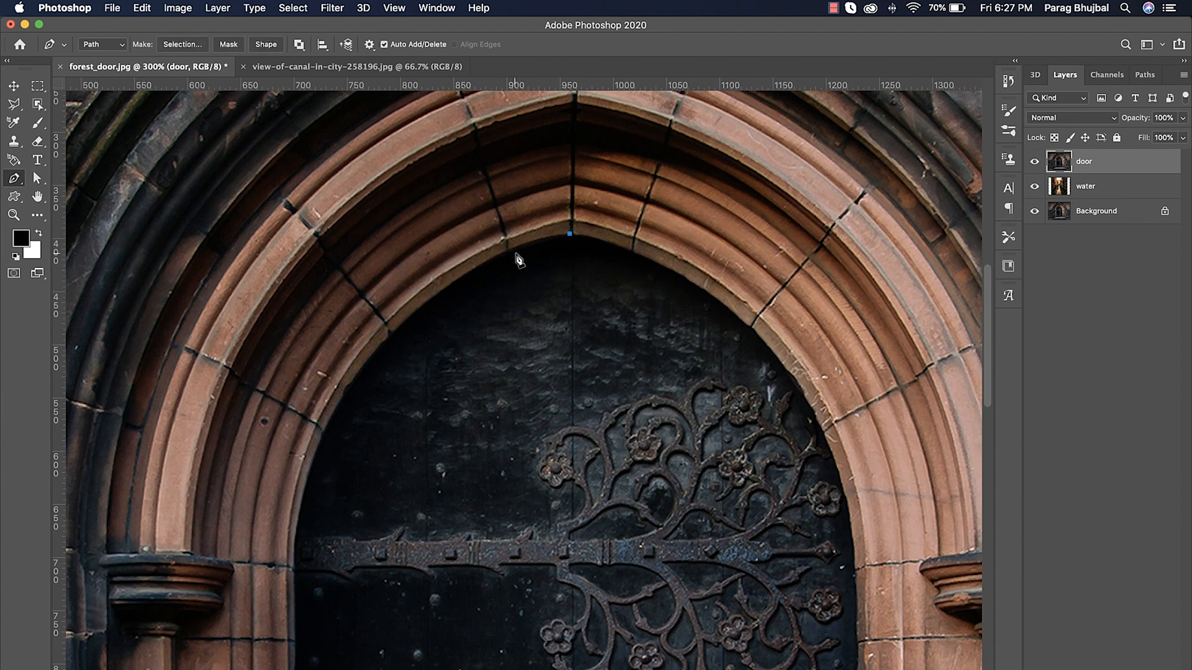
drag(508, 251, 484, 268)
alt+click(509, 251)
click(392, 334)
drag(392, 335, 344, 388)
alt+click(395, 332)
key(super+z)
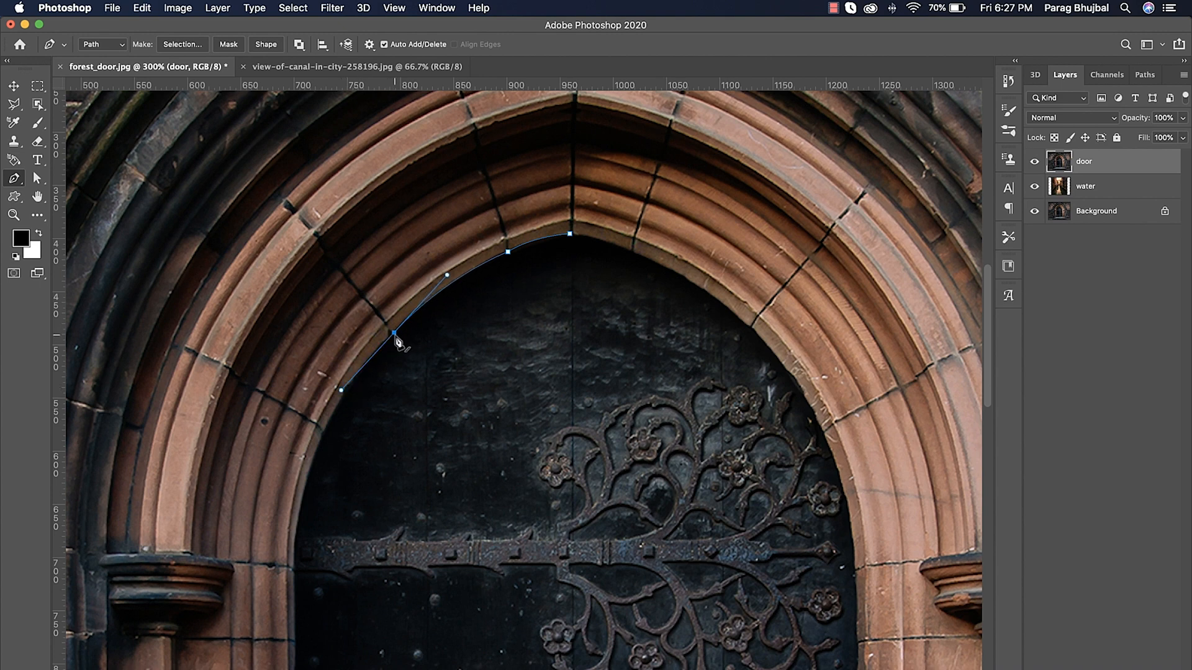
alt+click(394, 333)
Continue the path down the arch's left curve and the door's left edge to the corner of the left pillar base
drag(423, 377, 559, 239)
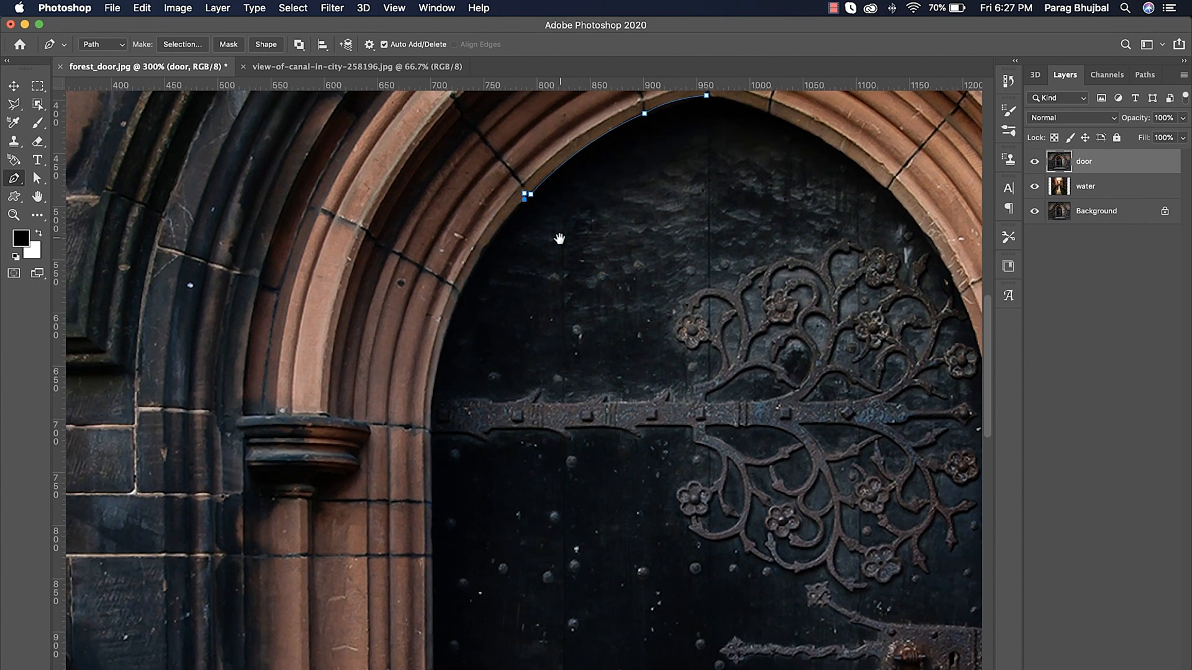
drag(483, 254, 482, 263)
scroll(475, 304, down, 3)
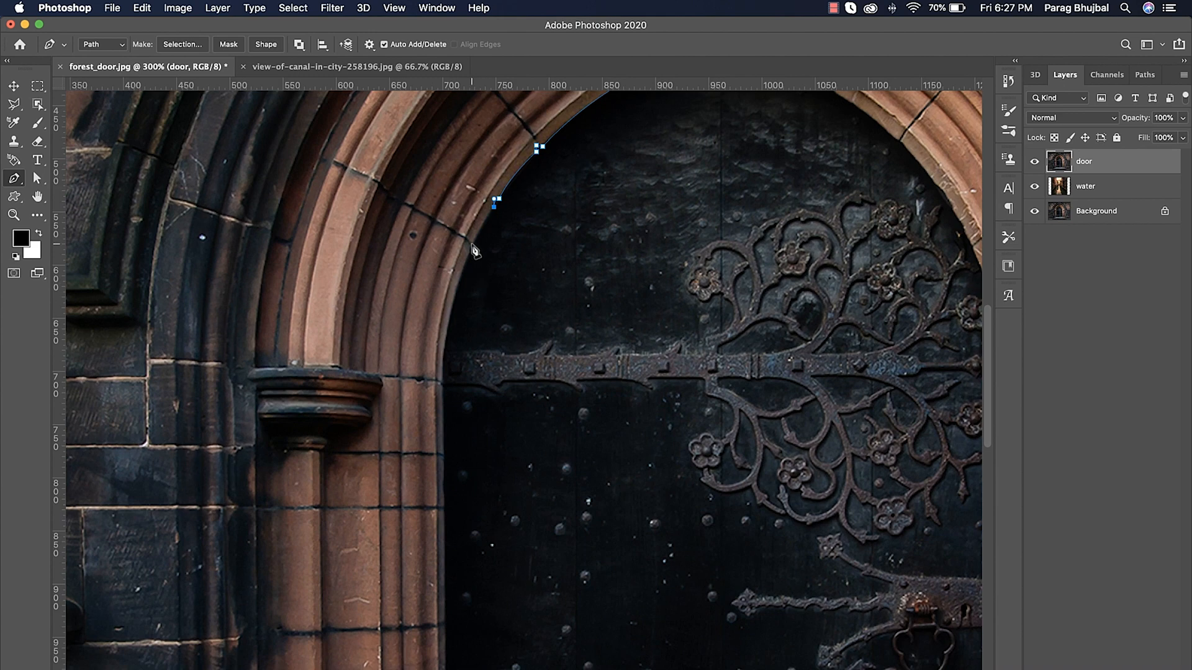
alt+click(473, 244)
scroll(474, 378, down, 5)
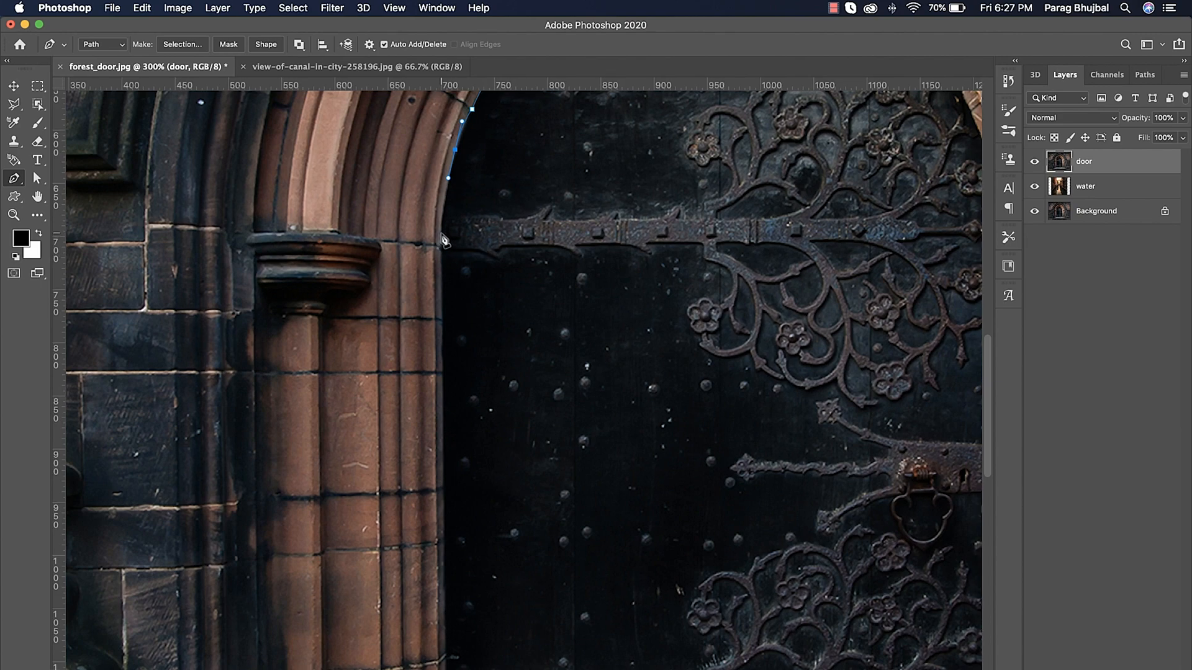
drag(441, 233, 441, 254)
scroll(441, 254, down, 5)
click(429, 204)
scroll(418, 400, down, 8)
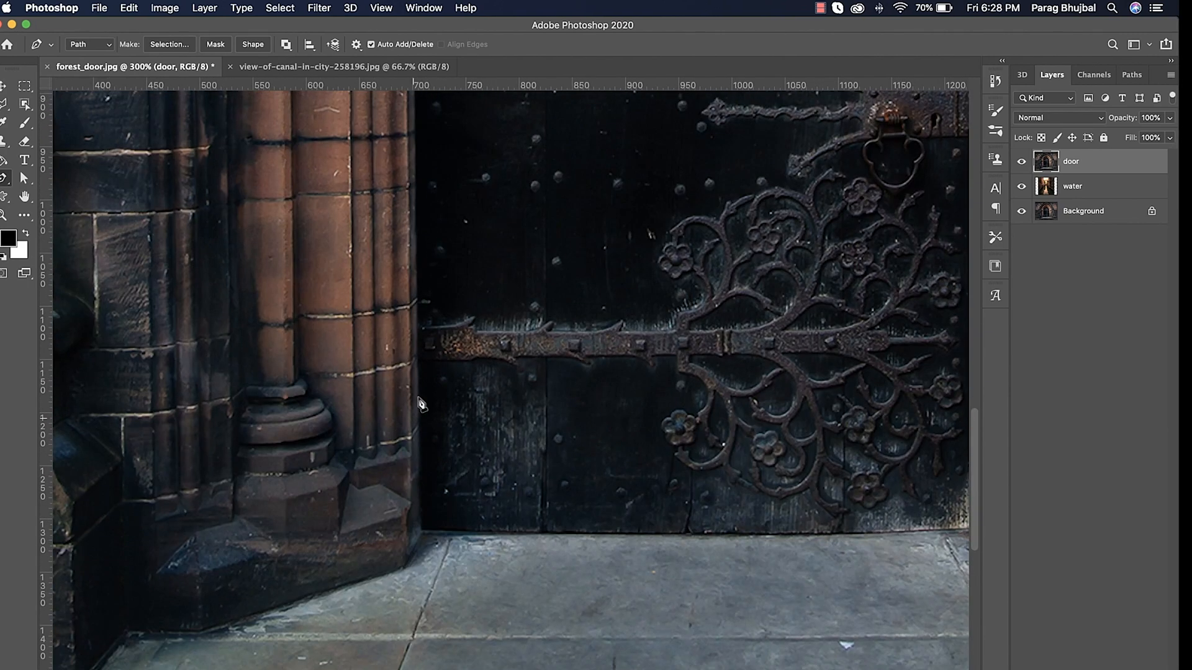
click(423, 532)
scroll(473, 397, down, 8)
click(566, 340)
scroll(437, 405, left, 10)
click(607, 402)
click(556, 459)
click(133, 454)
key(super+z)
key(super+z)
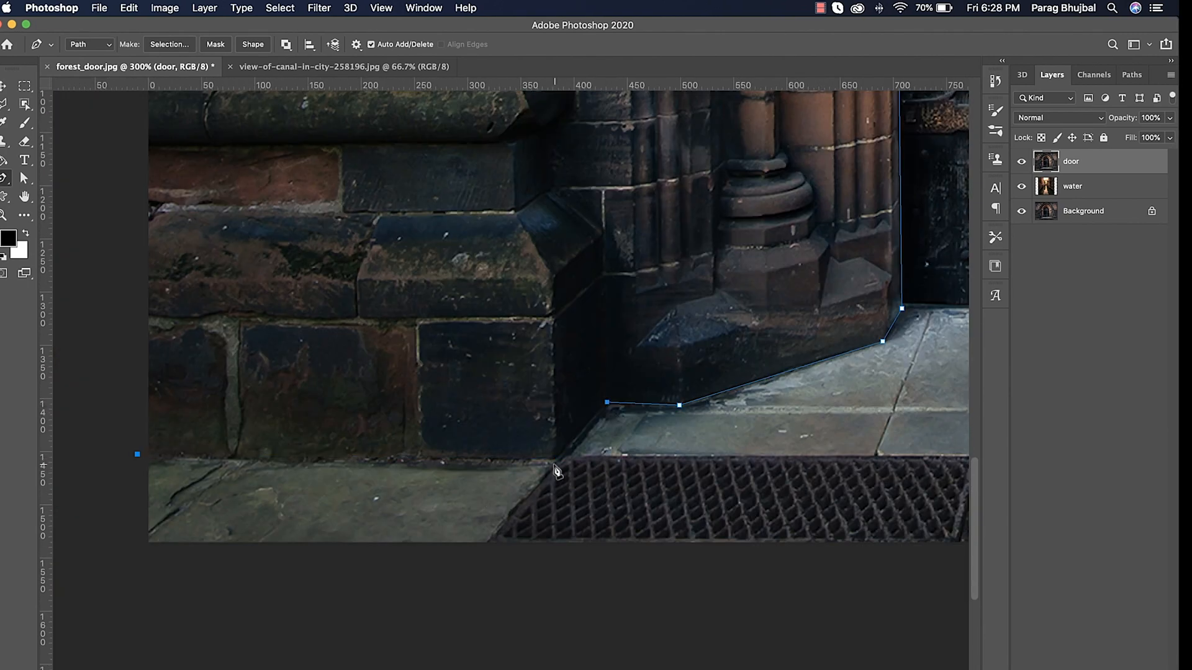
key(super+z)
key(super+z)
key(super+z)
key(super+z)
key(super+z)
Trace the bottom edge of the left pillar base and wall, ending just outside the canvas's left edge
click(681, 408)
click(607, 408)
click(555, 464)
click(140, 465)
Run the path outside the canvas up the left side, across the top and down to the foot of the right wall
drag(237, 324, 371, 571)
drag(347, 186, 384, 571)
click(138, 309)
drag(807, 310, 155, 344)
click(651, 325)
click(683, 444)
drag(715, 583, 764, 124)
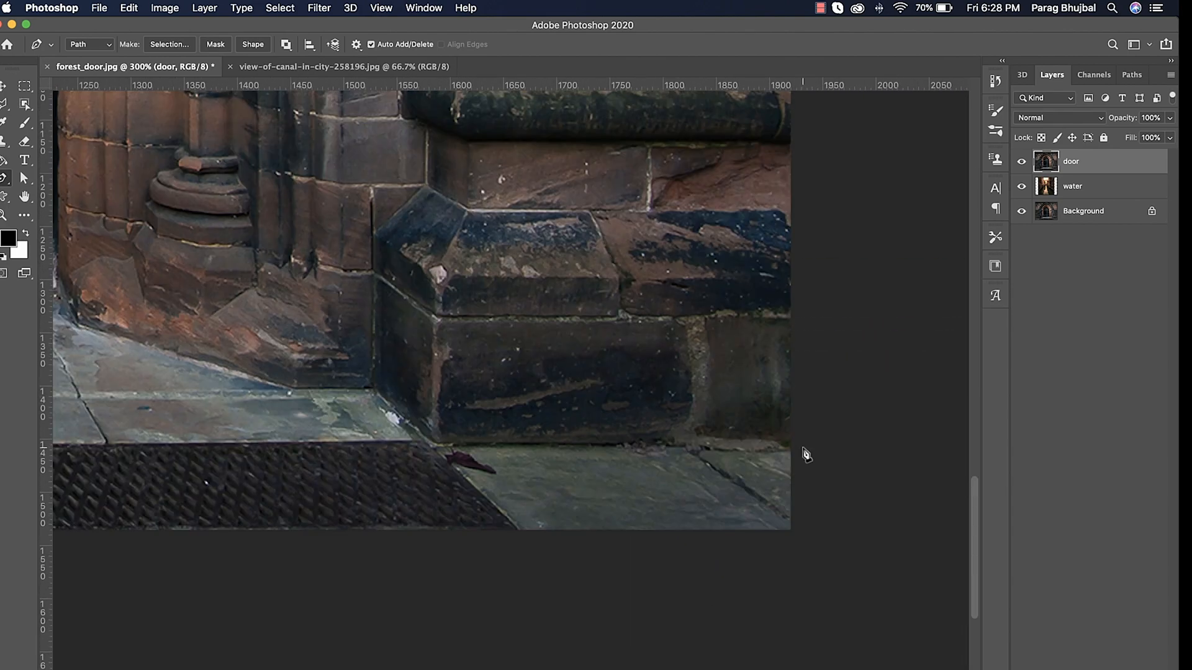
click(799, 450)
Trace the bottom edge of the right wall and pillar base inward to the door's lower right corner
click(436, 446)
drag(371, 391, 725, 458)
click(725, 456)
click(650, 455)
drag(446, 401, 564, 477)
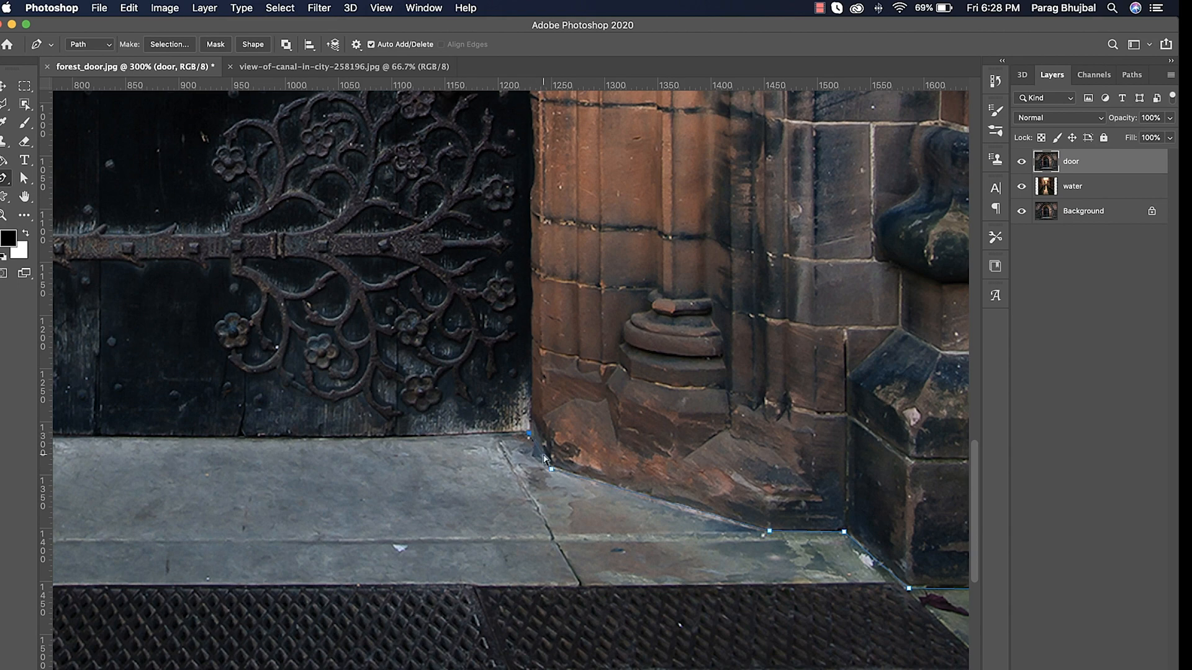
Continue the path up the lower part of the door's right edge along the stone pillar
drag(541, 311, 550, 499)
click(538, 498)
click(540, 453)
click(541, 427)
click(540, 413)
drag(552, 339, 580, 464)
click(571, 452)
drag(569, 418, 594, 505)
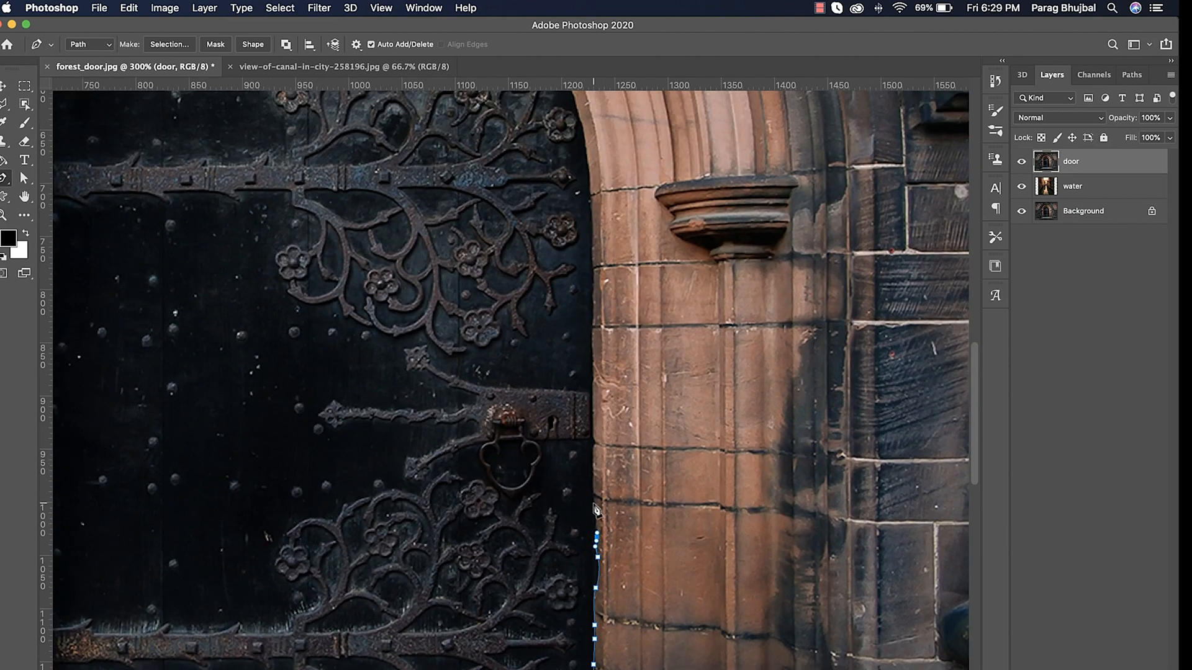
click(594, 495)
click(593, 446)
Trace the rest of the door's right edge and the arch's right curve, closing the path at the peak
drag(636, 341, 640, 471)
drag(596, 462, 597, 454)
drag(598, 403, 598, 397)
drag(682, 372, 707, 510)
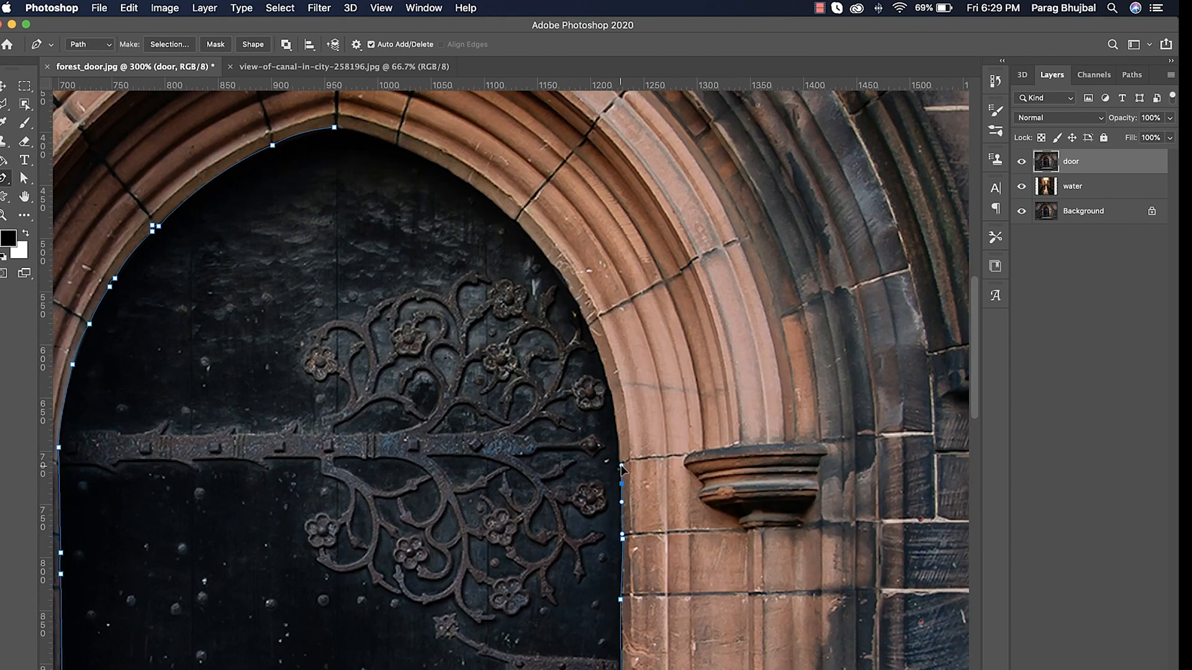
drag(617, 437, 616, 426)
drag(605, 379, 702, 554)
drag(691, 518, 678, 489)
click(647, 471)
click(632, 460)
drag(623, 414, 714, 499)
click(675, 464)
click(619, 431)
click(546, 412)
Add a vector mask to the door layer from the current path and deselect the layer
key(super+minus)
key(super+minus)
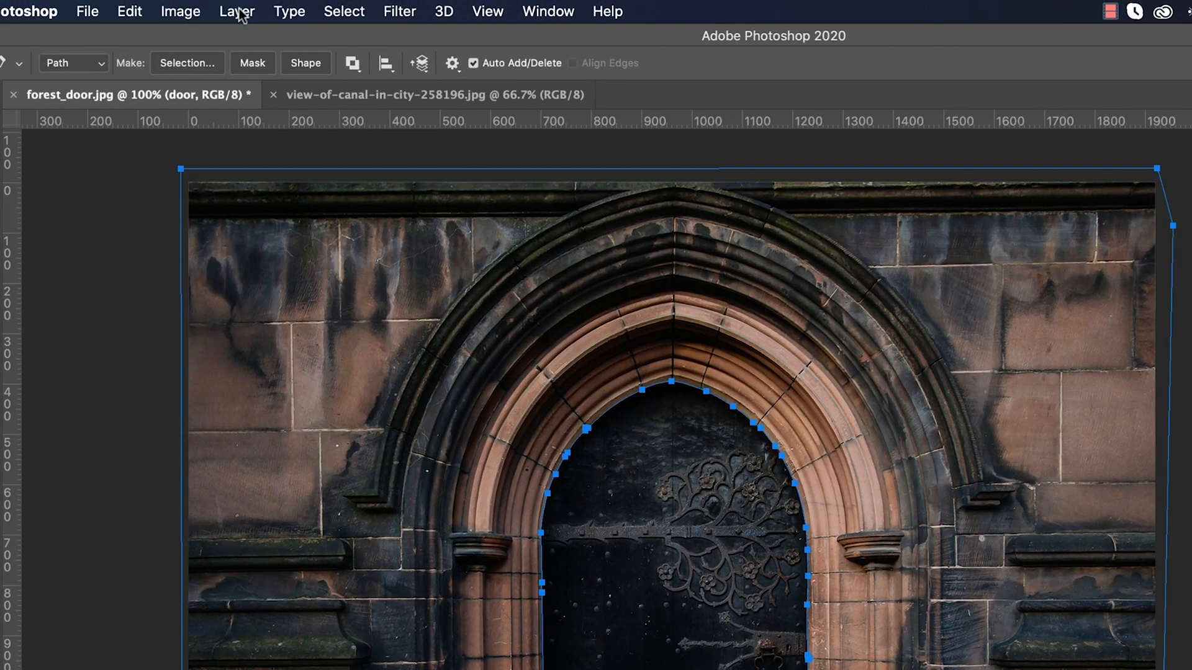
click(238, 12)
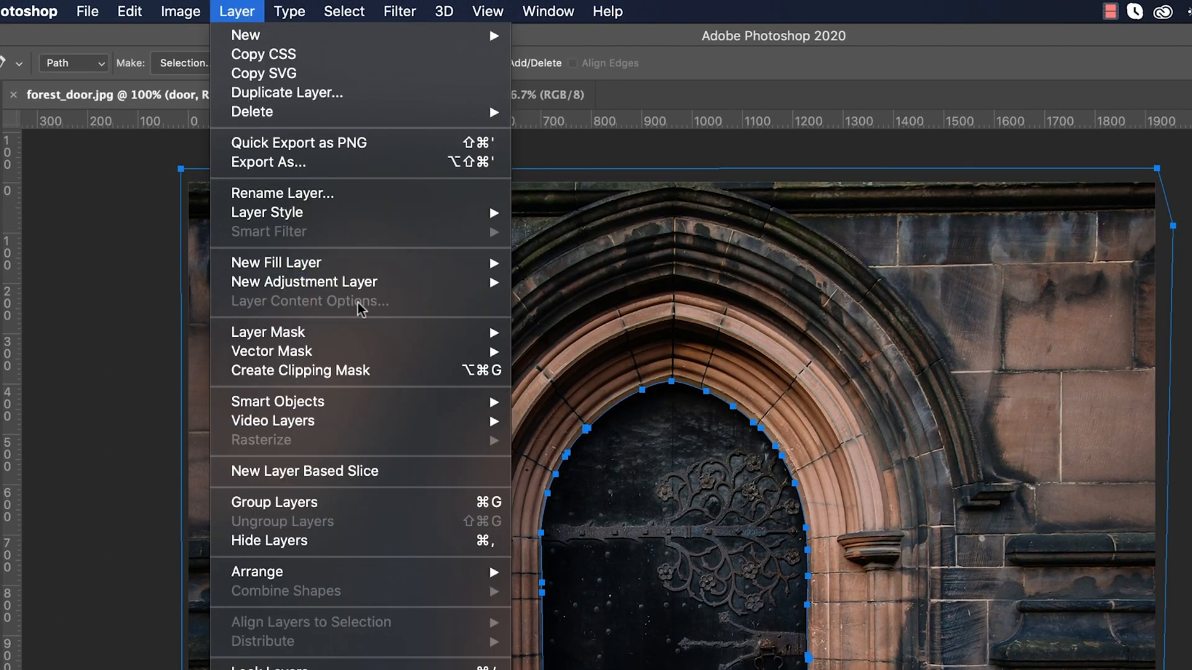
mouse_move(398, 355)
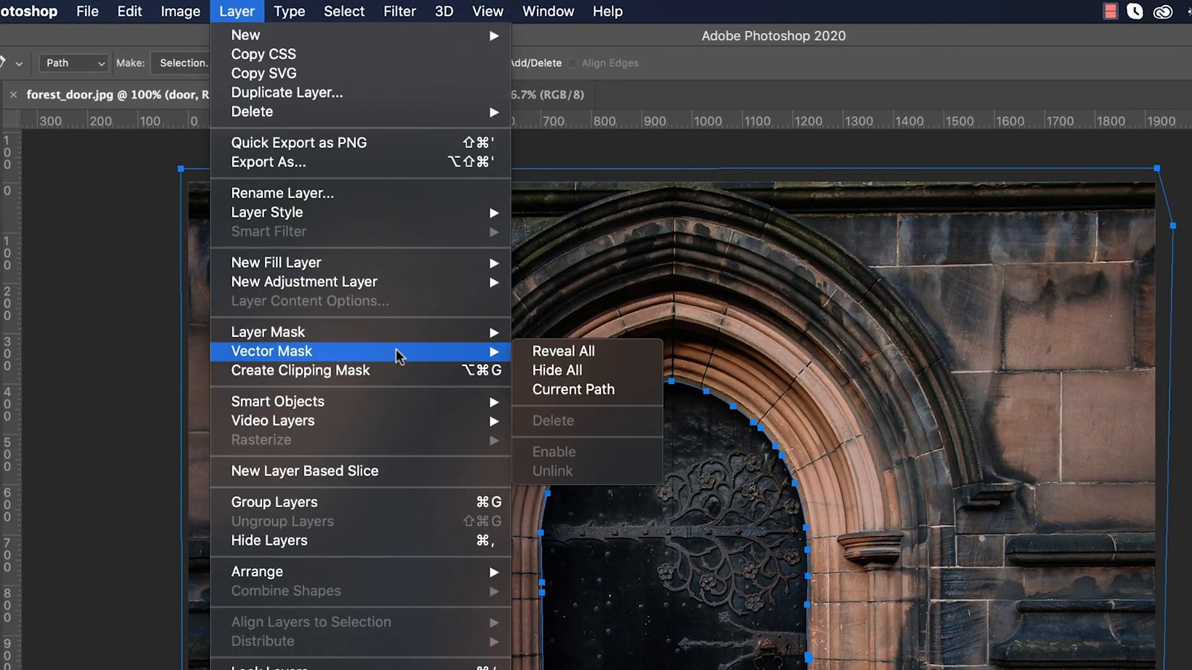
click(602, 391)
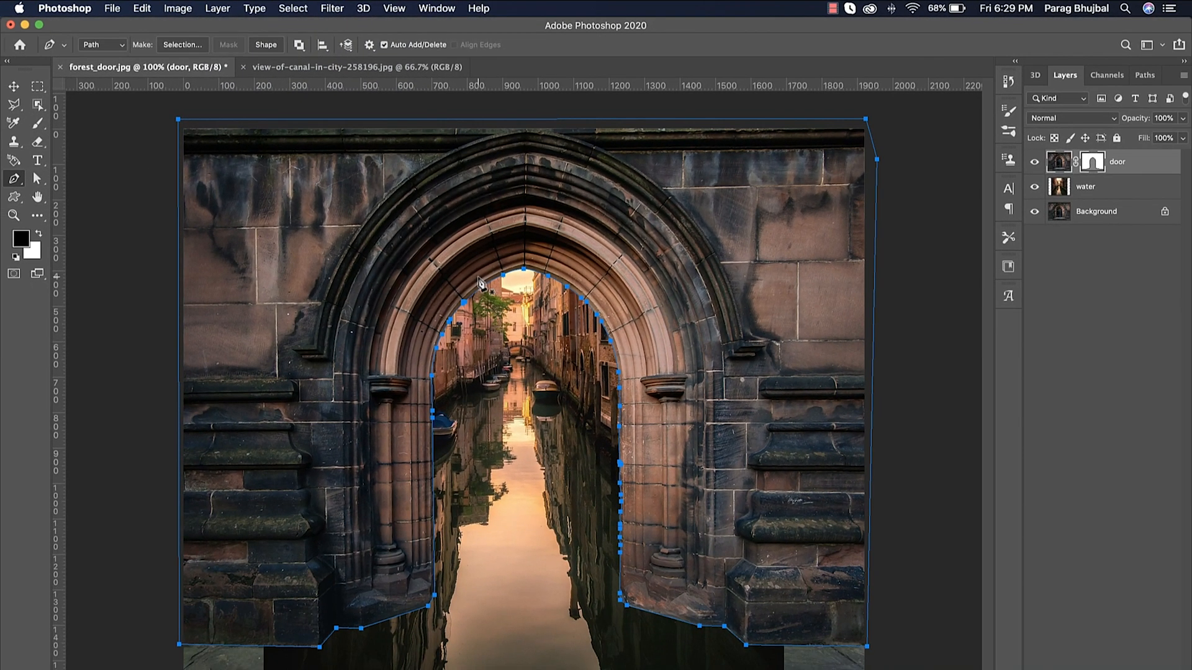
click(1104, 284)
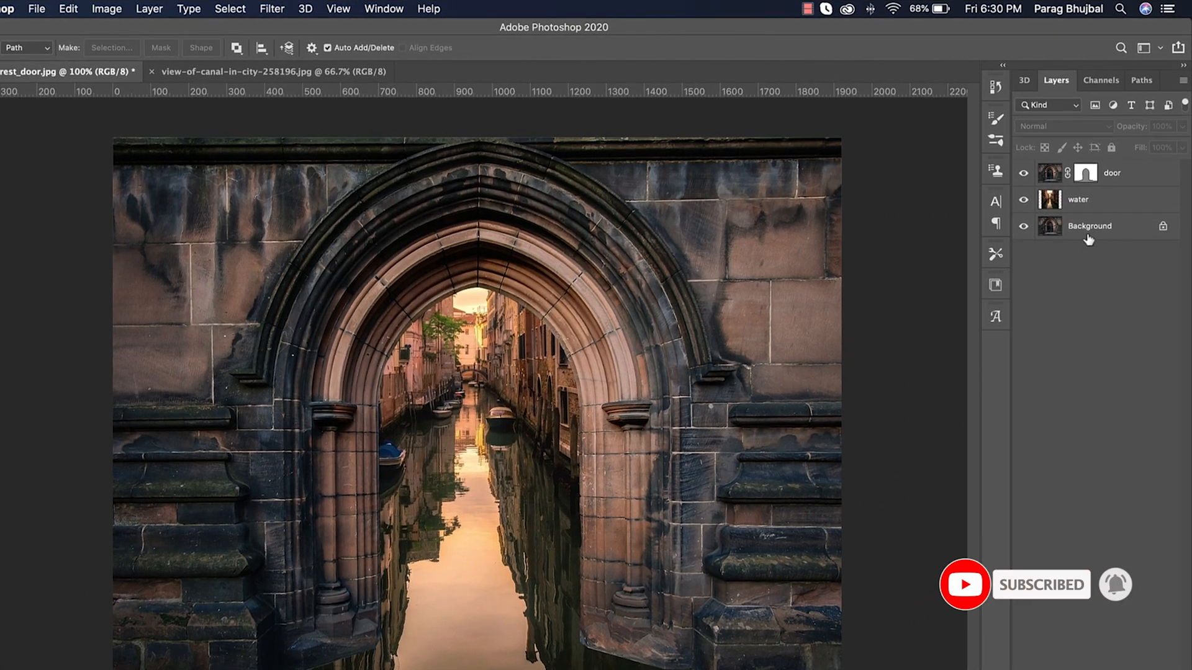
Add a new layer above the Background and paint the pavement at both bottom corners black with the Brush tool
click(1095, 213)
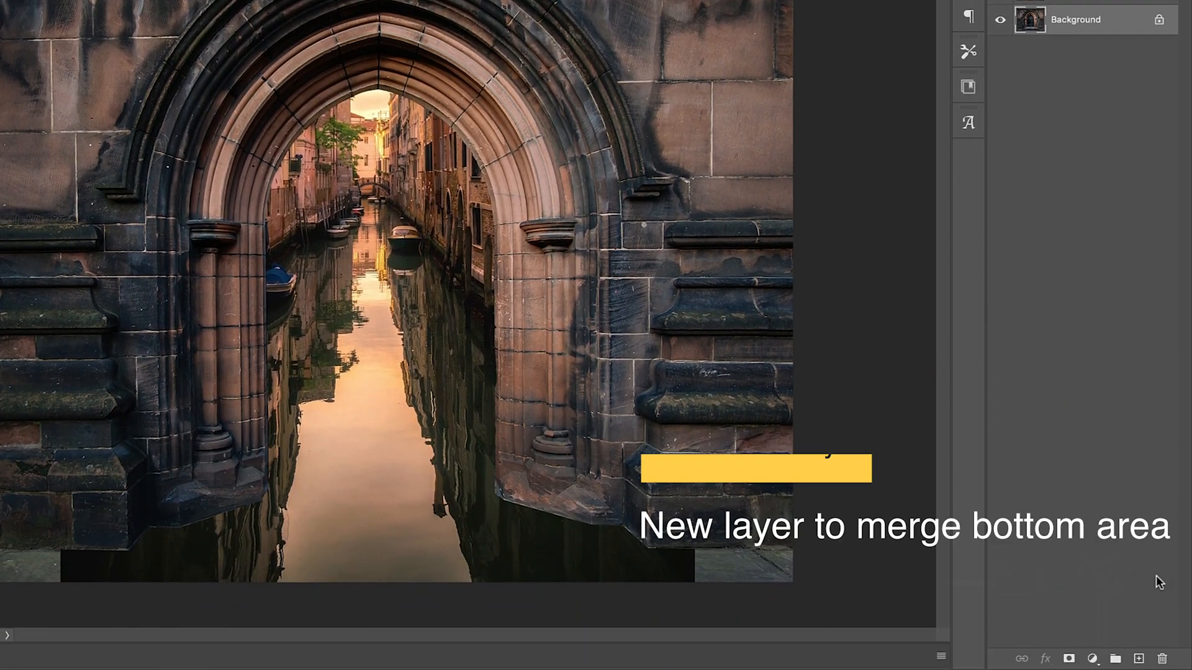
click(1138, 659)
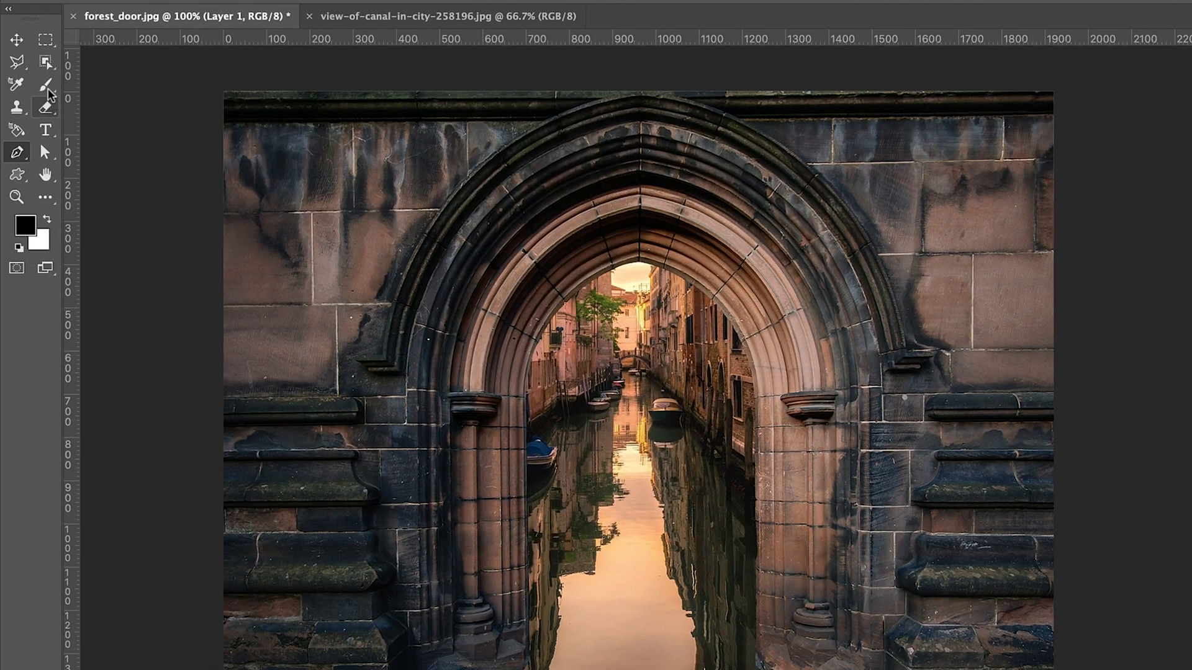
click(45, 85)
click(93, 83)
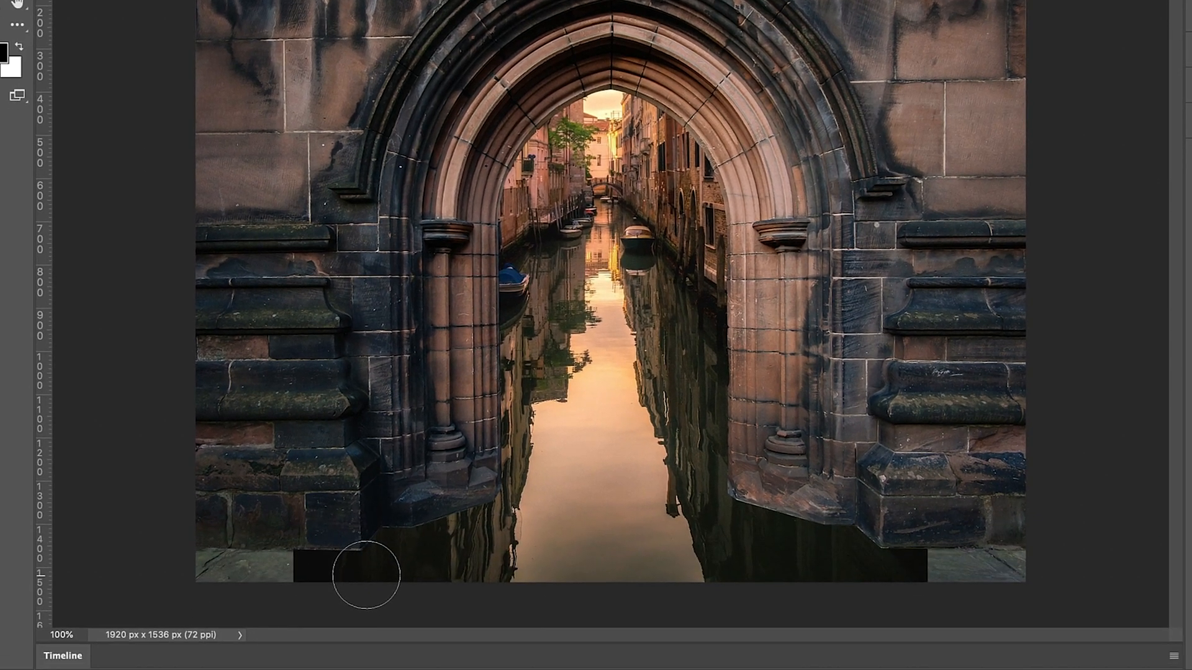
mouse_move(366, 572)
mouse_down()
mouse_move(174, 580)
mouse_move(225, 588)
mouse_up()
mouse_move(968, 566)
mouse_down()
mouse_move(939, 571)
mouse_move(1104, 577)
mouse_up()
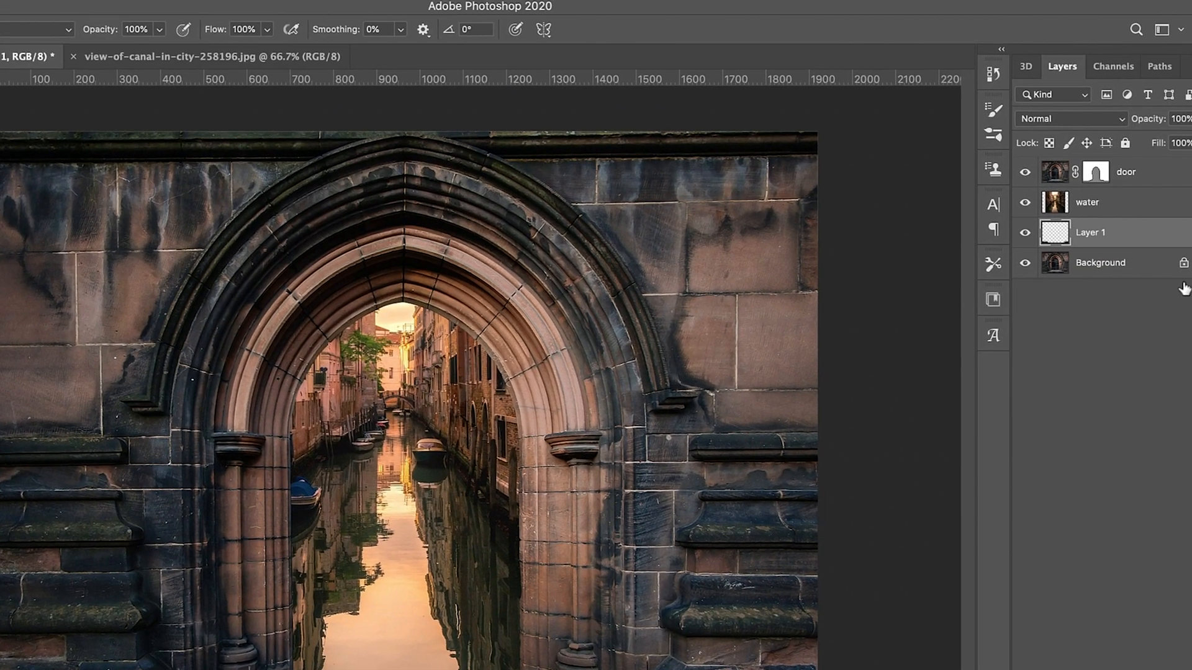
On the door layer, start a Polygonal Lasso outline along the mortar line above the right pillar's base, ending at the corner beside the stone block
click(1051, 177)
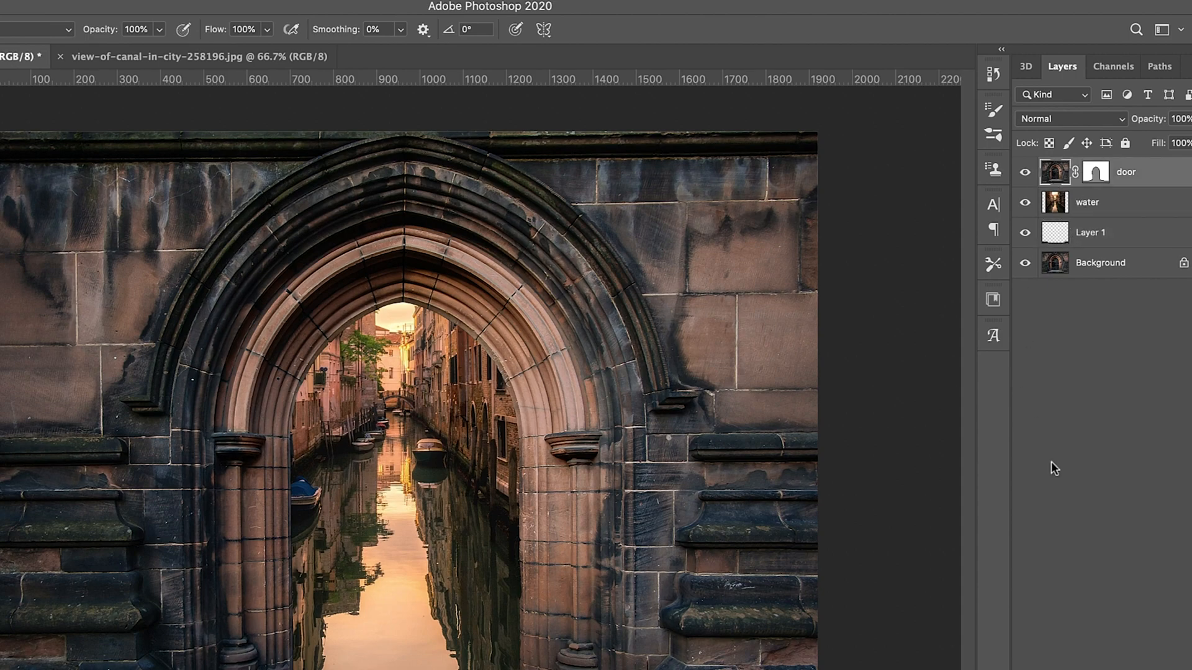
key(super+plus)
drag(863, 661, 527, 296)
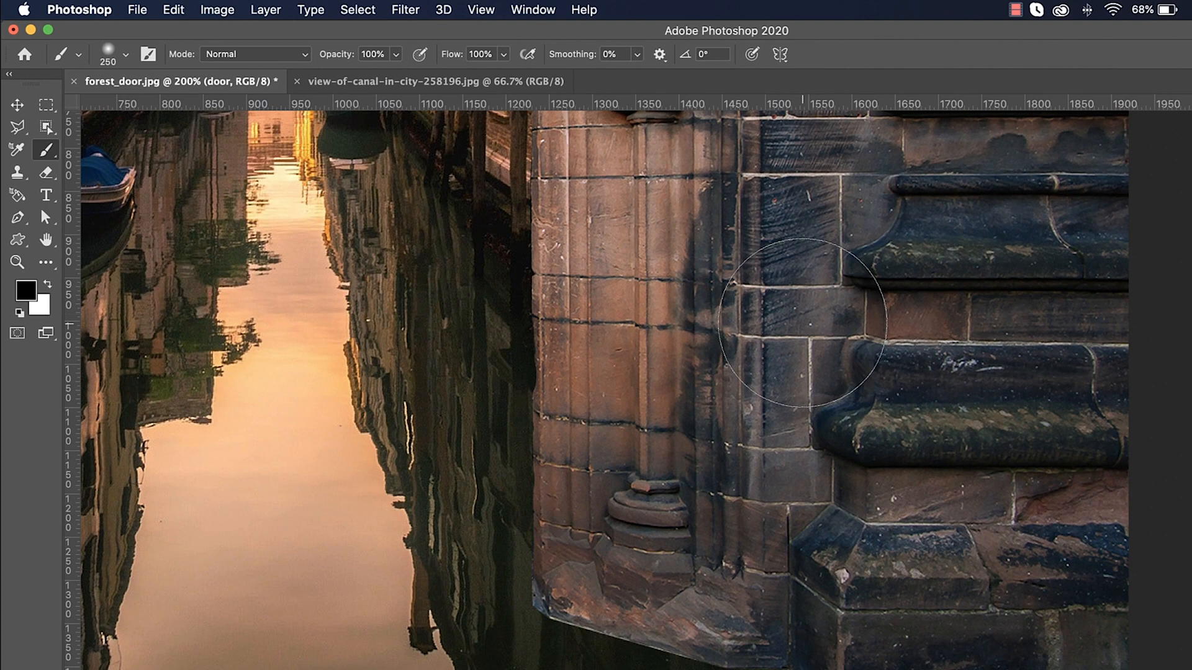
click(17, 127)
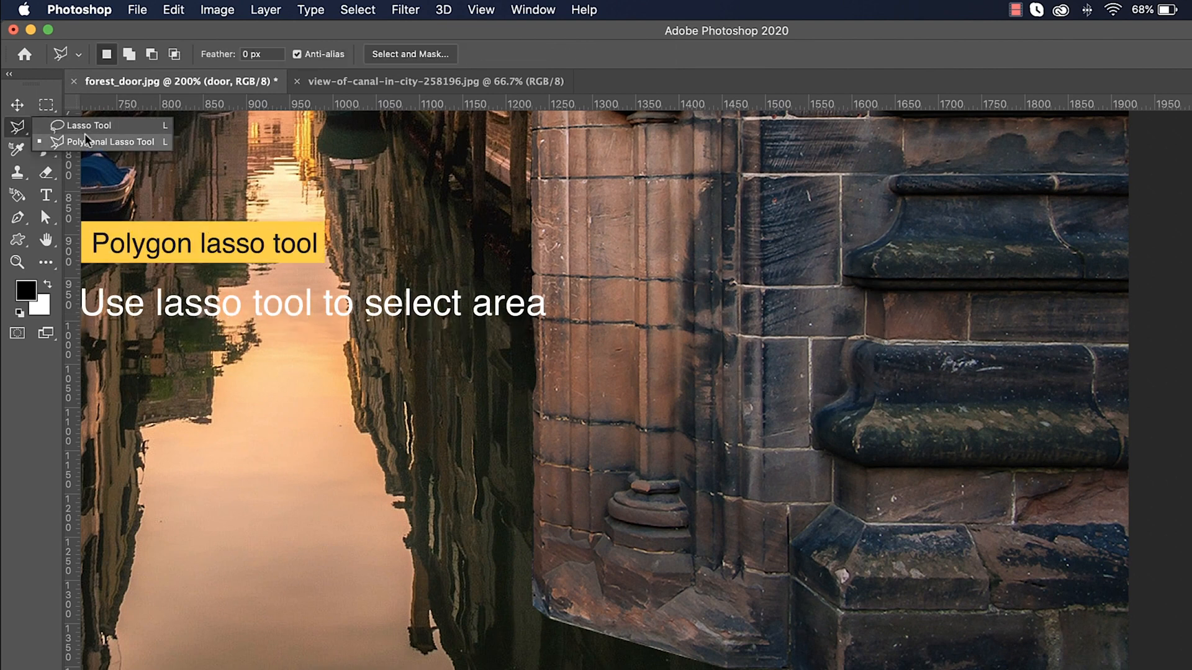
click(130, 148)
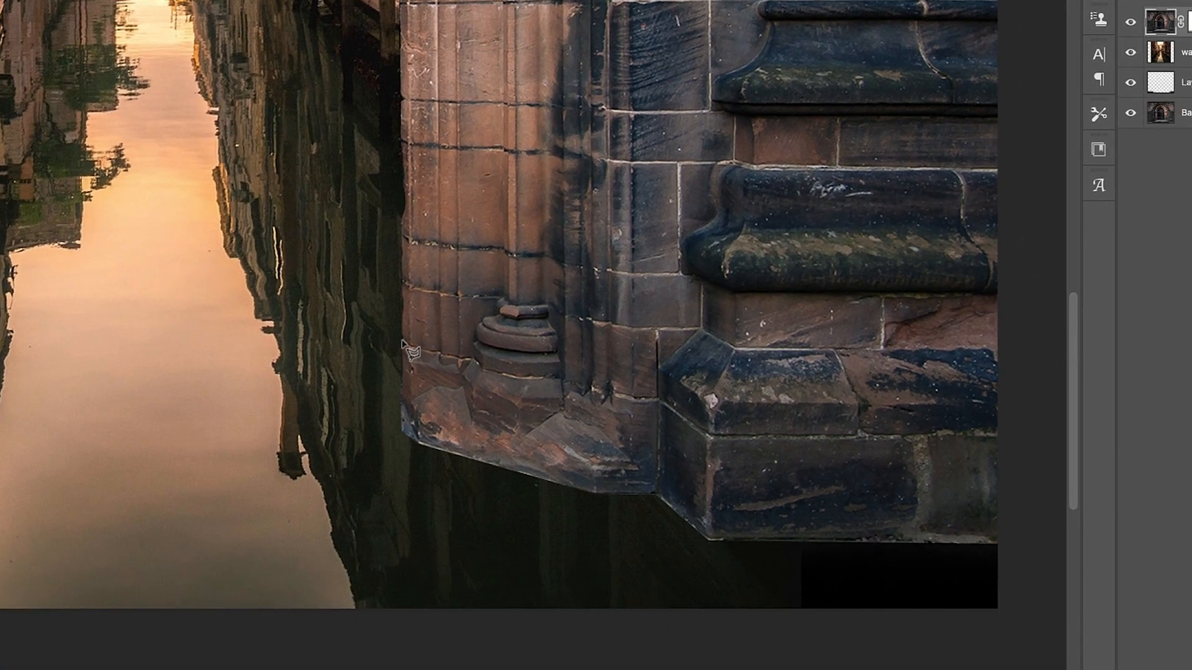
click(401, 283)
click(475, 298)
click(509, 305)
click(549, 305)
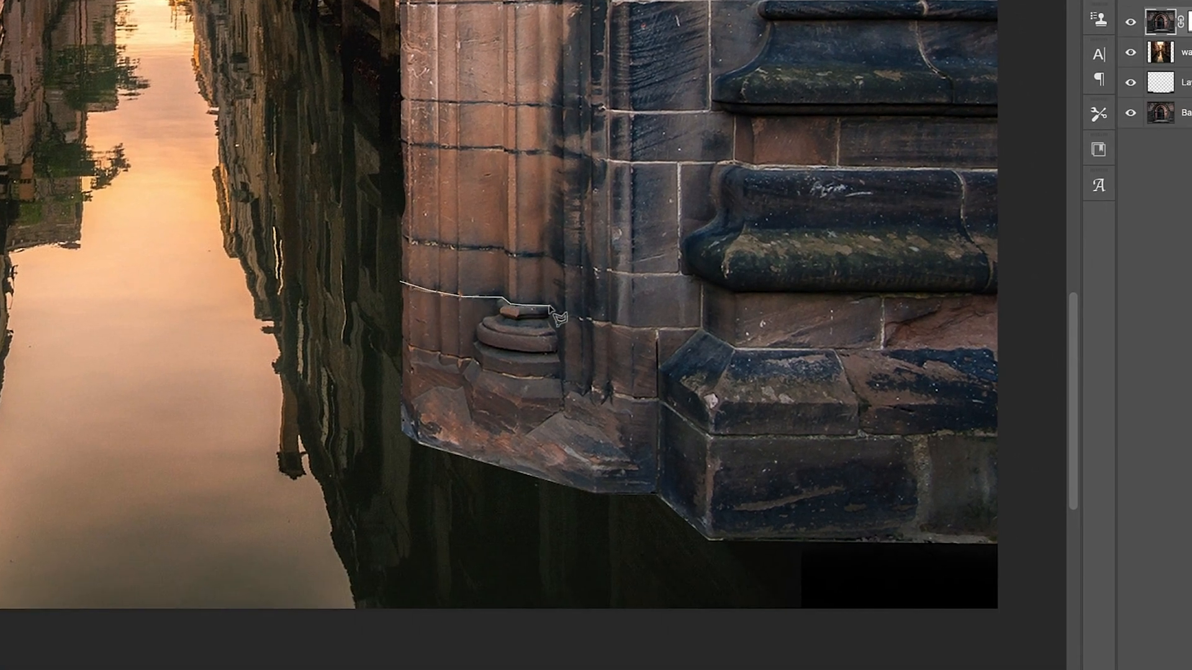
click(560, 317)
click(657, 332)
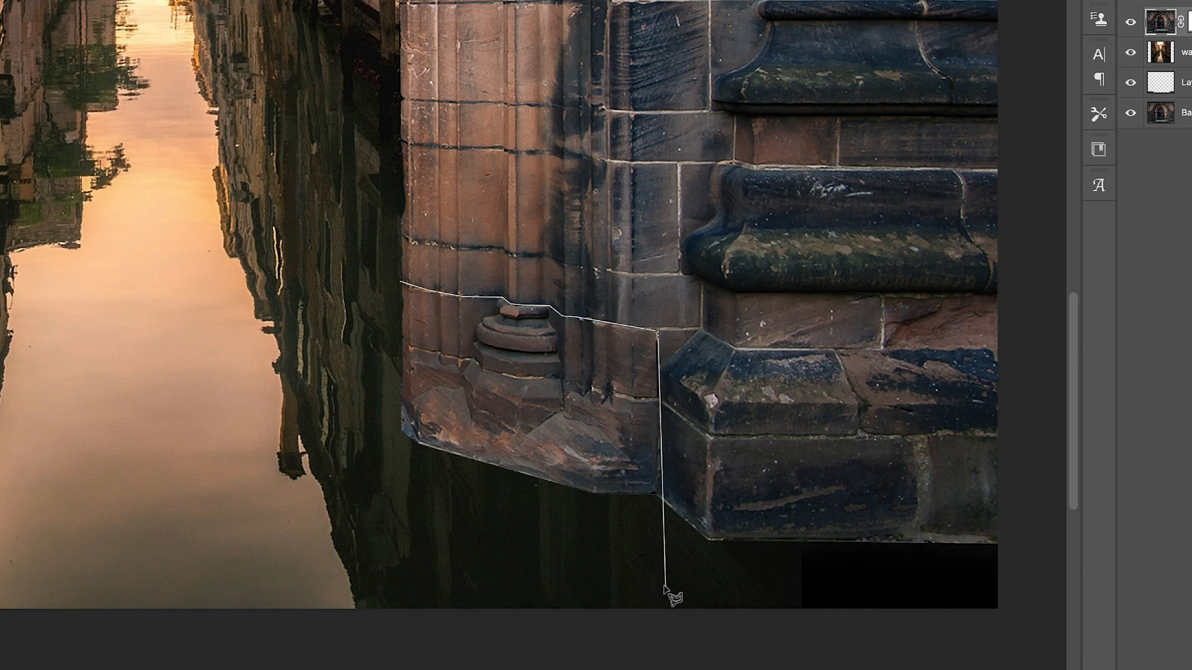
Close the lasso outline around the underside of the right pillar's base and copy the selected area to a new layer
click(655, 509)
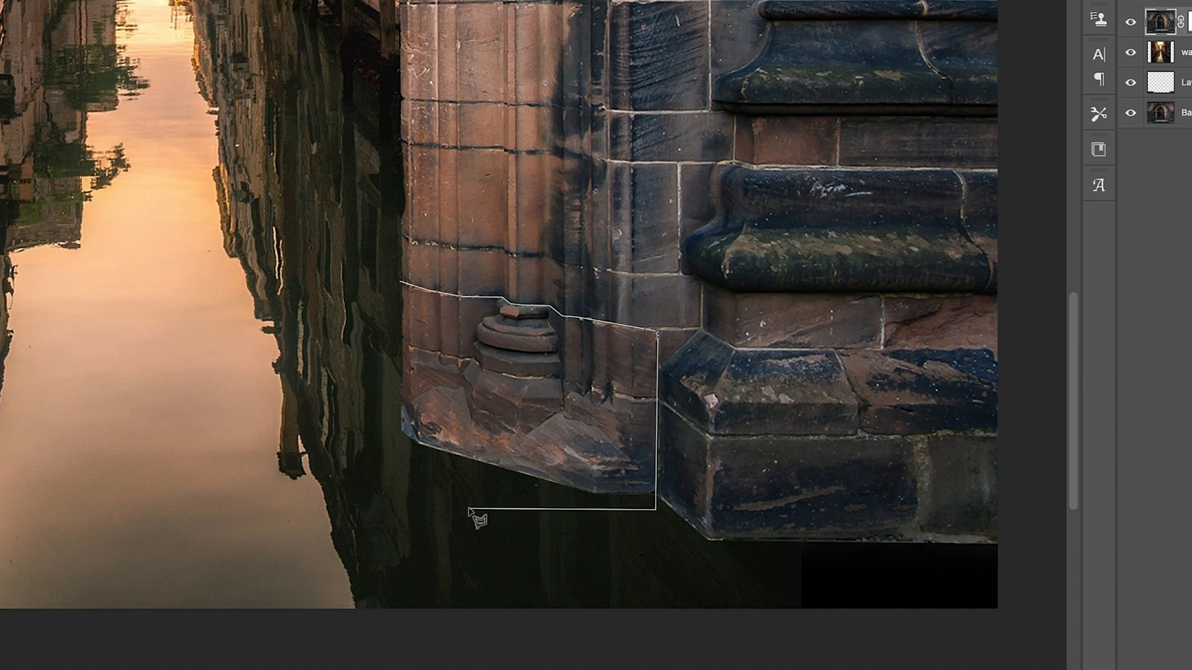
click(463, 496)
click(378, 440)
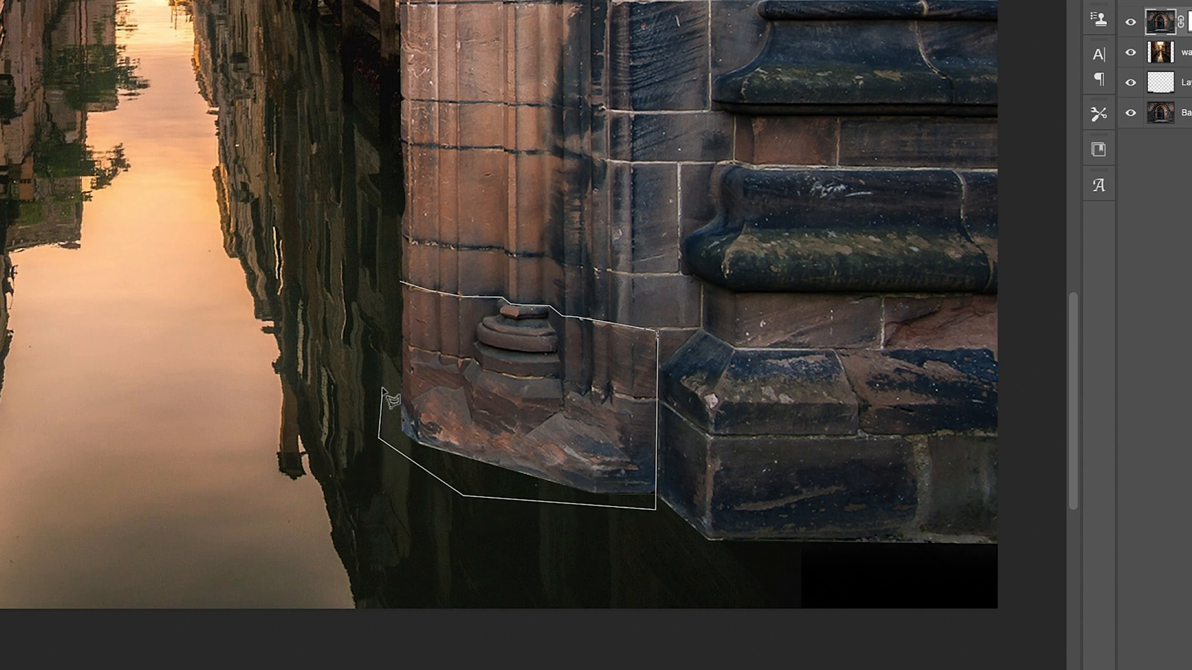
click(384, 293)
click(400, 283)
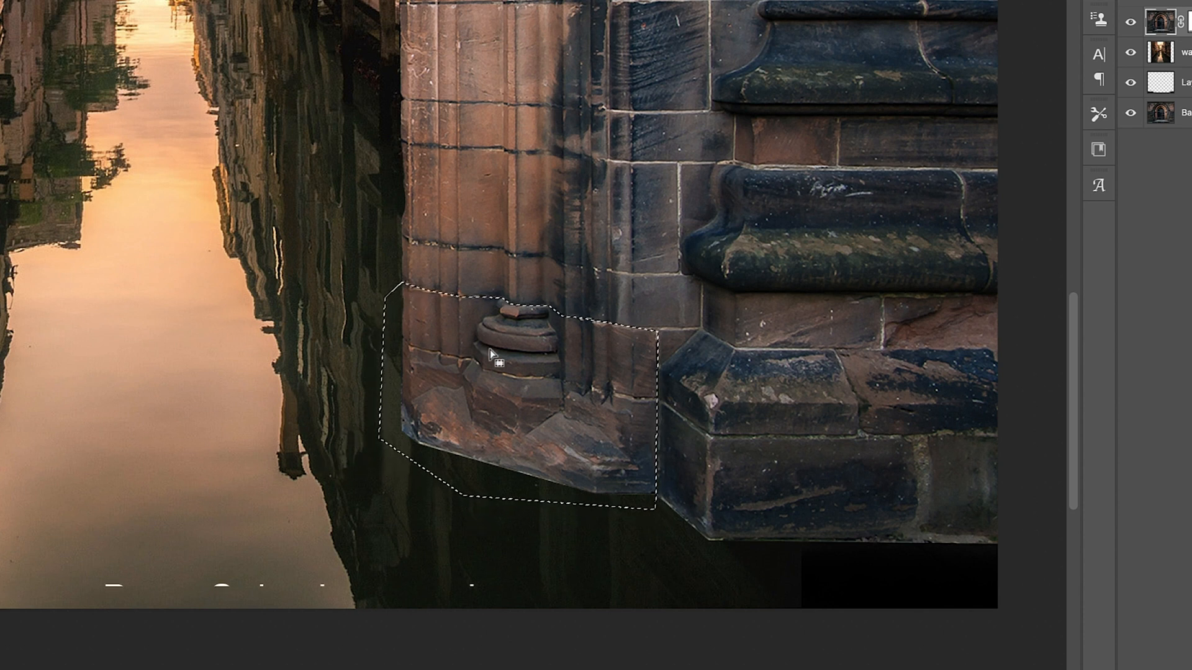
key(ctrl+j)
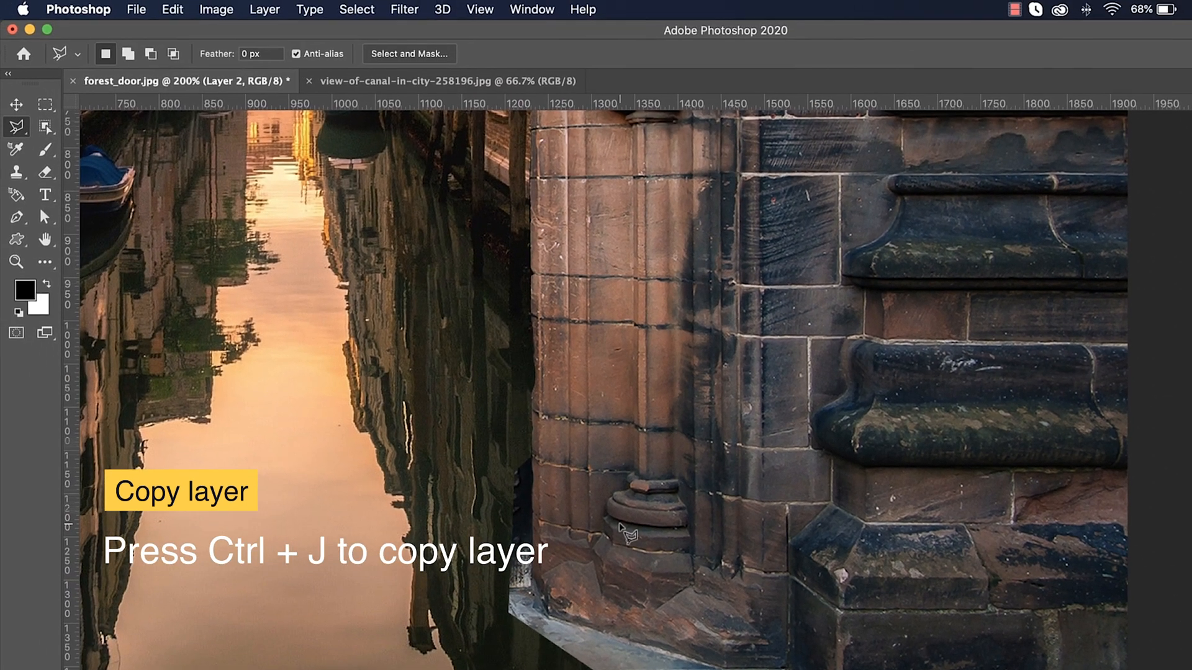
Flip the copied pillar base vertically and move it straight down below the original as a reflection
click(18, 107)
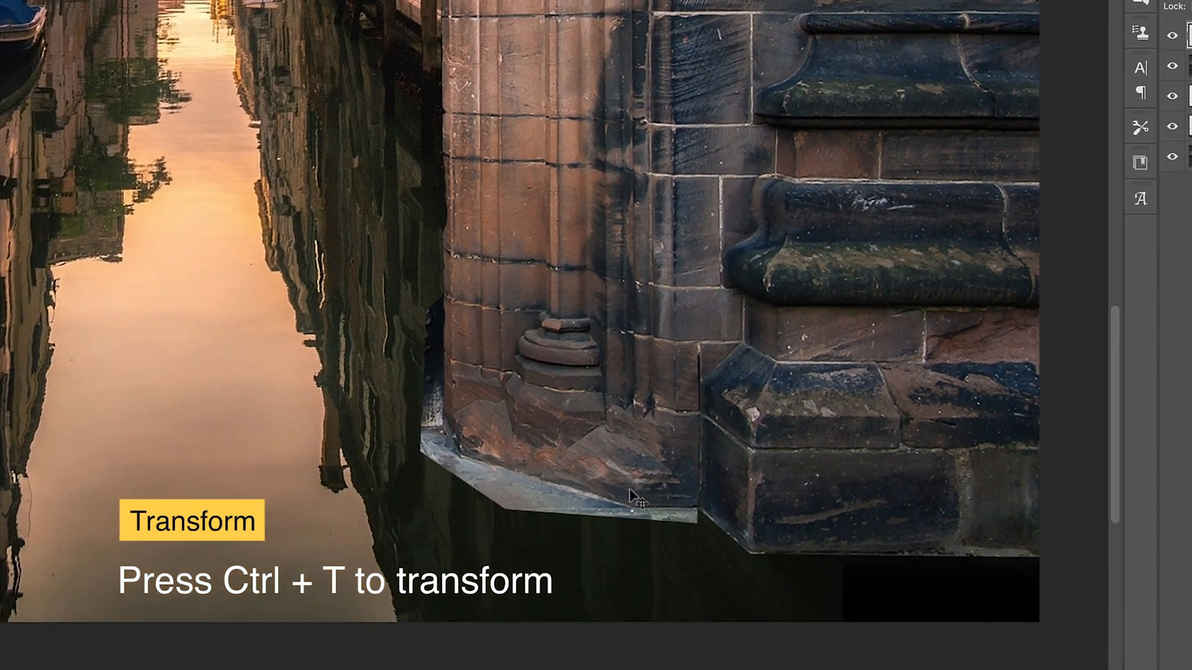
key(ctrl+t)
right_click(587, 402)
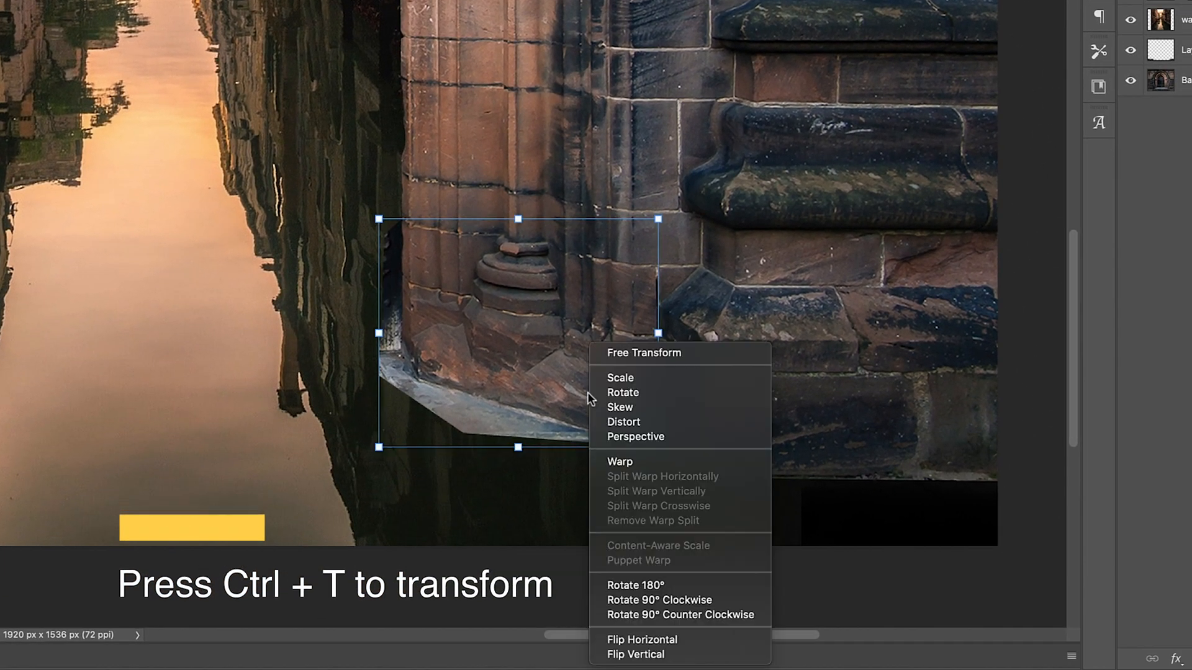
click(688, 654)
drag(605, 356, 605, 535)
Skew the flipped copy's left side up to meet the slanted pillar base and place its layer below the door layer
right_click(590, 478)
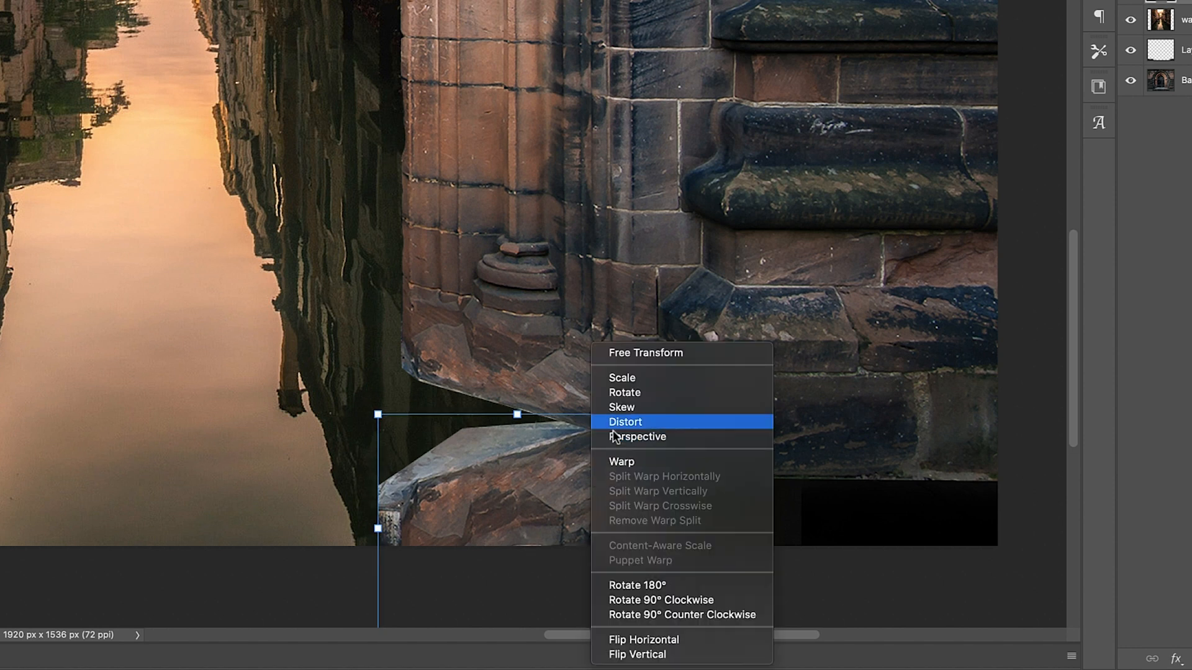
click(621, 408)
drag(378, 528, 383, 402)
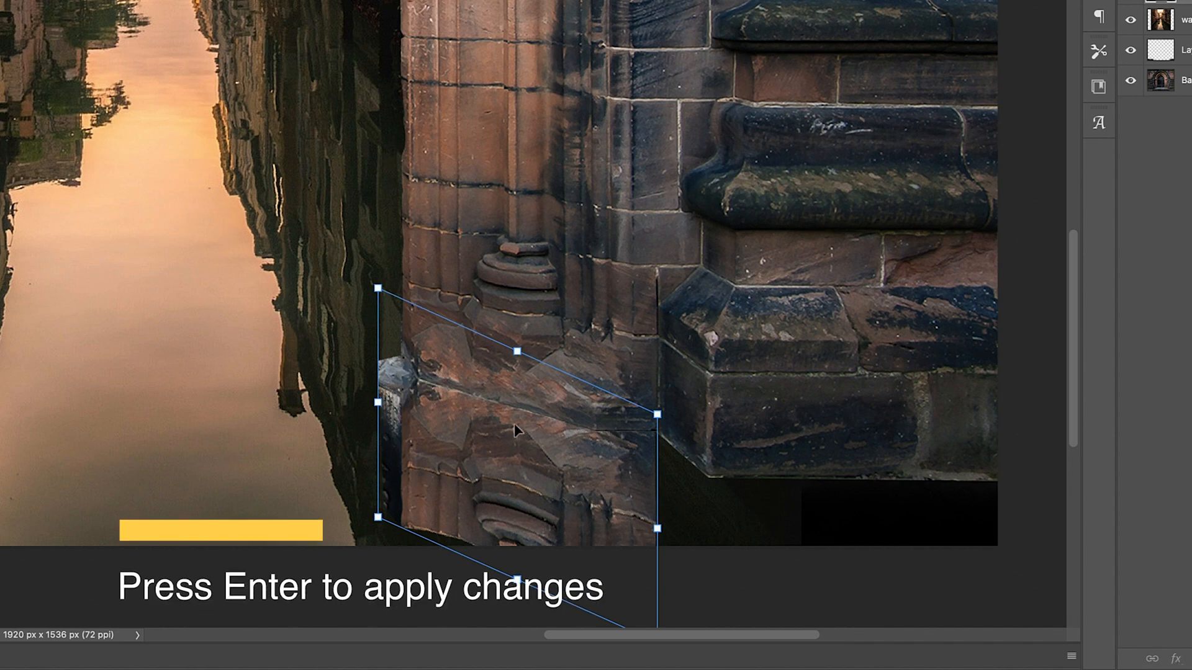
key(Return)
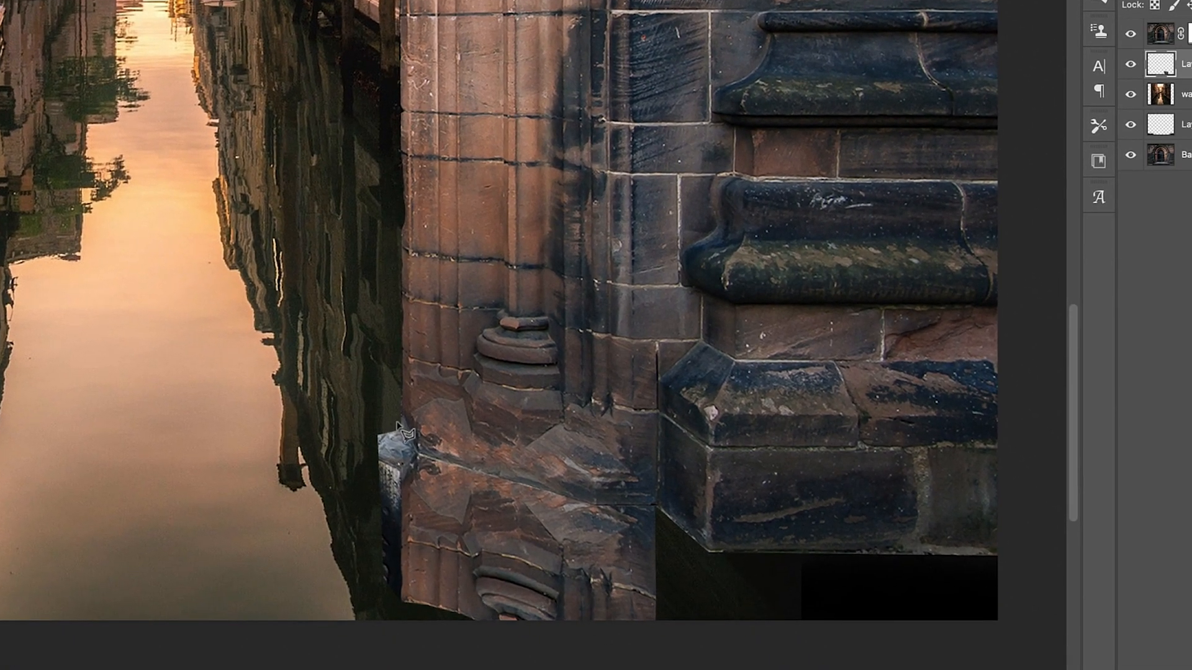
Outline the grey ledge protruding left of the pillar's reflection with the Polygonal Lasso and delete it
click(397, 423)
click(417, 452)
click(398, 469)
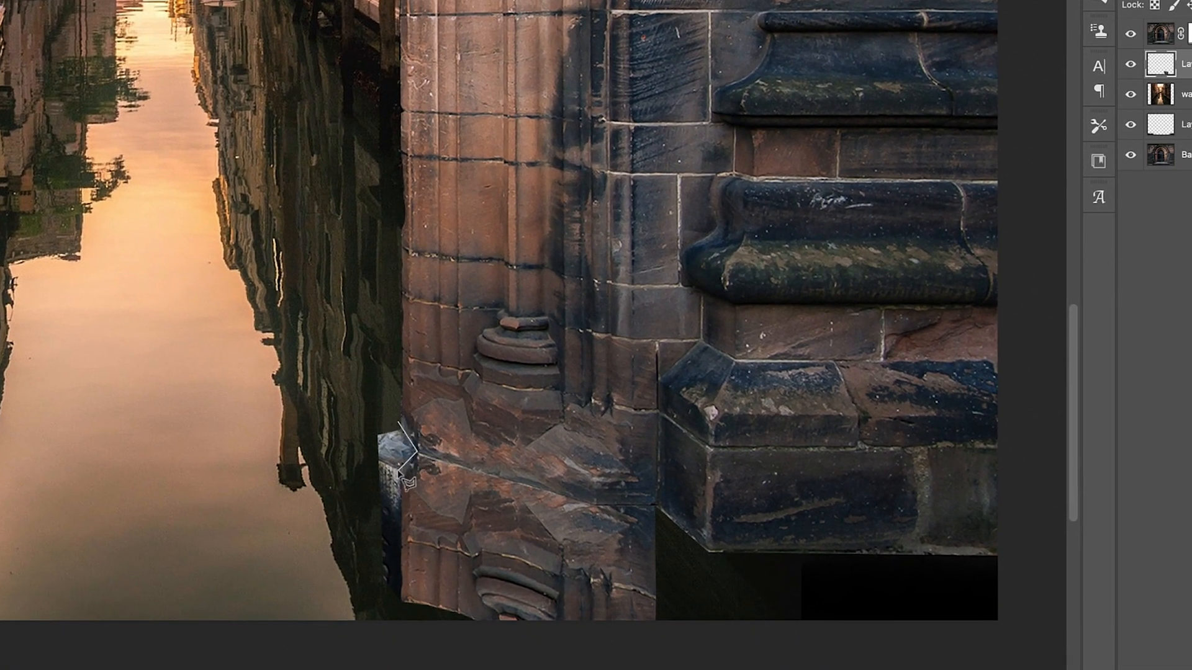
click(401, 535)
click(351, 502)
click(353, 426)
click(373, 420)
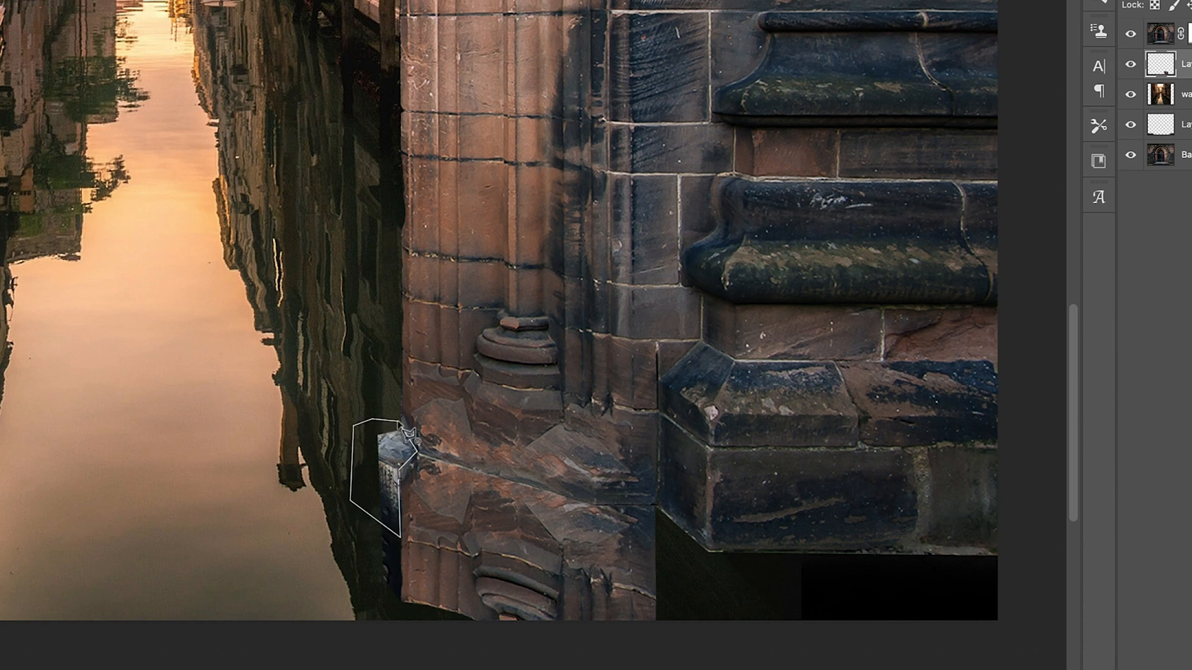
click(397, 422)
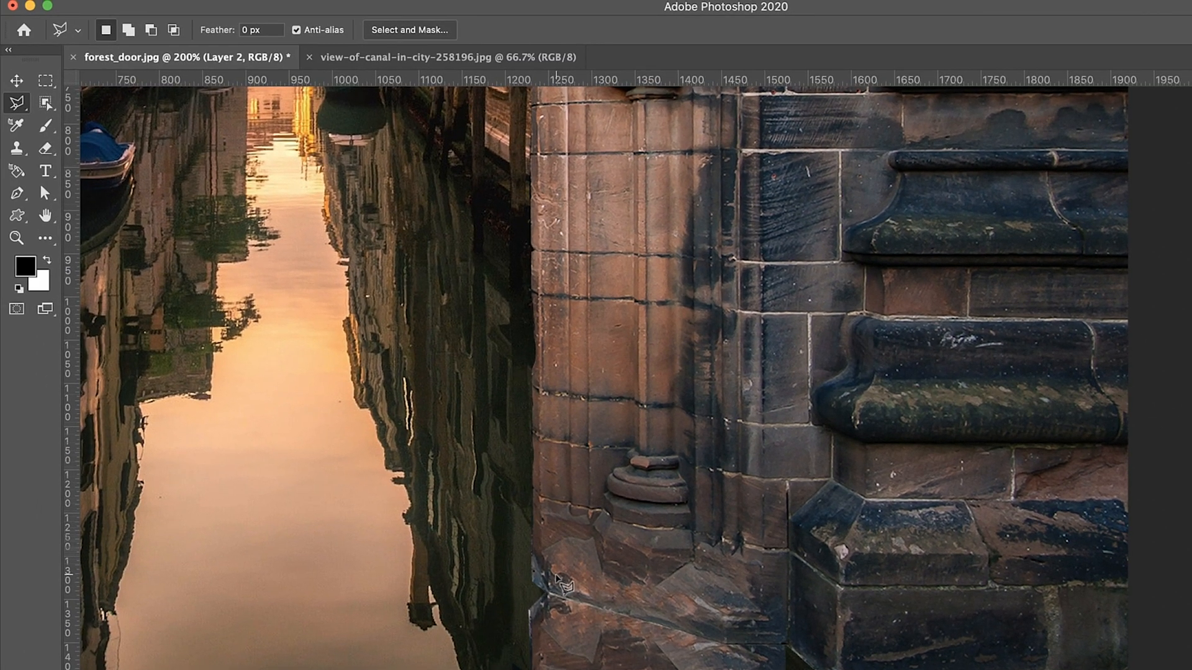
Warp the pillar's reflection slightly downward so its upper edge follows the curve of the pillar's base
key(v)
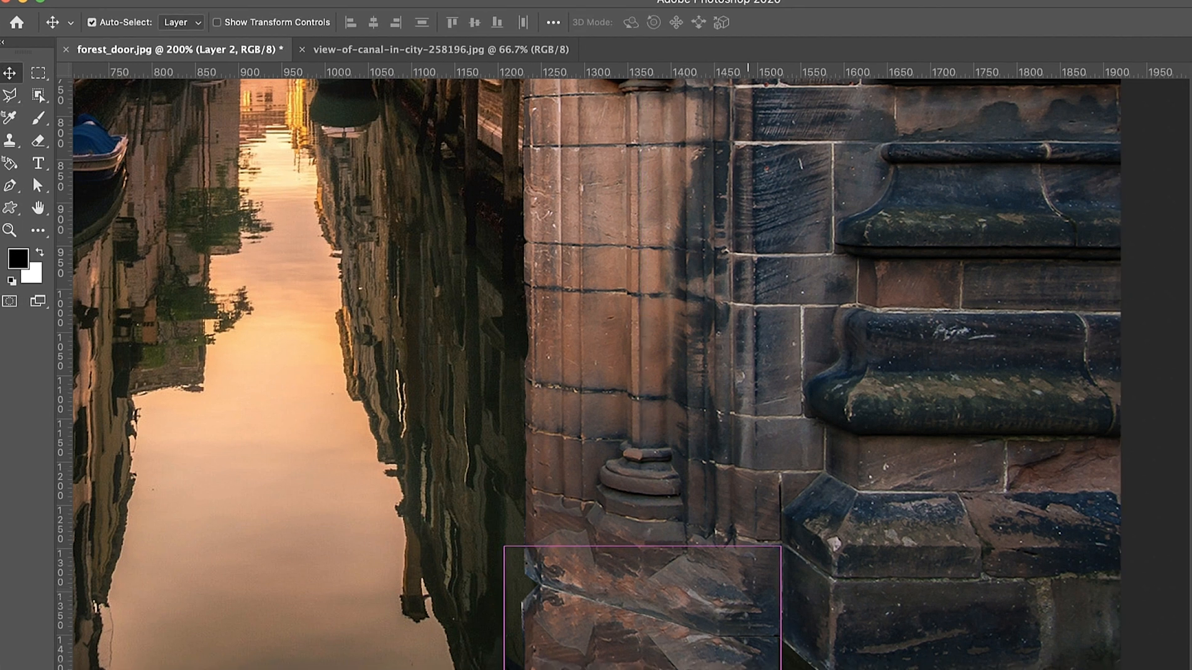
key(ctrl+t)
right_click(682, 552)
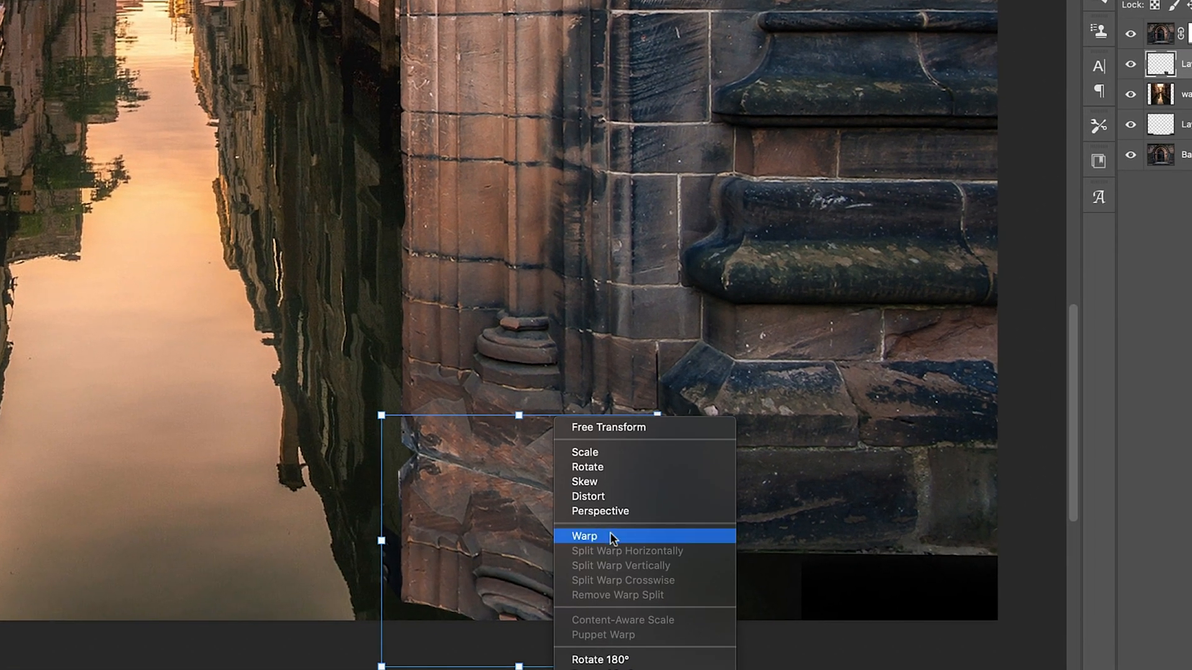
click(733, 666)
drag(521, 493, 508, 511)
drag(592, 530, 594, 534)
key(Return)
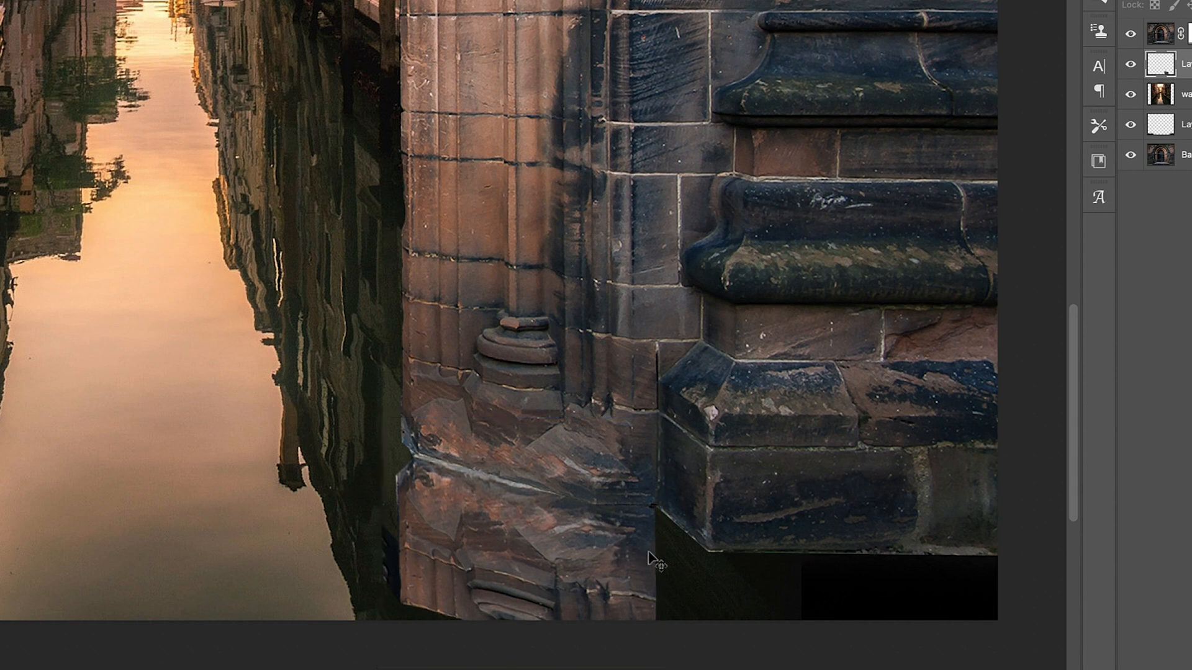
On the door layer, outline the narrow side face of the lowest stone block right of the pillar and copy it to a new layer
drag(768, 525, 727, 481)
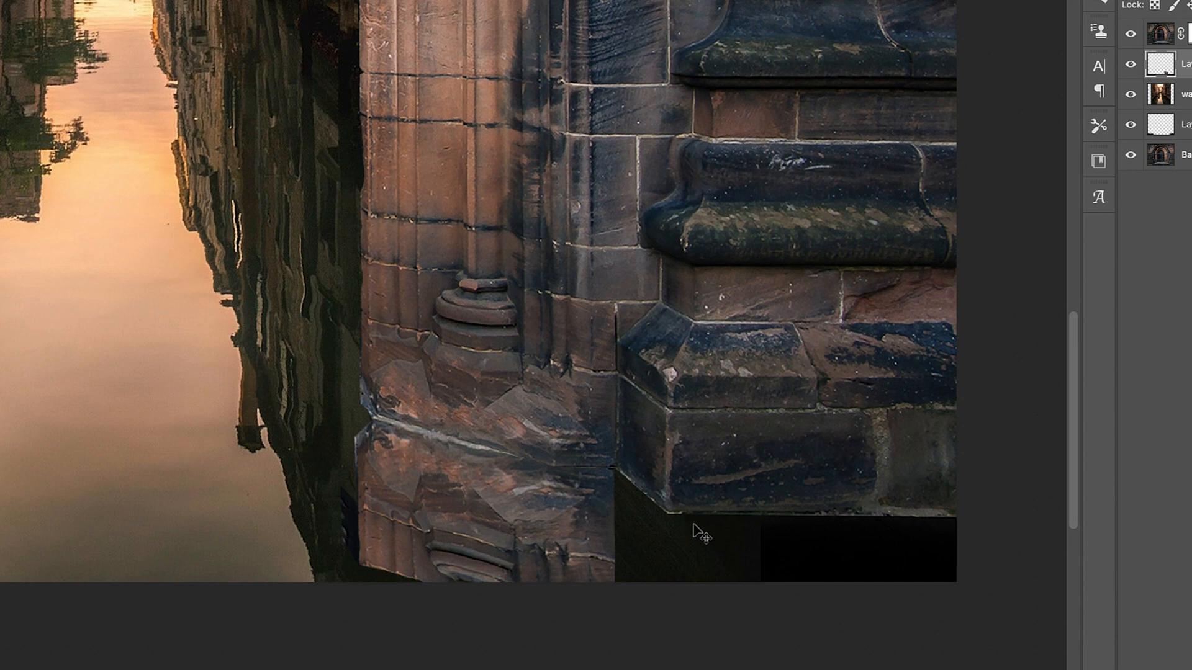
scroll(702, 536, right, 3)
scroll(701, 535, down, 1)
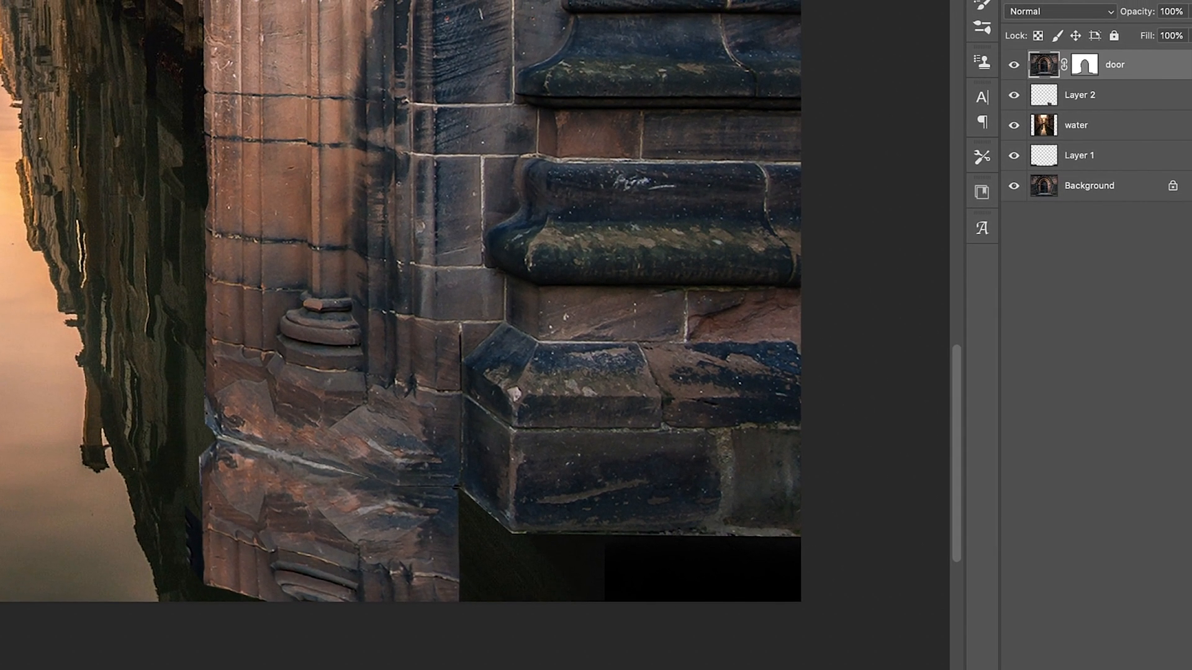
click(512, 430)
click(511, 546)
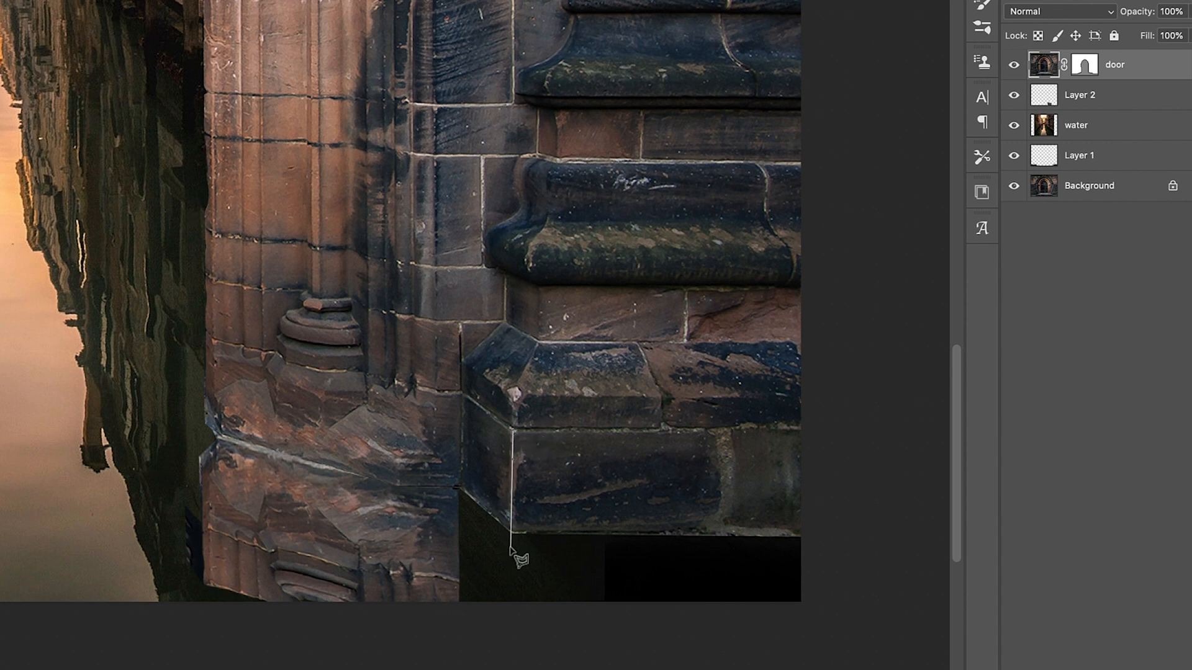
click(459, 487)
click(462, 395)
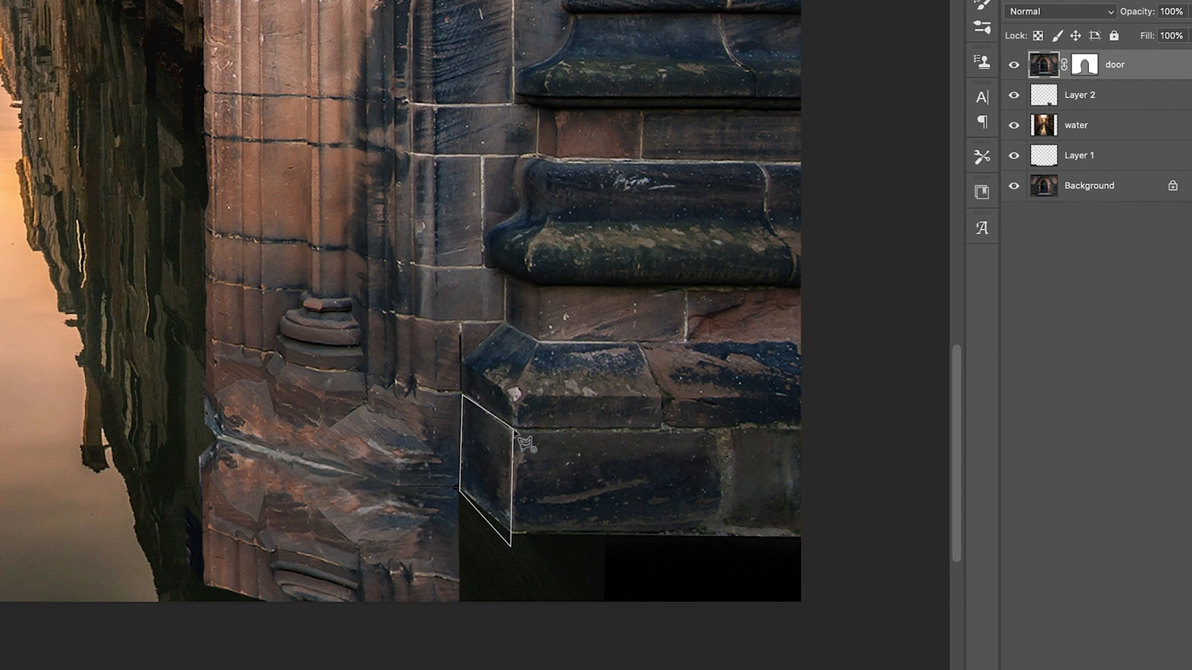
click(518, 434)
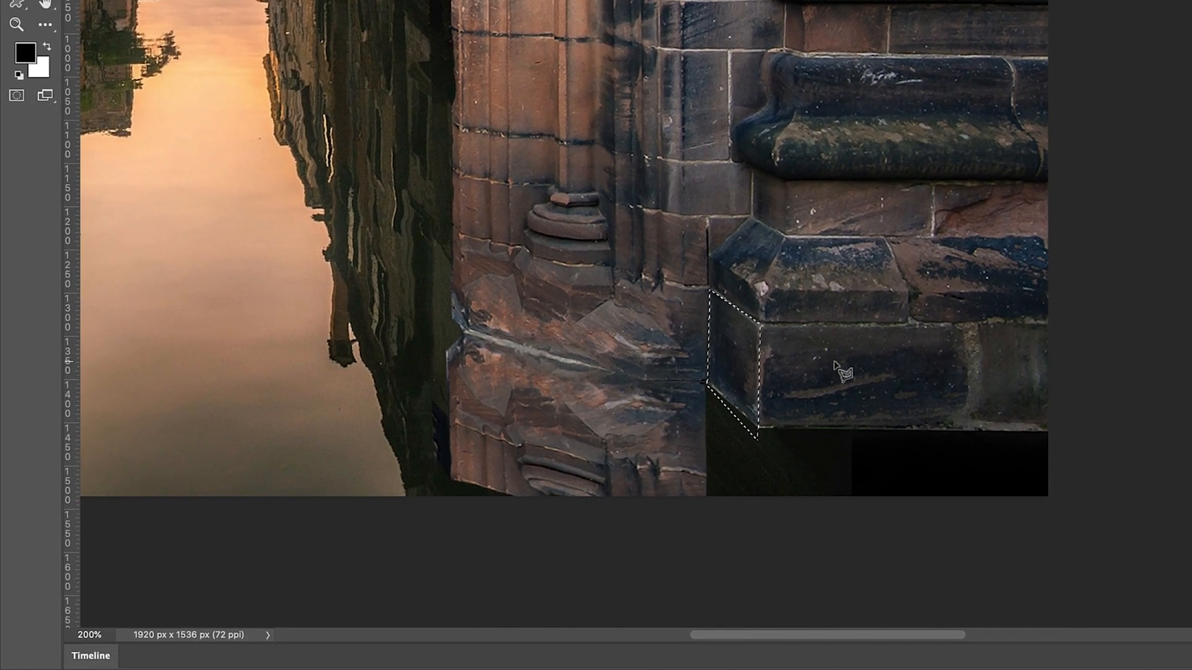
key(super+j)
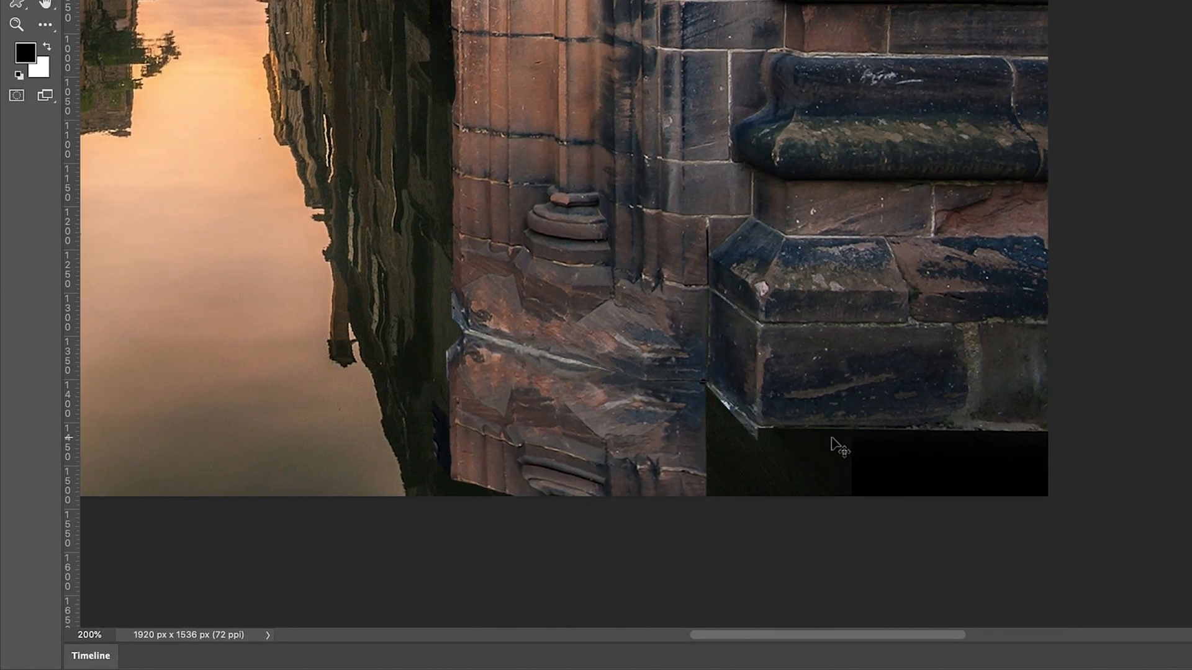
Flip the copied side face vertically and move it straight down below the stone block
key(super+t)
right_click(744, 396)
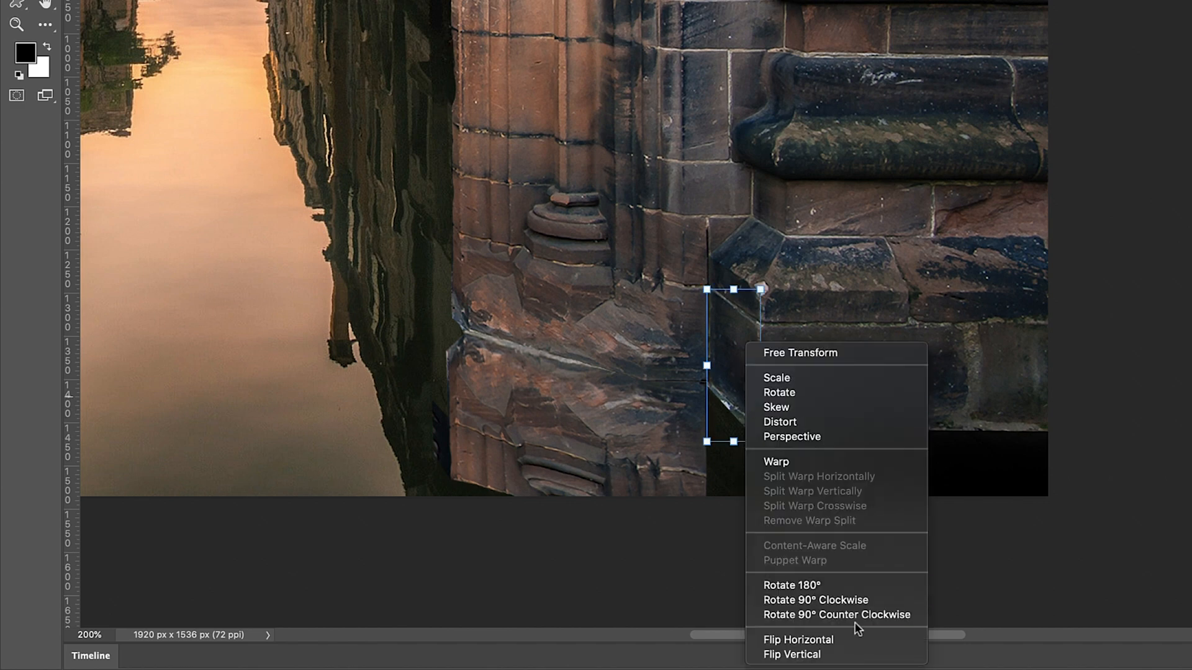
click(851, 653)
drag(739, 424, 740, 505)
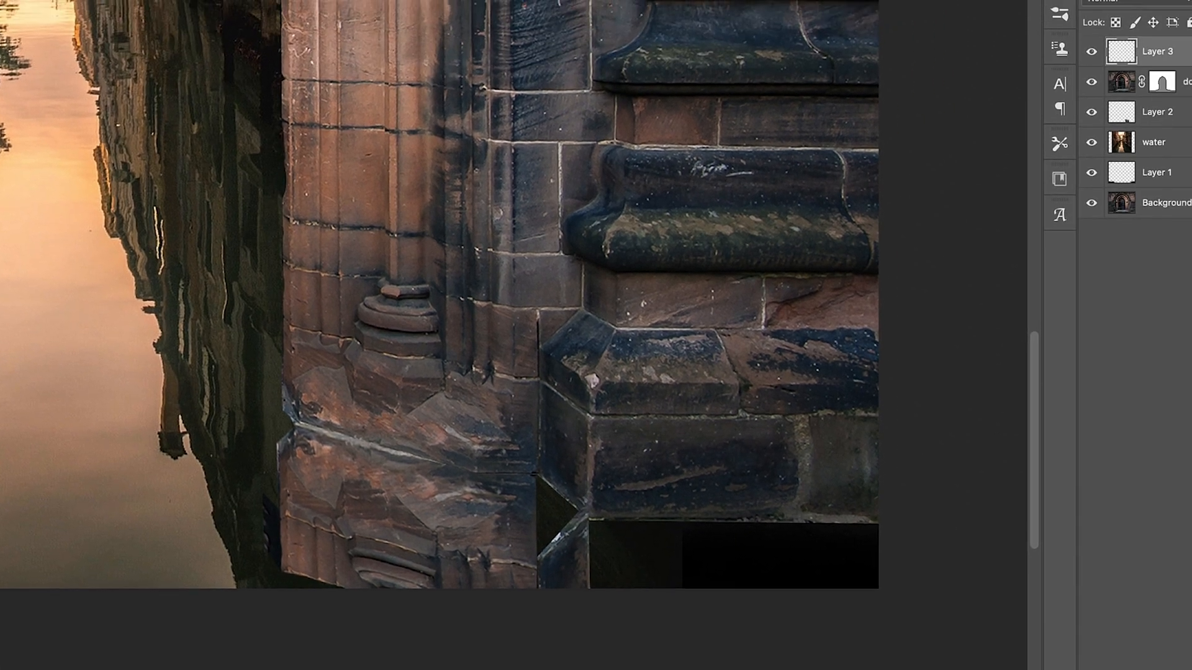
Move Layer 3 below the door layer and skew the flipped side face's left edge up to meet the stone block
drag(1163, 78, 1165, 118)
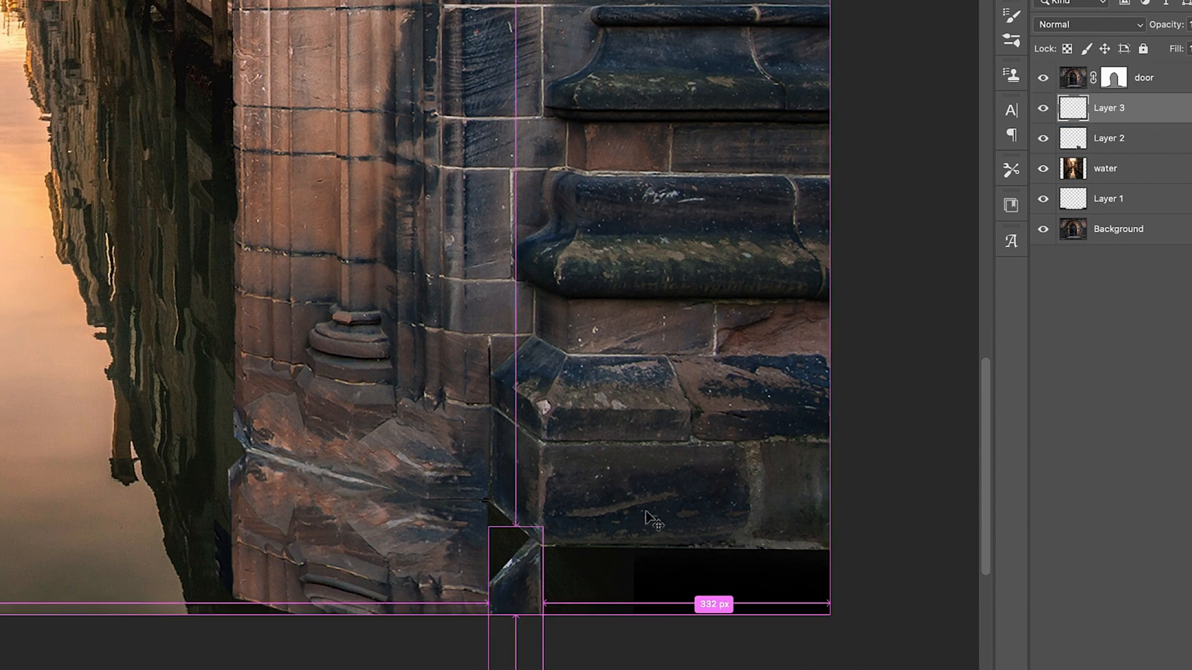
right_click(507, 610)
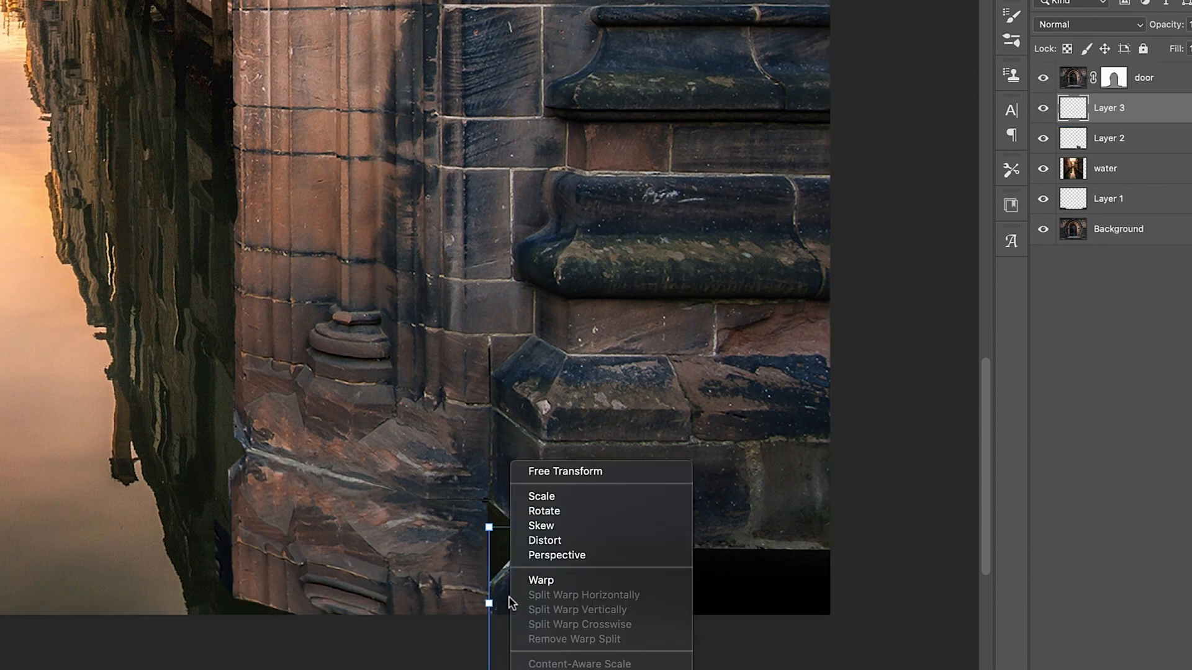
click(556, 532)
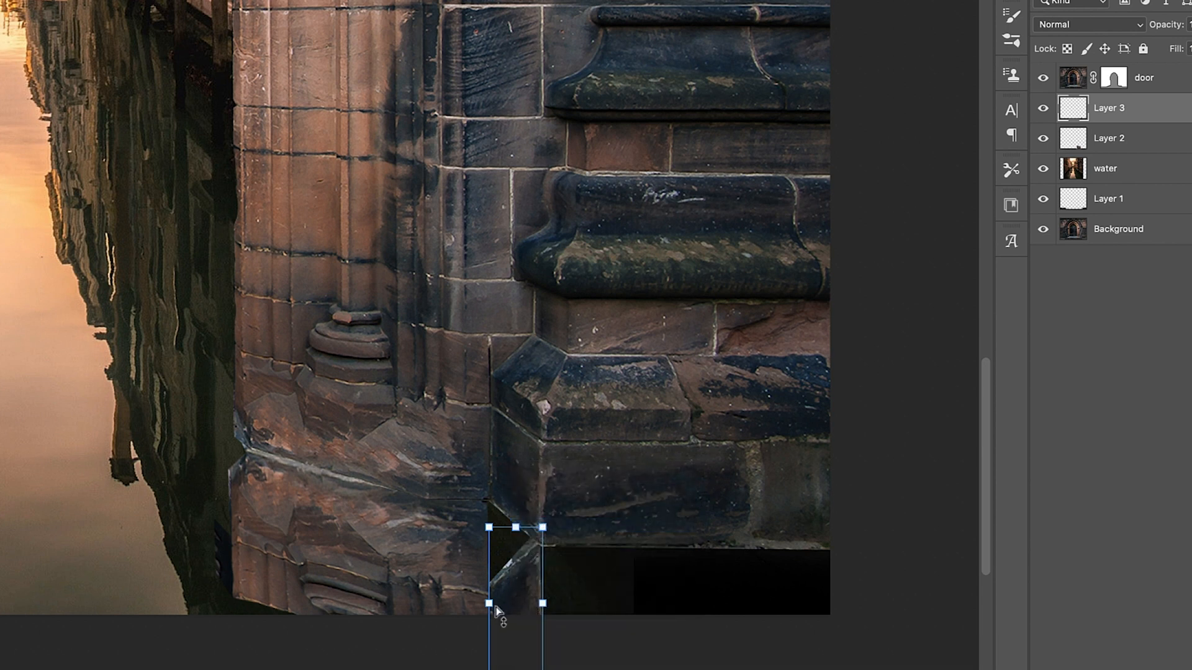
drag(490, 603, 488, 530)
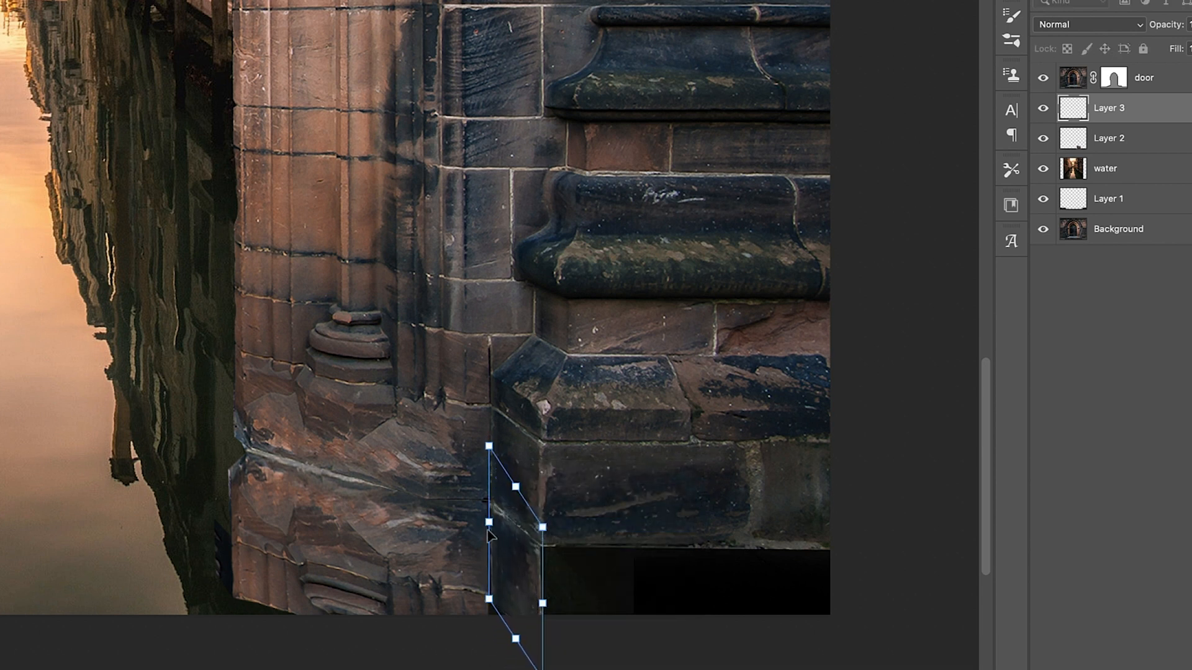
key(Return)
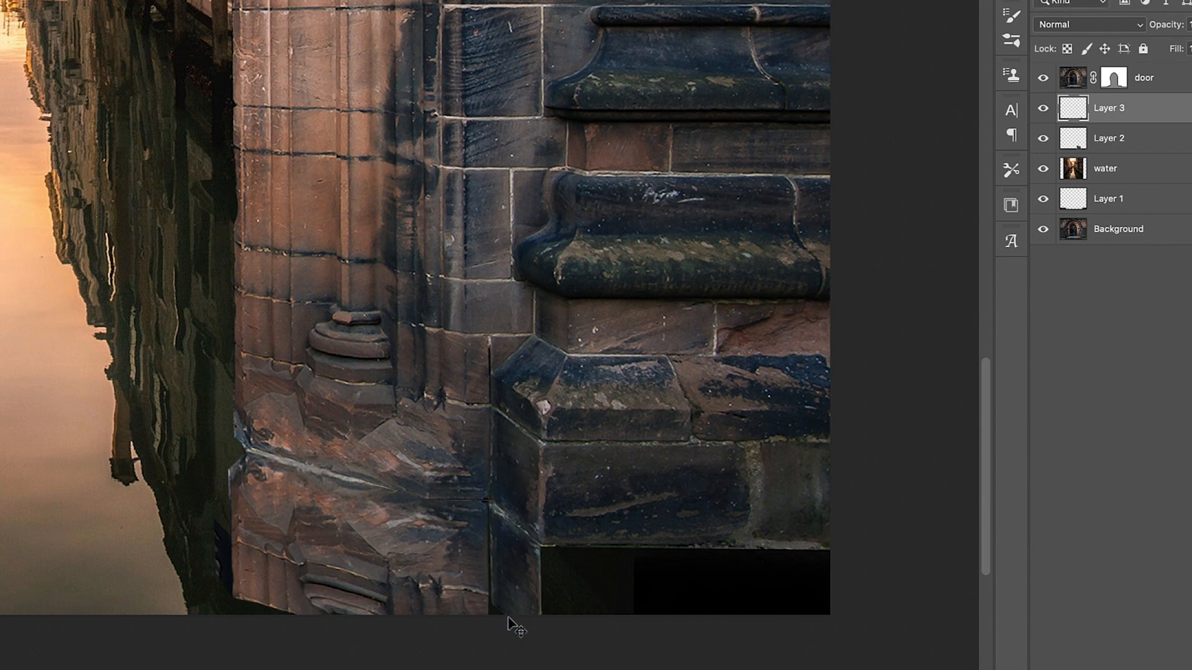
On the door layer, outline the front face of the lowest stone course right of the doorway and copy it to a new layer
click(1073, 77)
key(l)
click(542, 445)
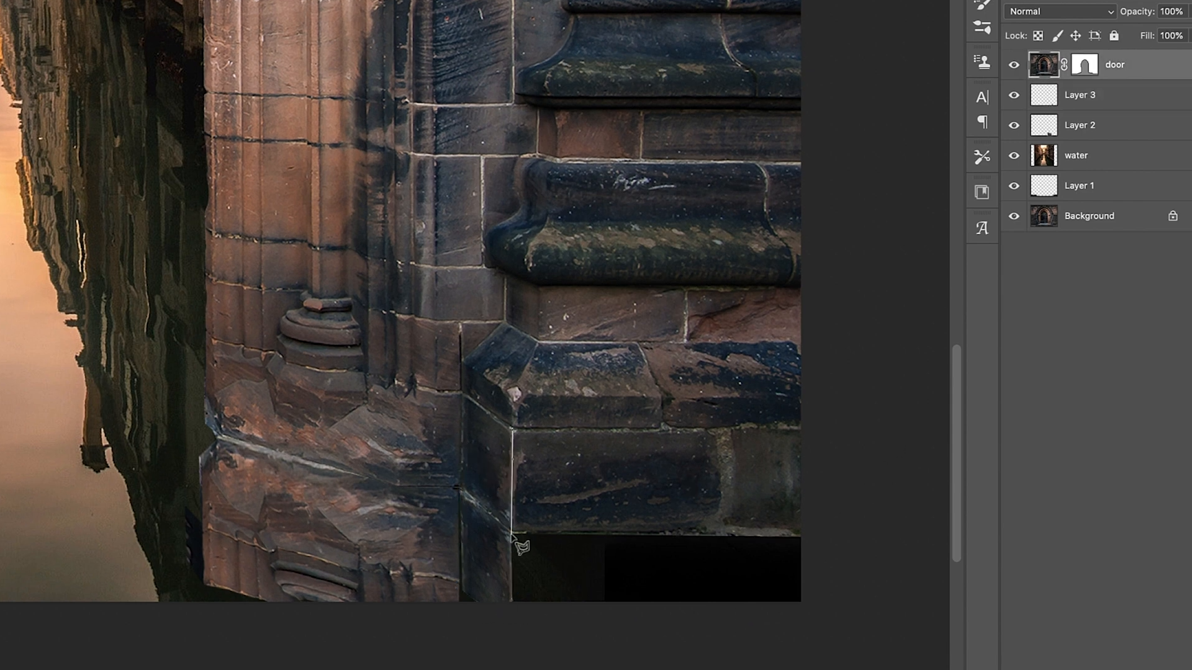
click(540, 547)
click(840, 551)
click(839, 353)
click(569, 355)
click(543, 400)
key(Return)
key(super+j)
Flip the copied front face vertically and move it straight down about 221 px below the stone course
key(super+t)
right_click(691, 397)
click(737, 650)
drag(691, 410, 692, 600)
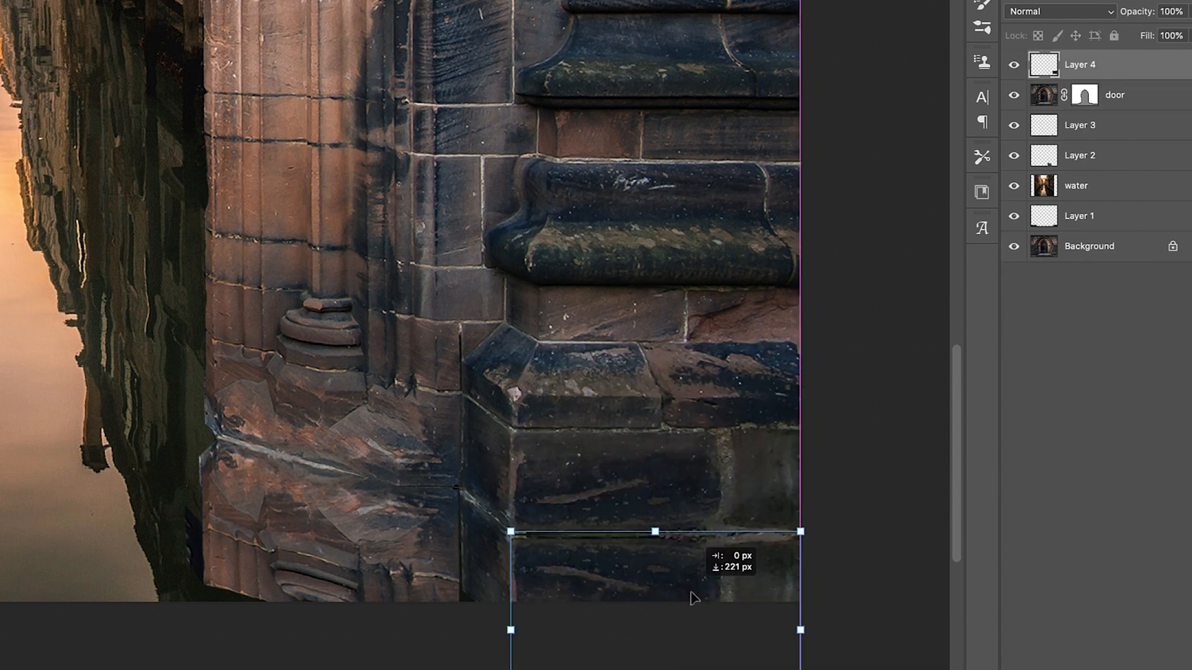
key(Return)
key(super+0)
super+click(571, 627)
key(super+t)
key(Return)
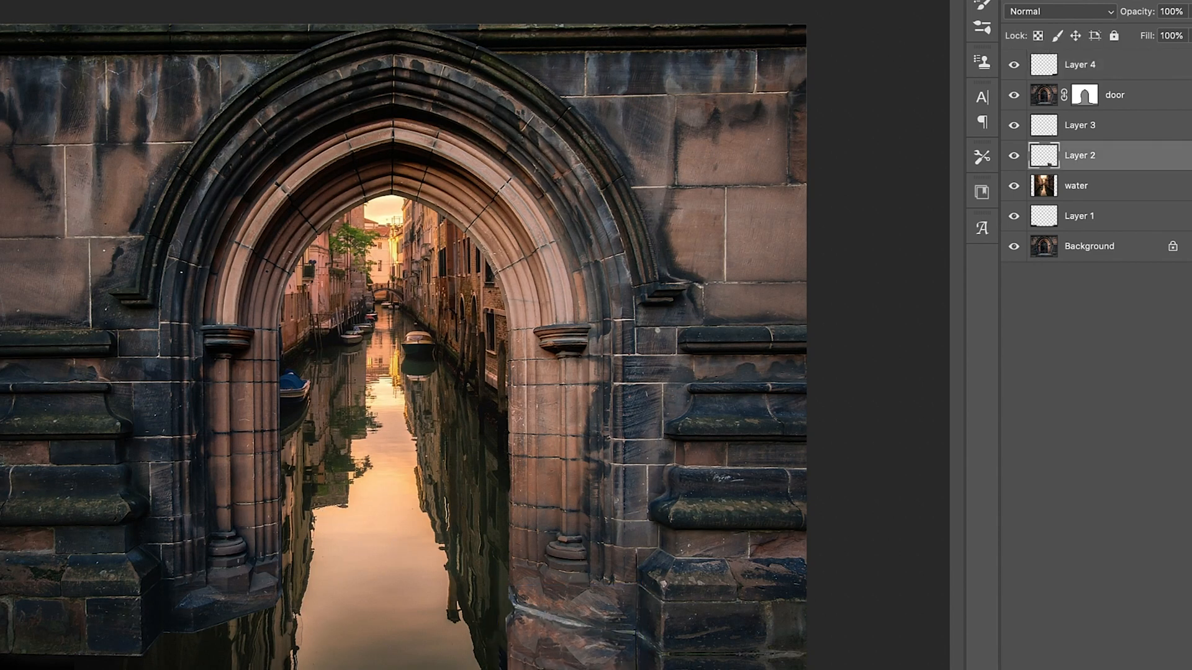
On the door layer, outline the lower part of the left pillar with its base and copy it to a new layer
key(super+plus)
key(super+plus)
drag(311, 639, 510, 470)
key(super+plus)
super+click(500, 422)
key(l)
click(533, 436)
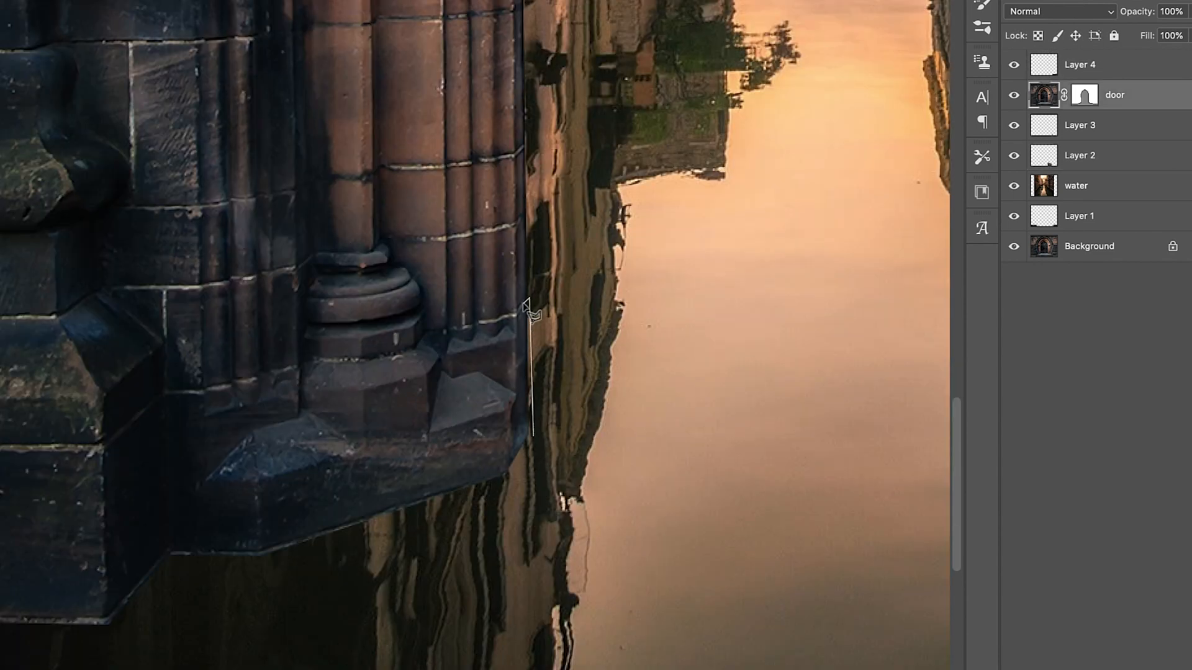
click(530, 216)
click(486, 229)
click(439, 238)
click(380, 237)
click(372, 250)
click(176, 588)
click(533, 436)
key(super+j)
Flip the copied left pillar base vertically below the original and skew its edge to meet the slanted base
key(super+t)
right_click(455, 448)
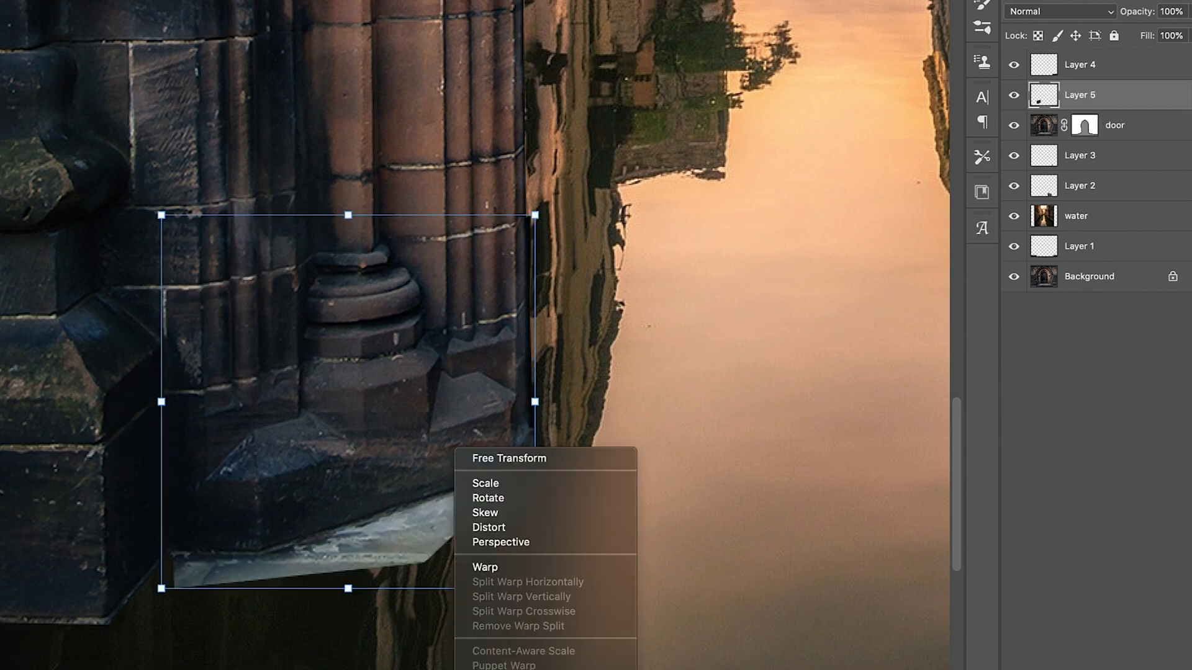
key(Return)
key(super+t)
right_click(489, 512)
click(539, 513)
drag(540, 596, 500, 404)
key(Return)
key(super+t)
right_click(434, 397)
click(466, 517)
On the door layer, outline the narrow side face of the lowest stone block left of the doorway and copy it to a new layer
drag(357, 456, 660, 407)
click(1042, 98)
click(413, 284)
click(415, 461)
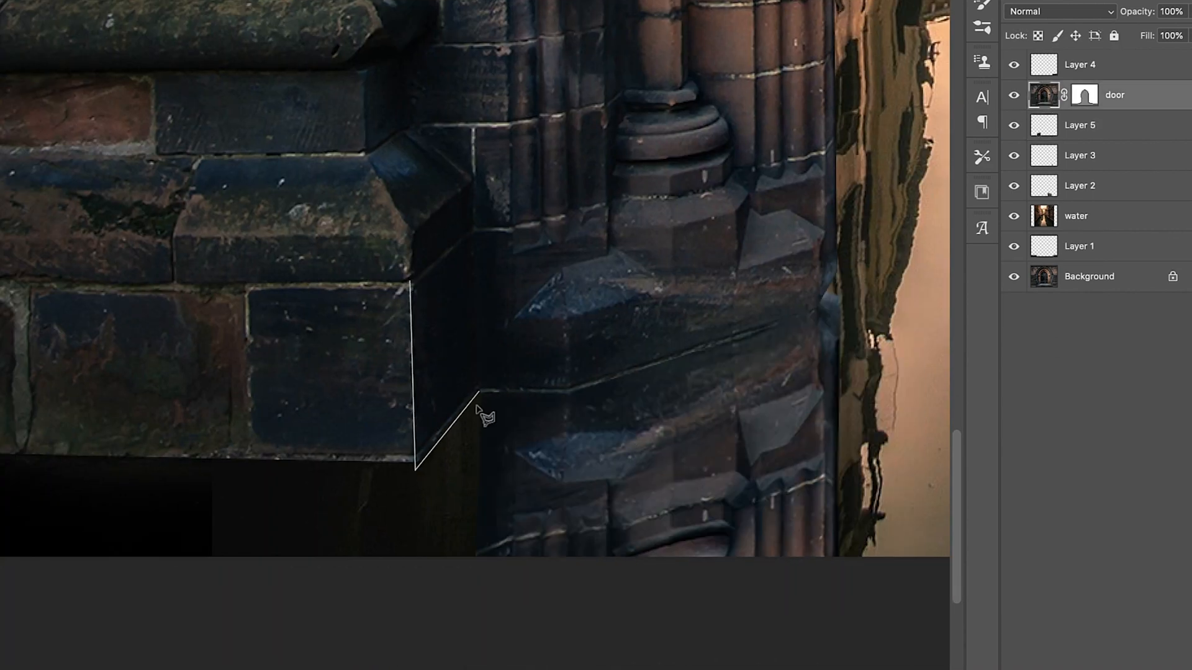
click(478, 393)
click(474, 231)
click(413, 284)
key(super+j)
Flip the copied side face, place it below the door layer, and skew it to meet the left stone block's slanted lower edge
click(727, 568)
key(super+bracketleft)
drag(489, 366, 480, 421)
key(super+t)
right_click(456, 445)
click(538, 514)
key(Return)
On the door layer, outline the front face of the lowest stone course left of the doorway and copy it to a new layer
click(1112, 99)
click(481, 485)
click(479, 305)
click(481, 485)
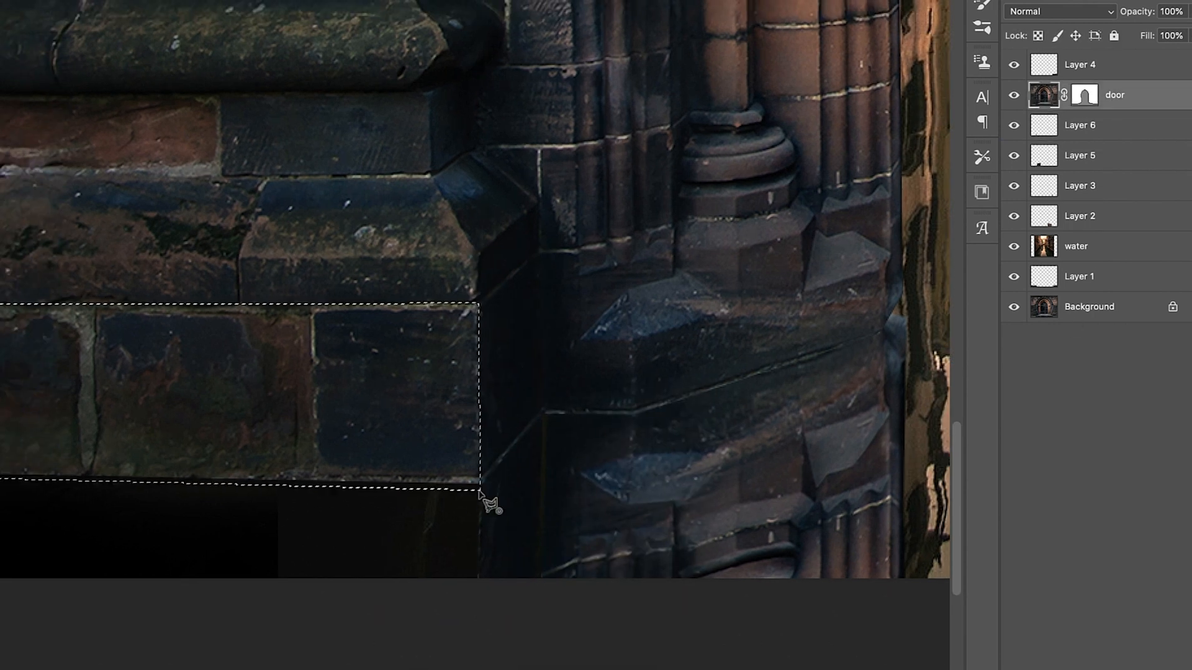
key(super+j)
Flip the copied left front face vertically and move it straight down below the stone course
key(super+t)
click(261, 568)
key(Return)
drag(315, 374, 316, 546)
Move Layer 7 and Layer 4 below the door layer and skew Layer 7 to meet the left stone course's lower edge
key(super+bracketleft)
drag(1043, 65, 1017, 104)
click(1080, 126)
key(super+t)
right_click(147, 528)
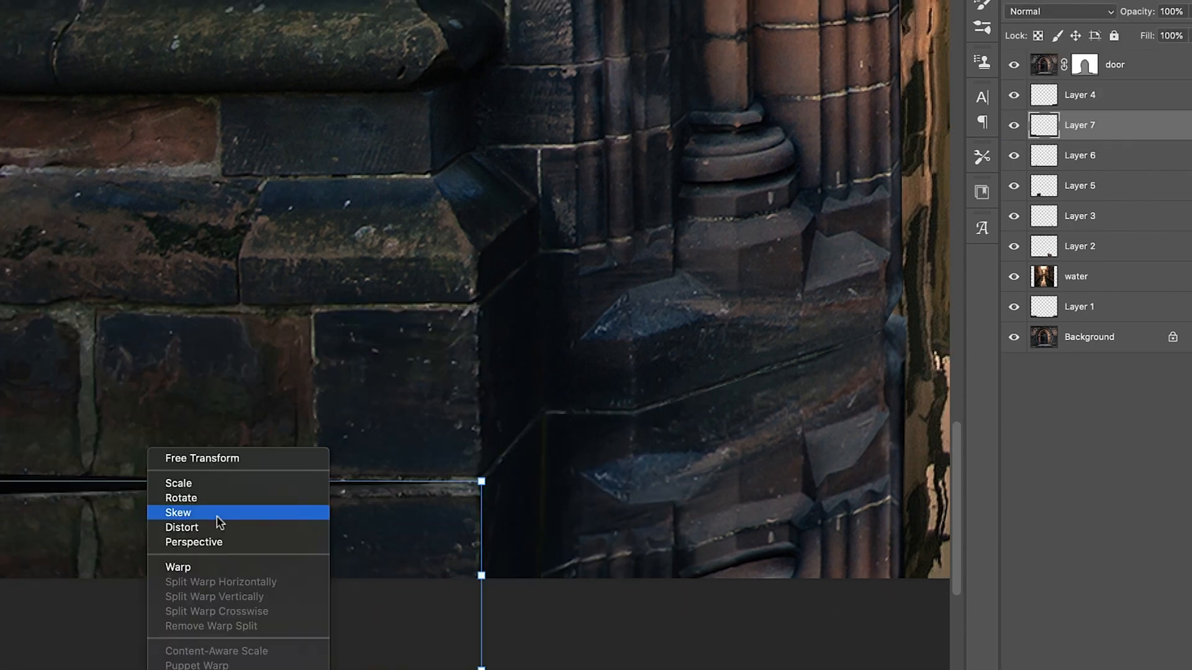
click(218, 514)
key(Return)
Merge the six reflection layers from Layer 4 down to Layer 2 and rename the merged layer "reflection"
key(super+0)
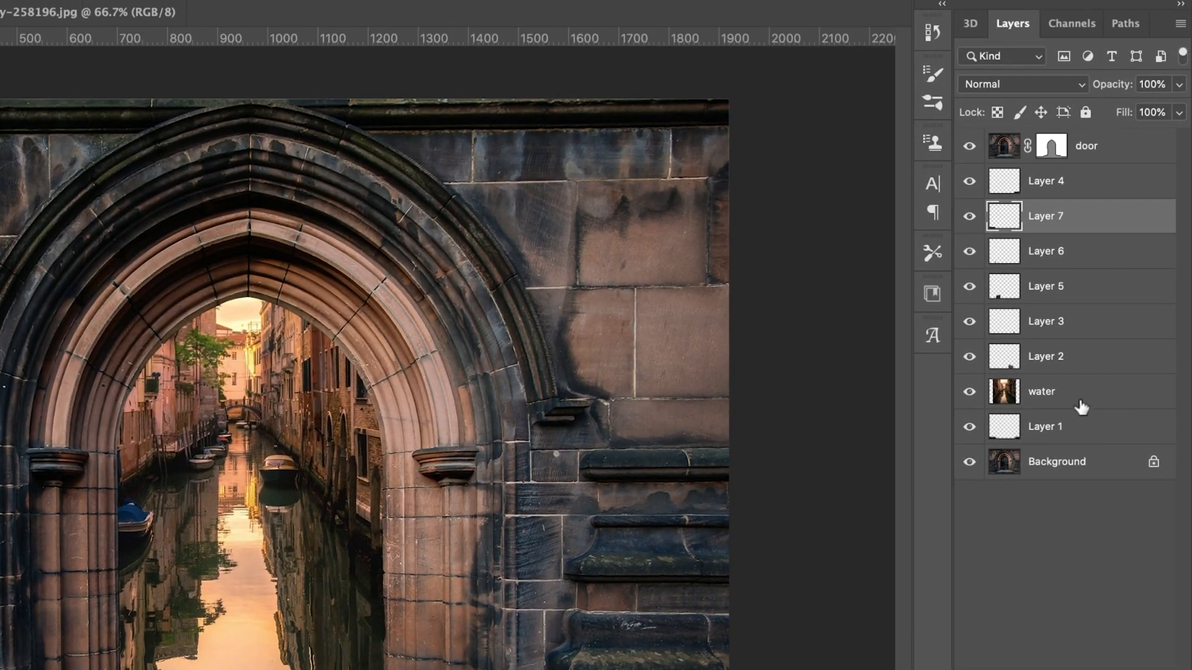
click(1061, 186)
shift+click(1076, 357)
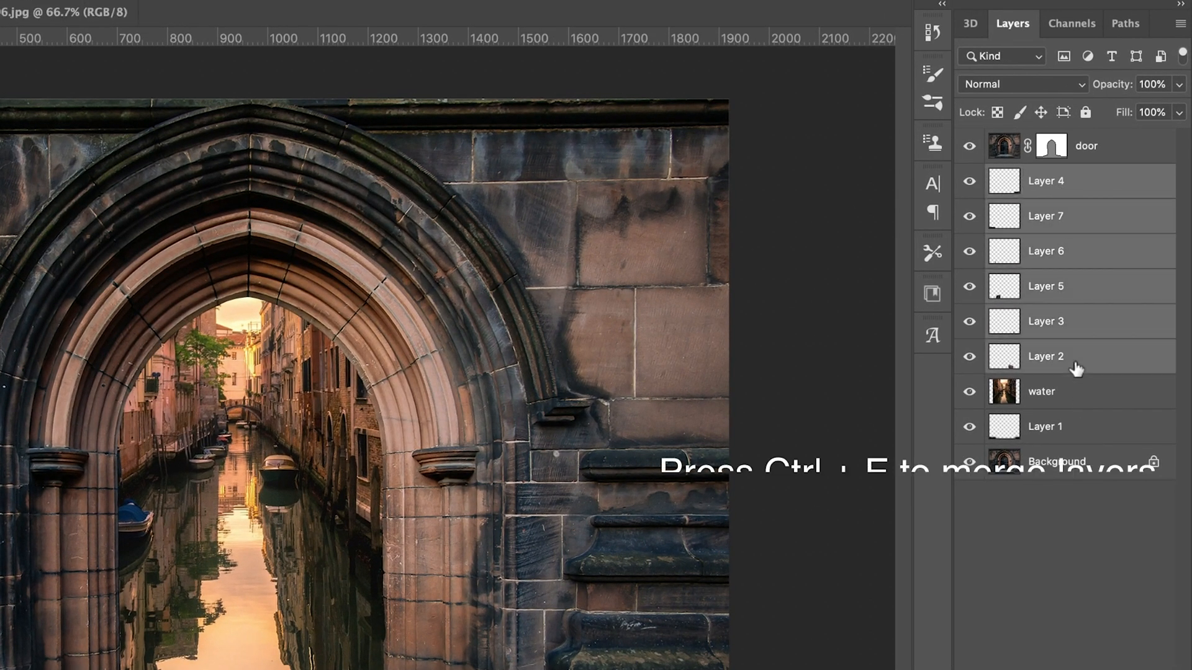
key(super+e)
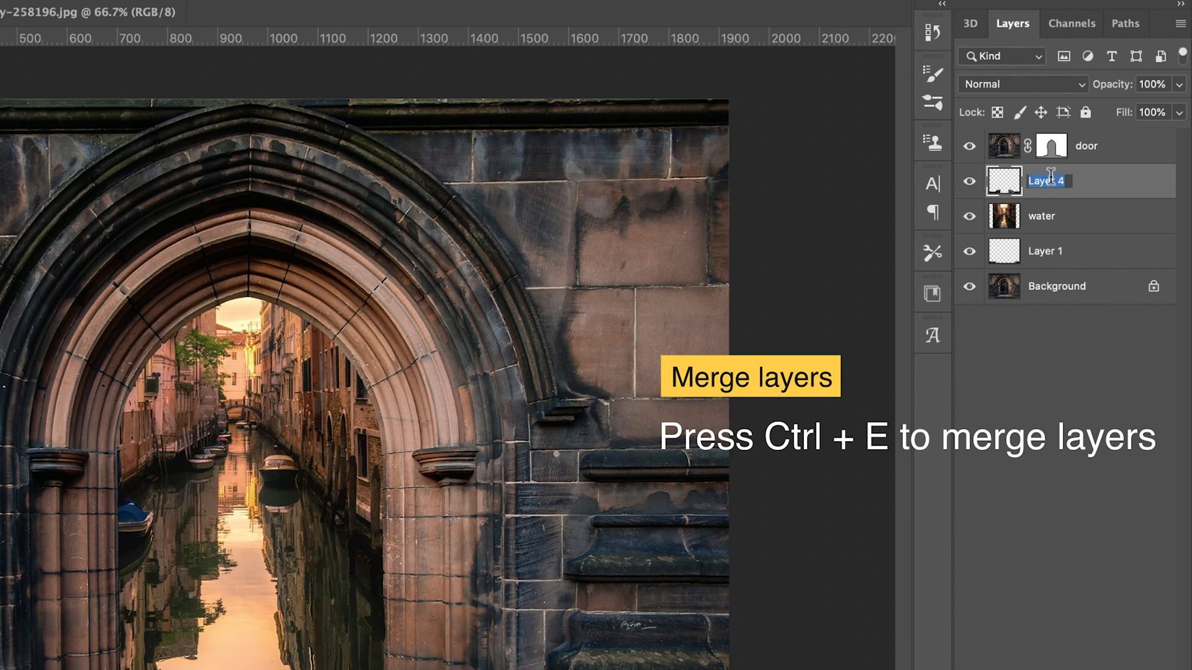
text(reflection)
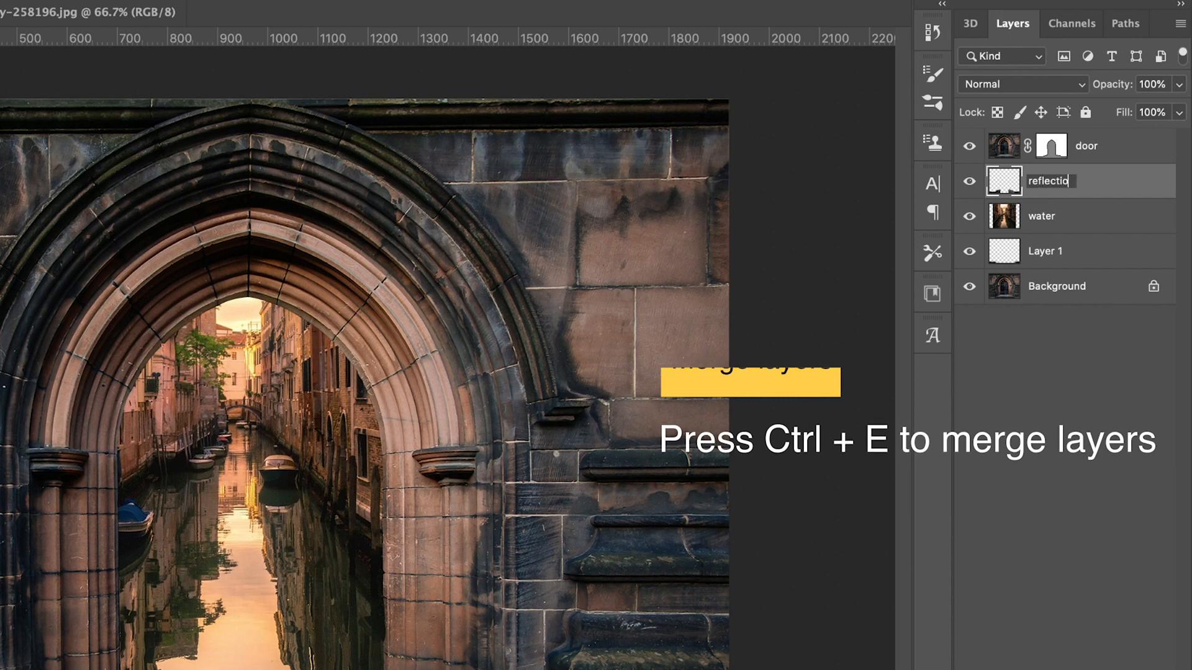
key(Return)
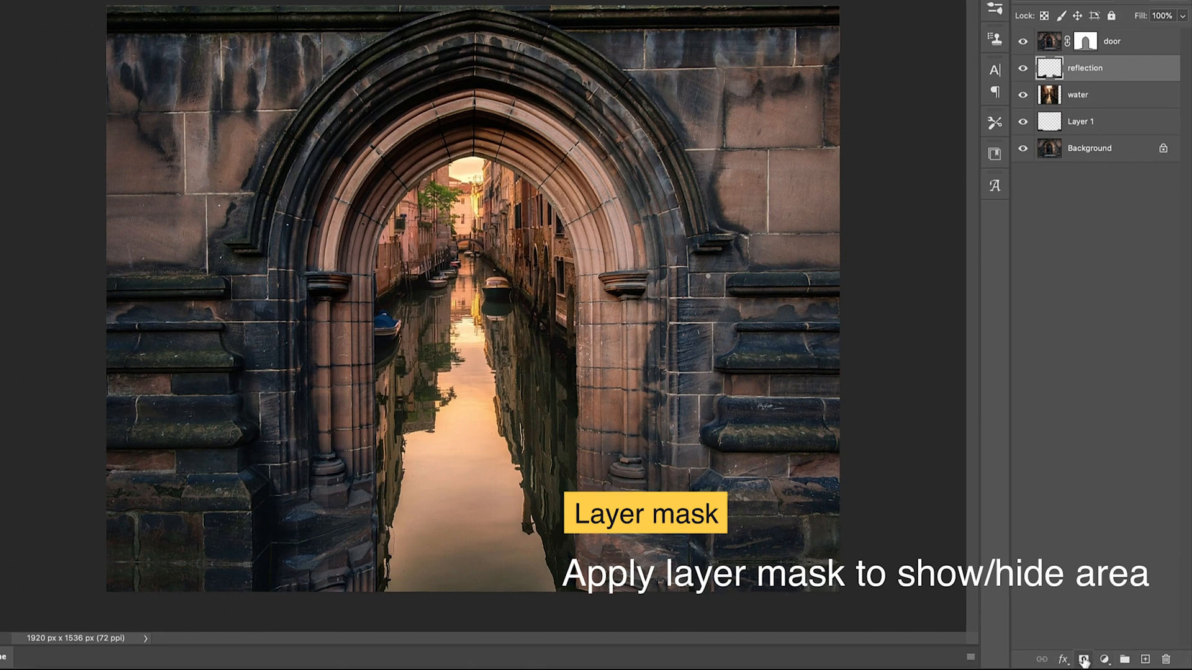
Add a mask to the reflection layer and fade out the reflections along the image's lower edge
click(1083, 660)
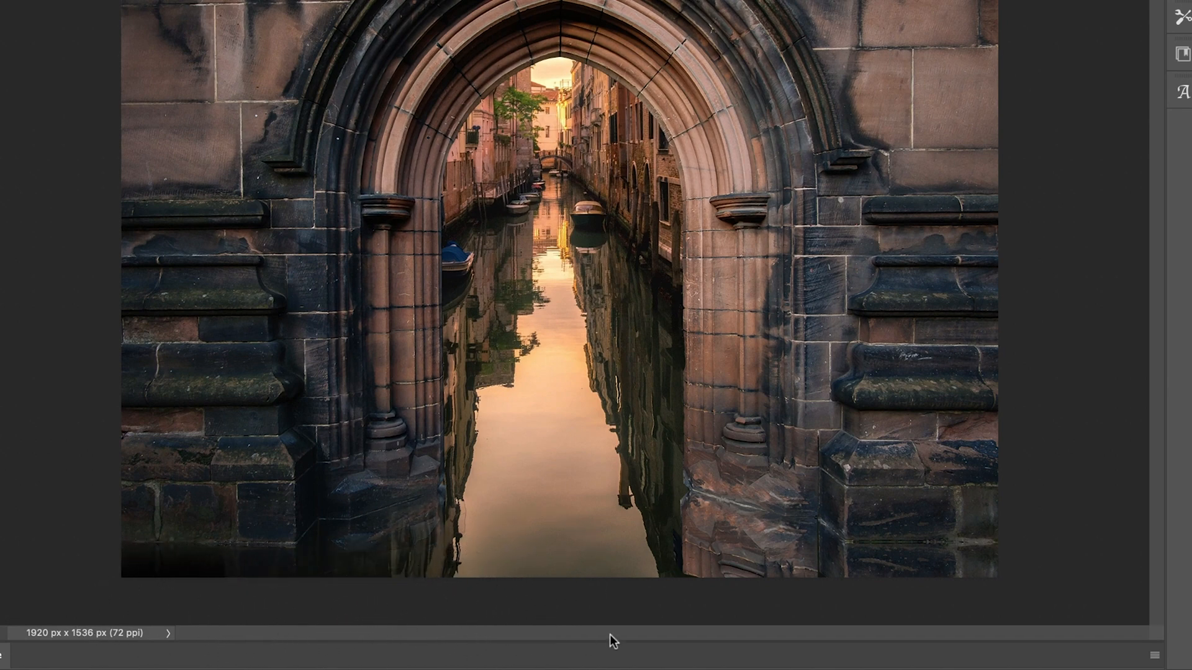
mouse_move(696, 629)
mouse_down()
mouse_move(949, 649)
mouse_move(1085, 629)
mouse_up()
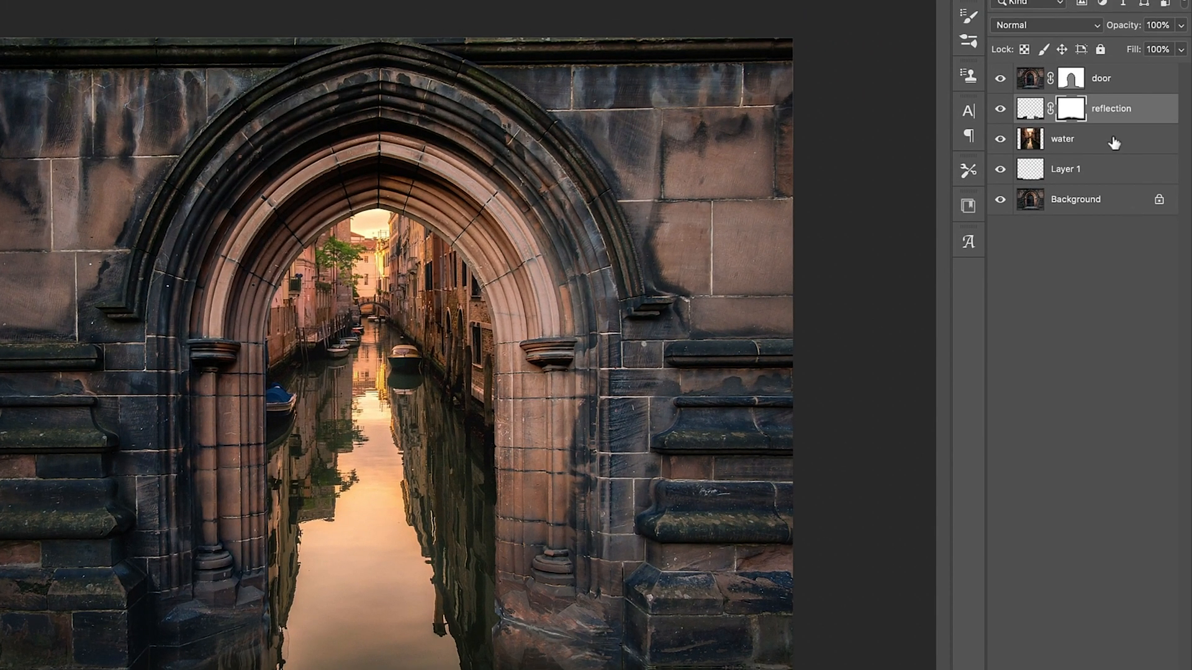
Duplicate the Background layer and move the copy between the door and reflection layers
click(1099, 208)
key(ctrl+j)
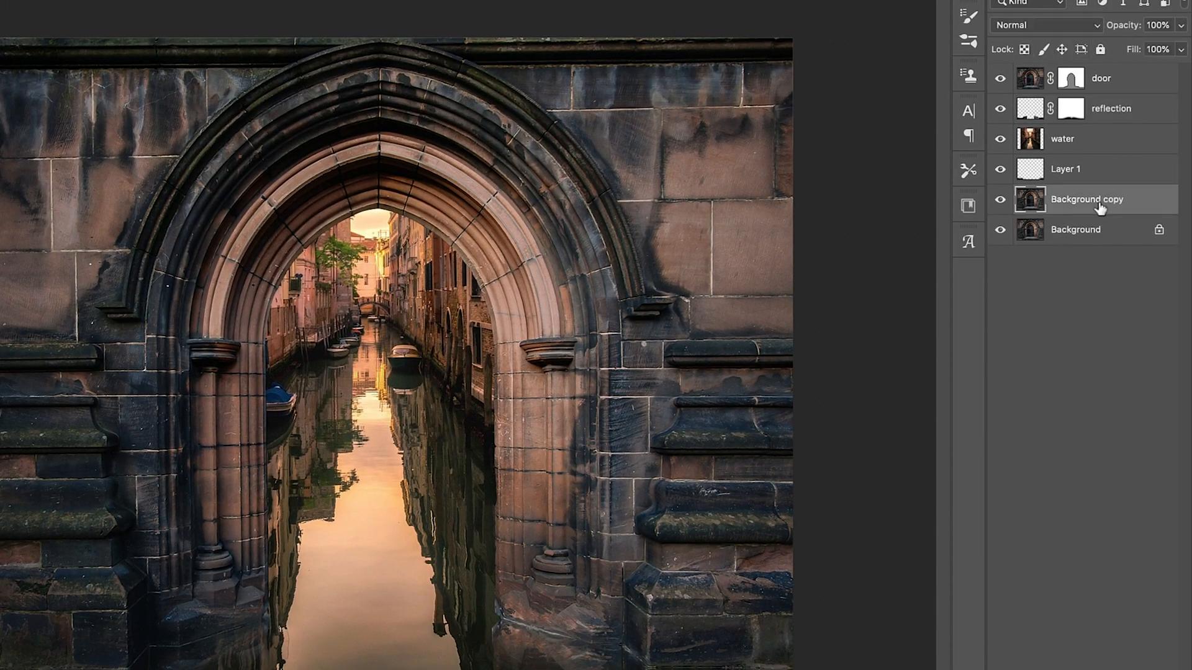
drag(1111, 200, 1118, 108)
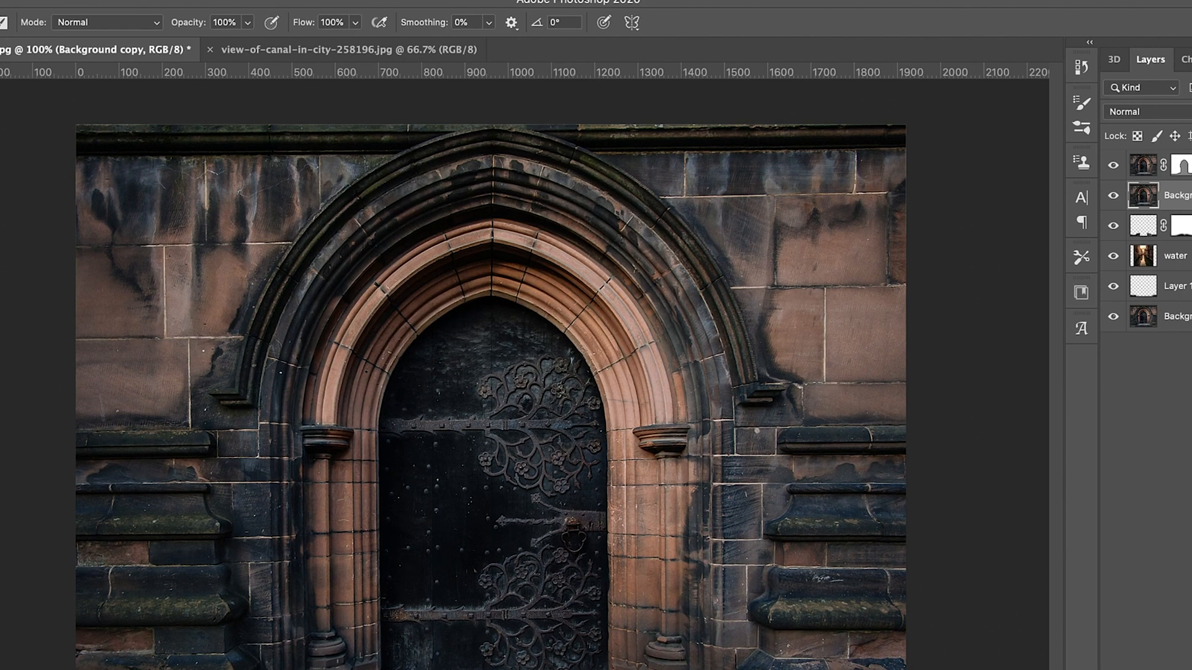
Apply the Average blur filter to the Background copy layer
click(298, 10)
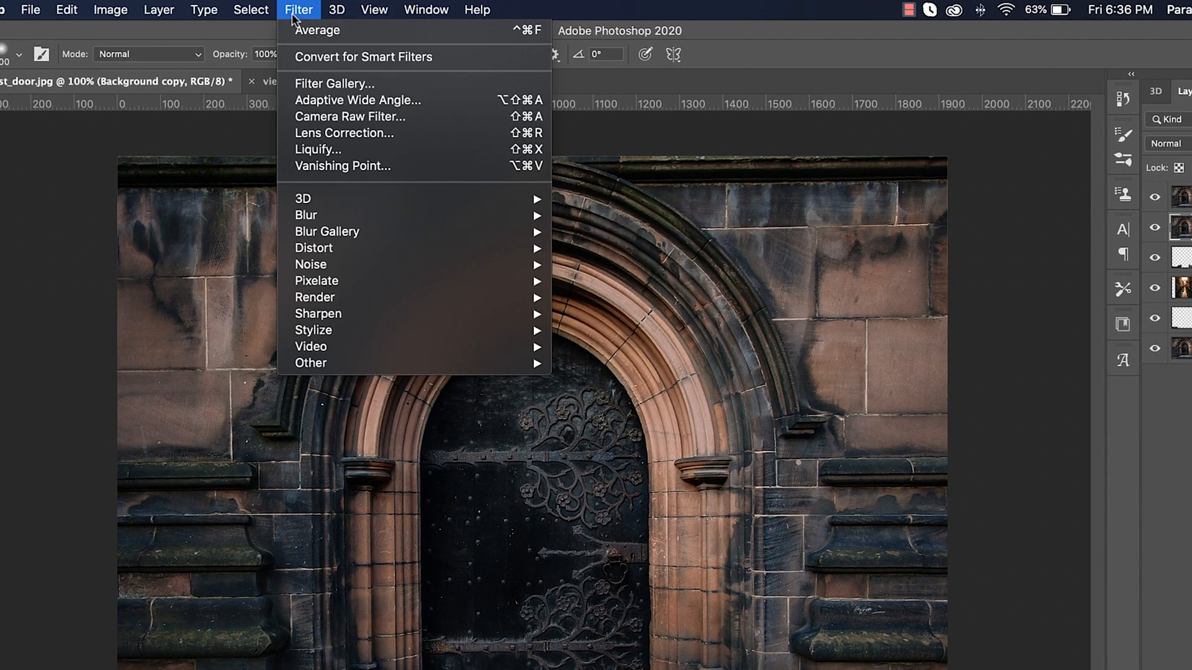
mouse_move(408, 216)
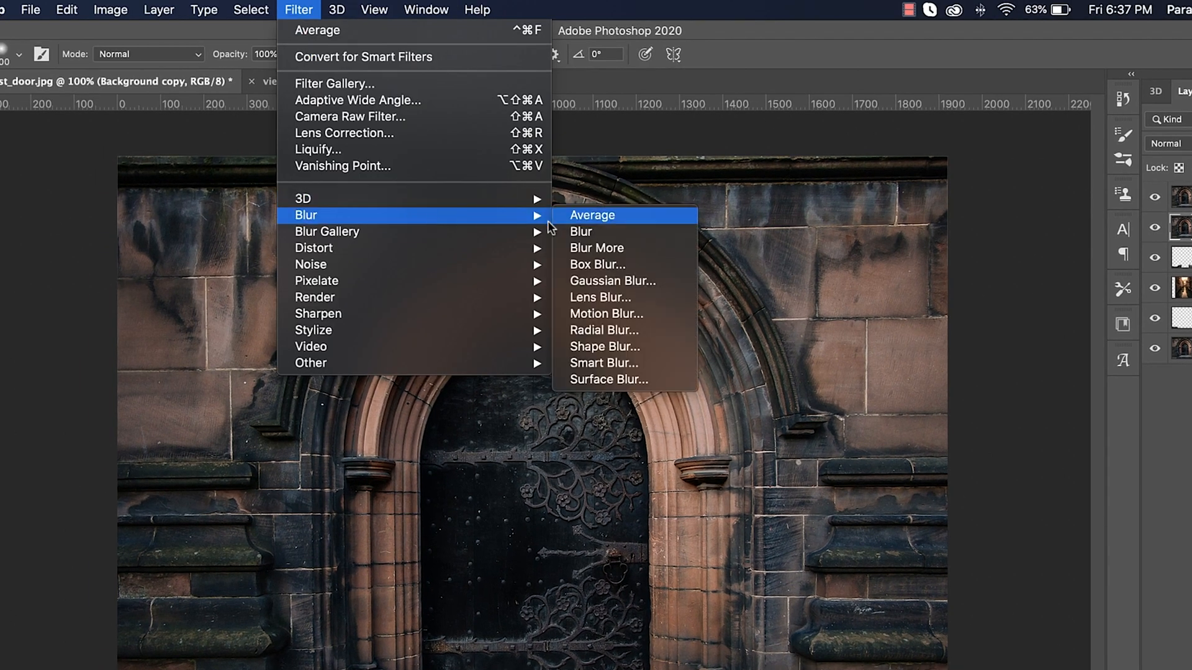
click(616, 217)
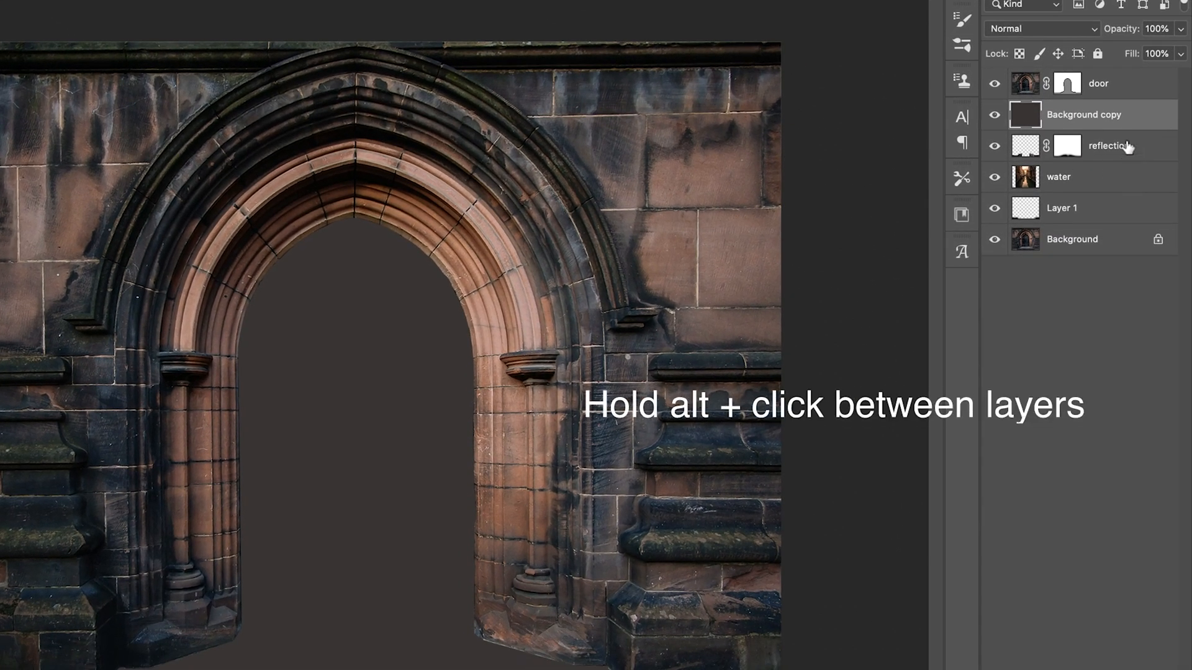
Clip the Background copy and reflection layers to the water layer
alt+click(1128, 125)
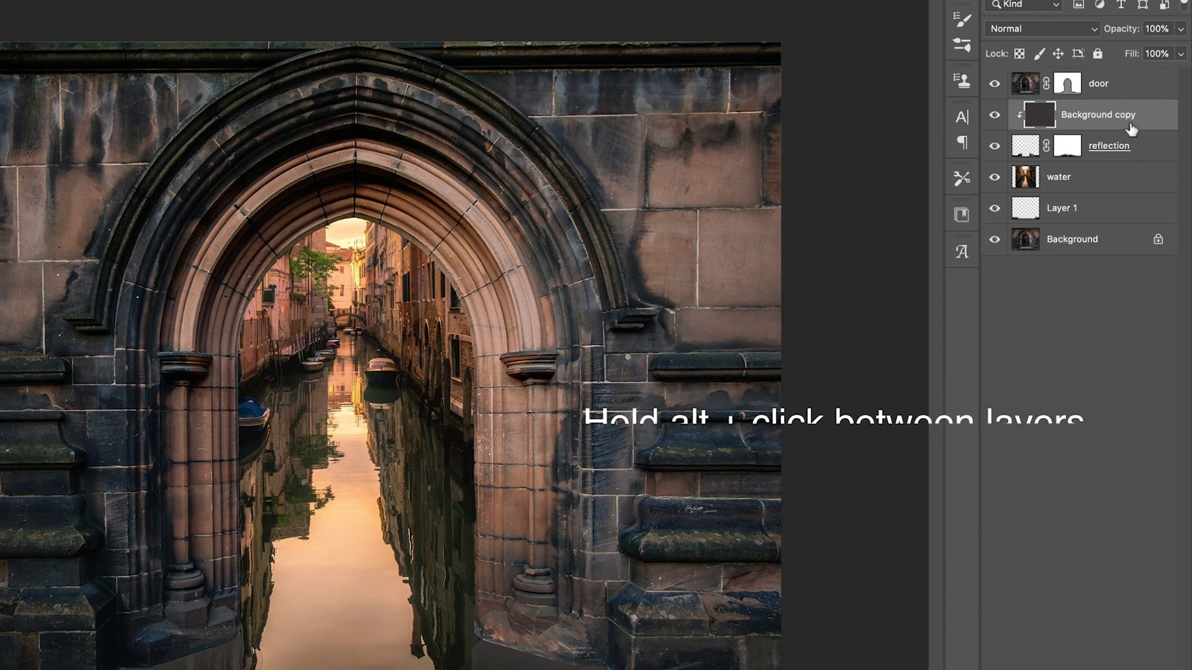
click(1146, 151)
alt+click(1146, 157)
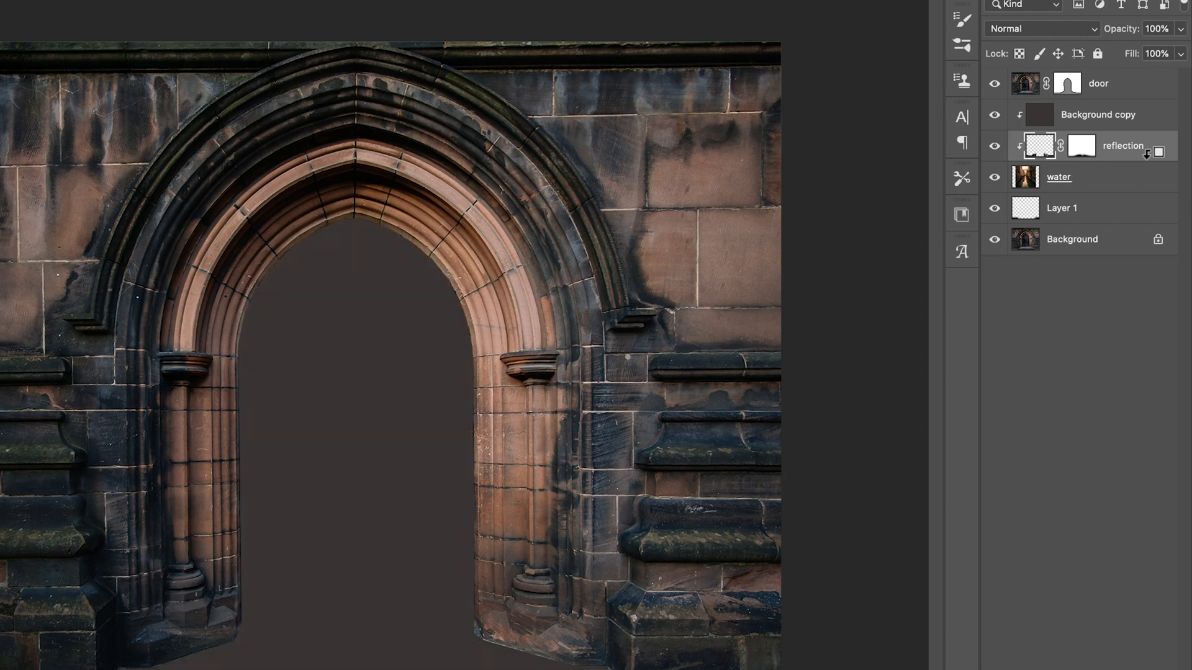
Set the Background copy layer's blend mode to Hue and its opacity to 49%
click(1119, 127)
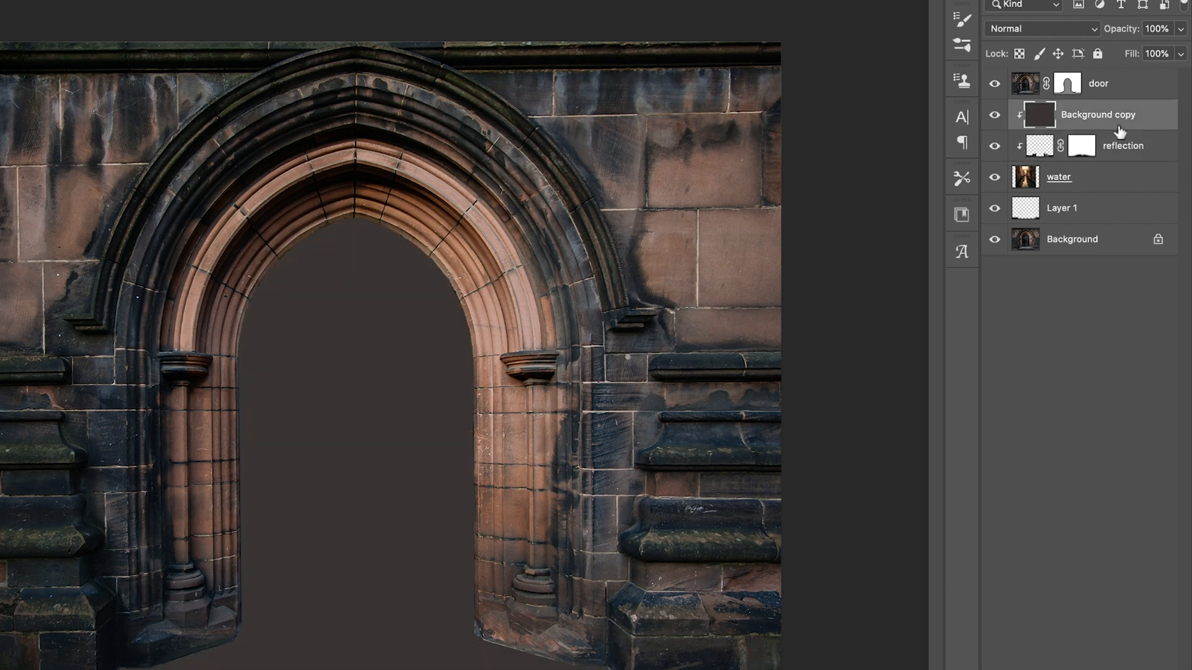
click(1034, 29)
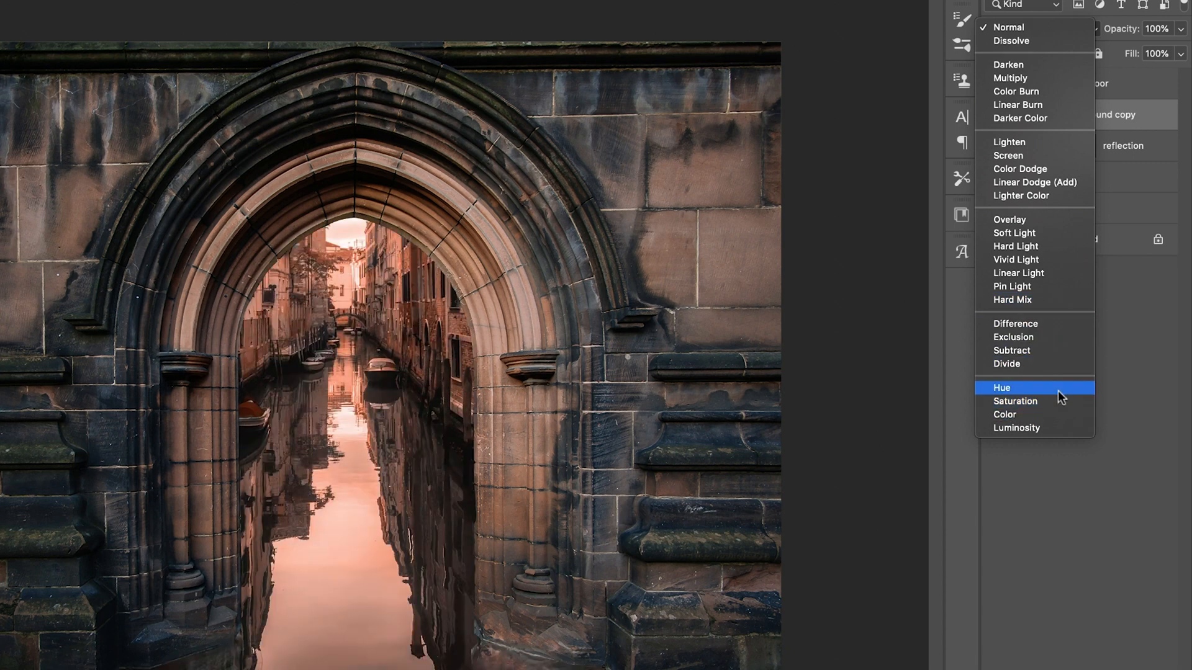
click(1078, 391)
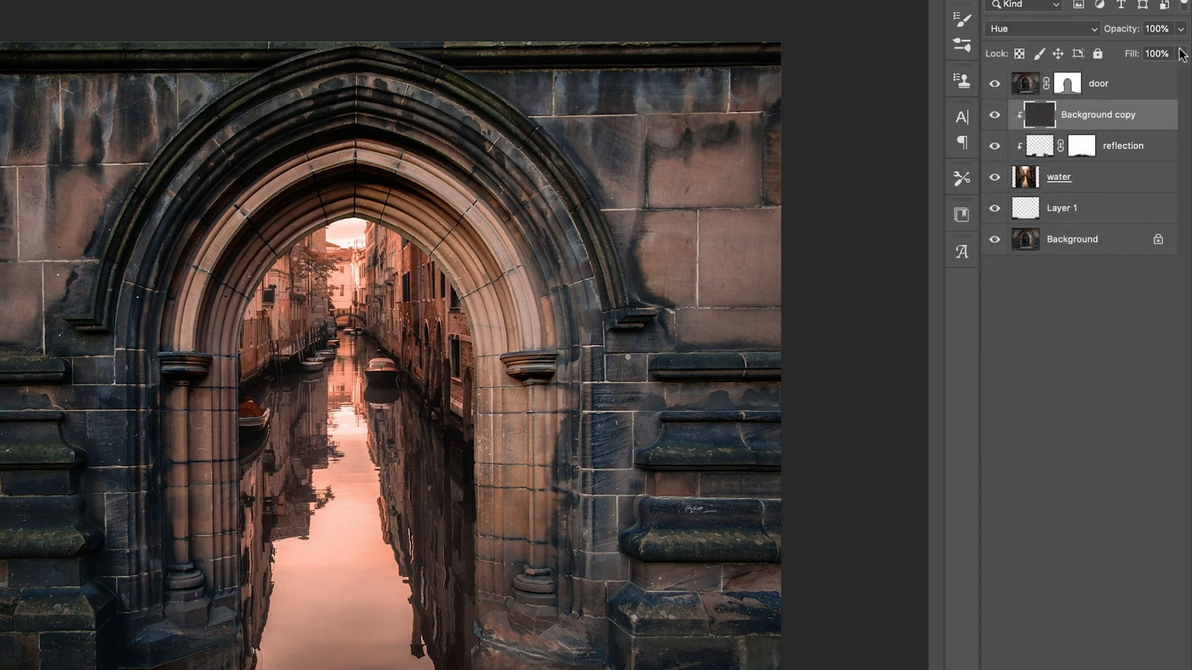
drag(1180, 29, 1178, 54)
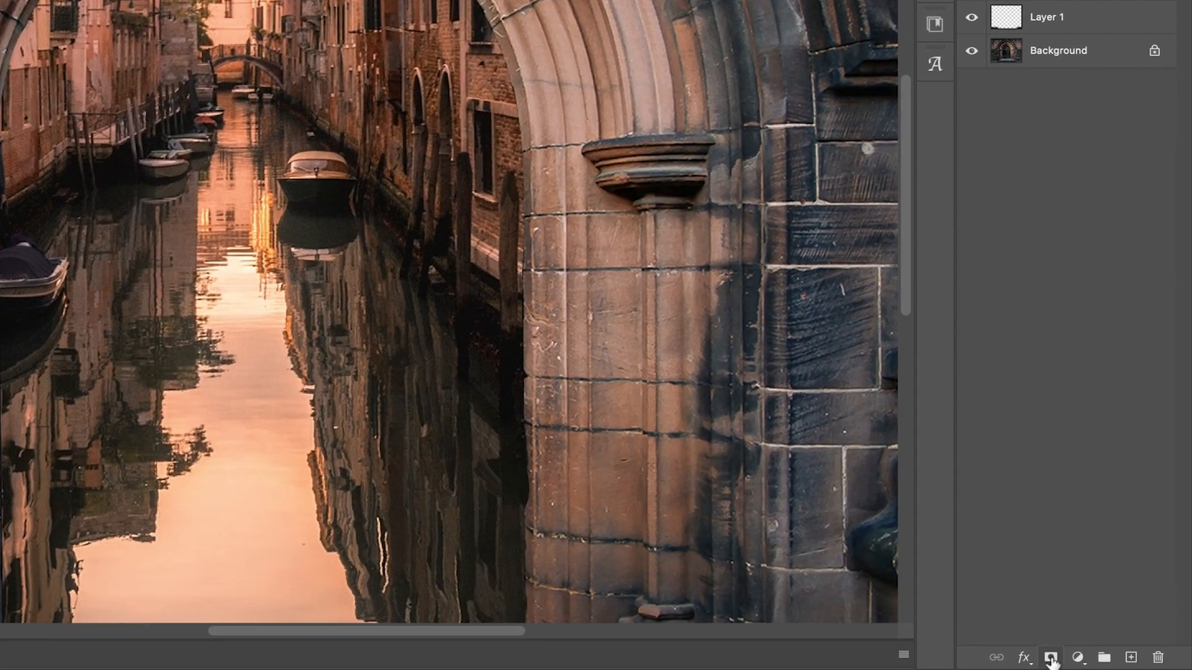
Add a mask to the Background copy layer and paint black over the boat beside the left pillar with a size 70 brush
click(1050, 658)
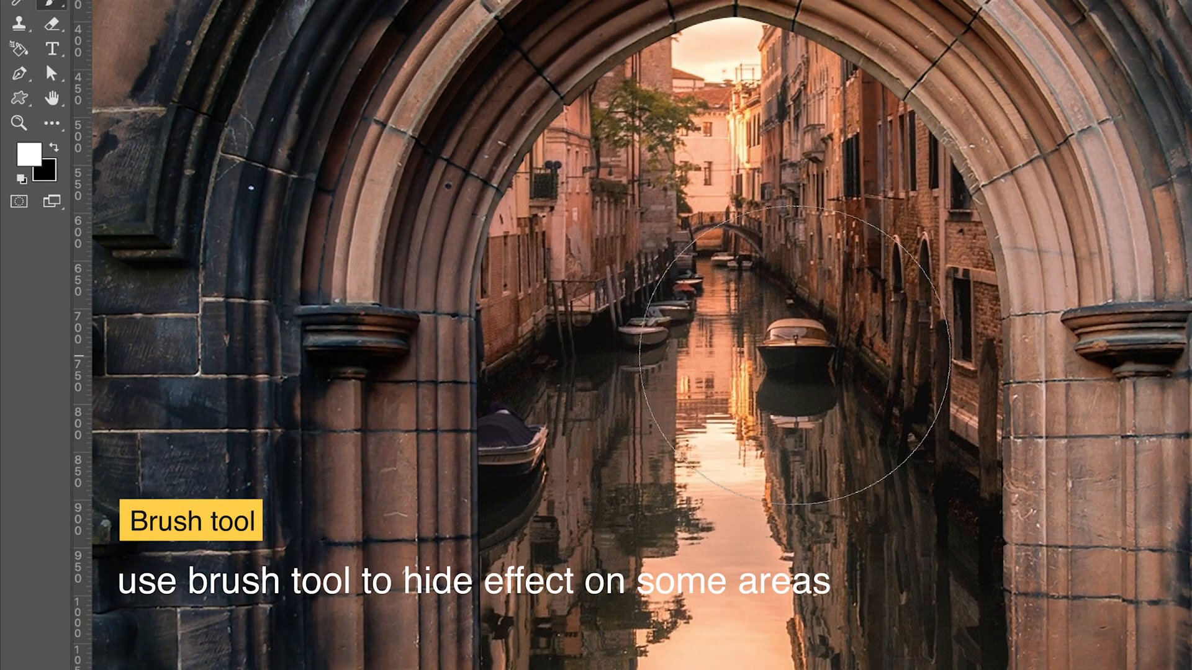
key(bracketleft)
key(bracketleft)
key(bracketleft)
key(bracketleft)
key(bracketleft)
key(bracketleft)
key(bracketleft)
key(bracketleft)
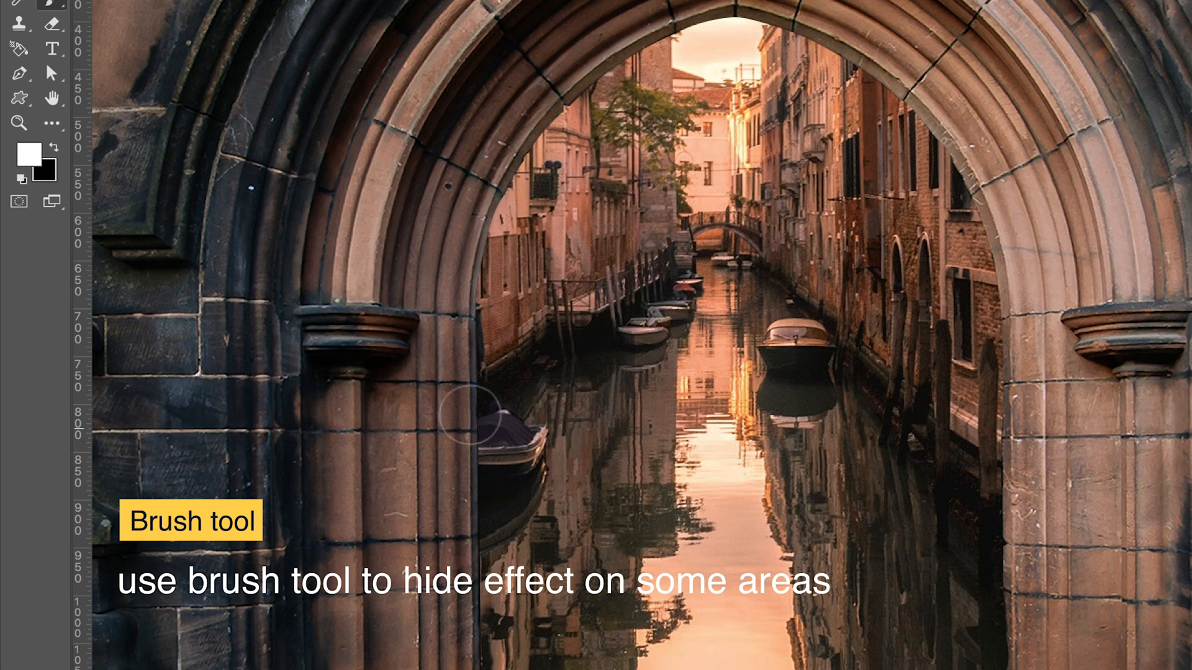
click(55, 150)
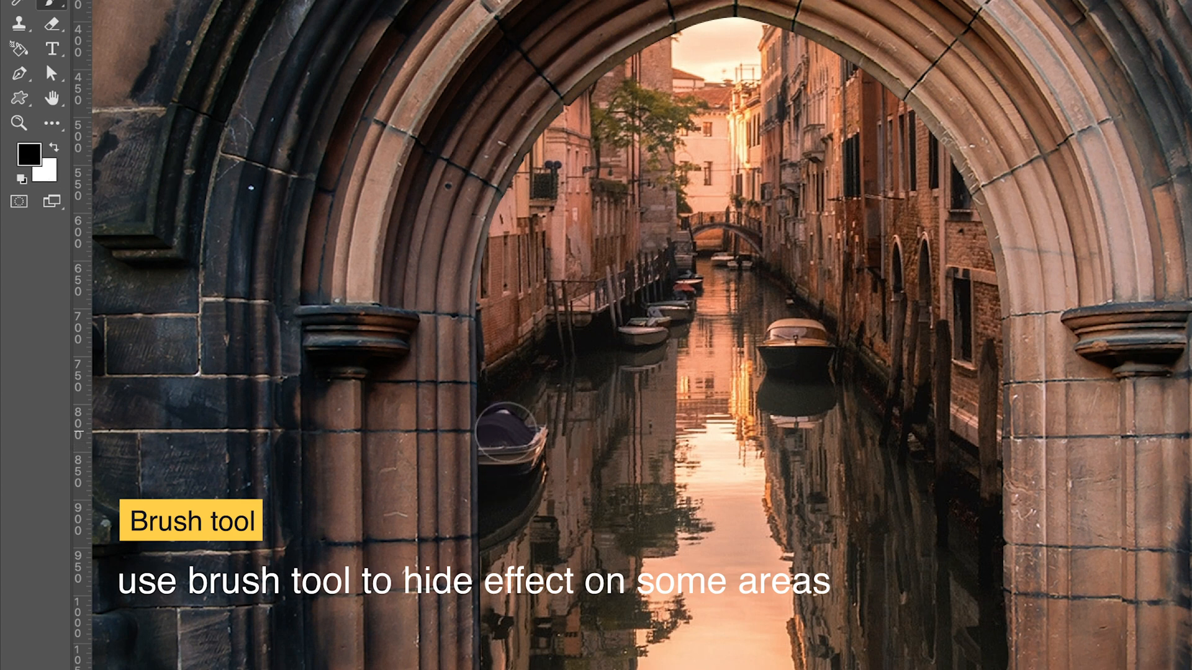
drag(507, 433, 541, 444)
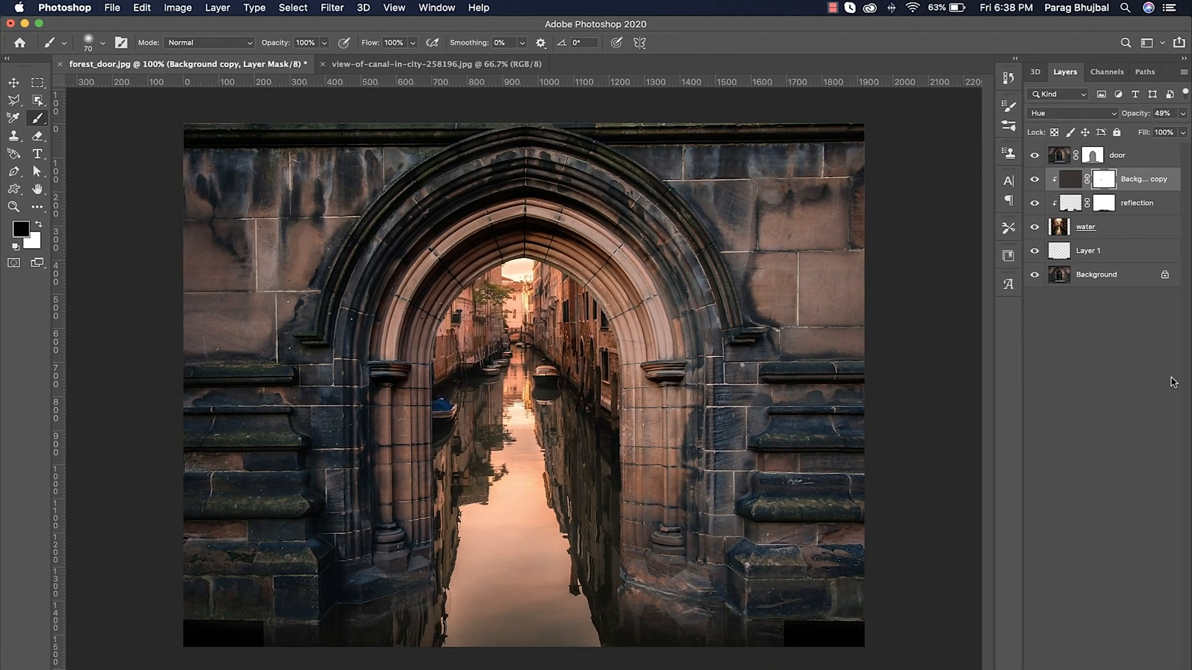
Add a Levels adjustment layer above the water layer, using the previous layer to create a clipping mask
click(1111, 229)
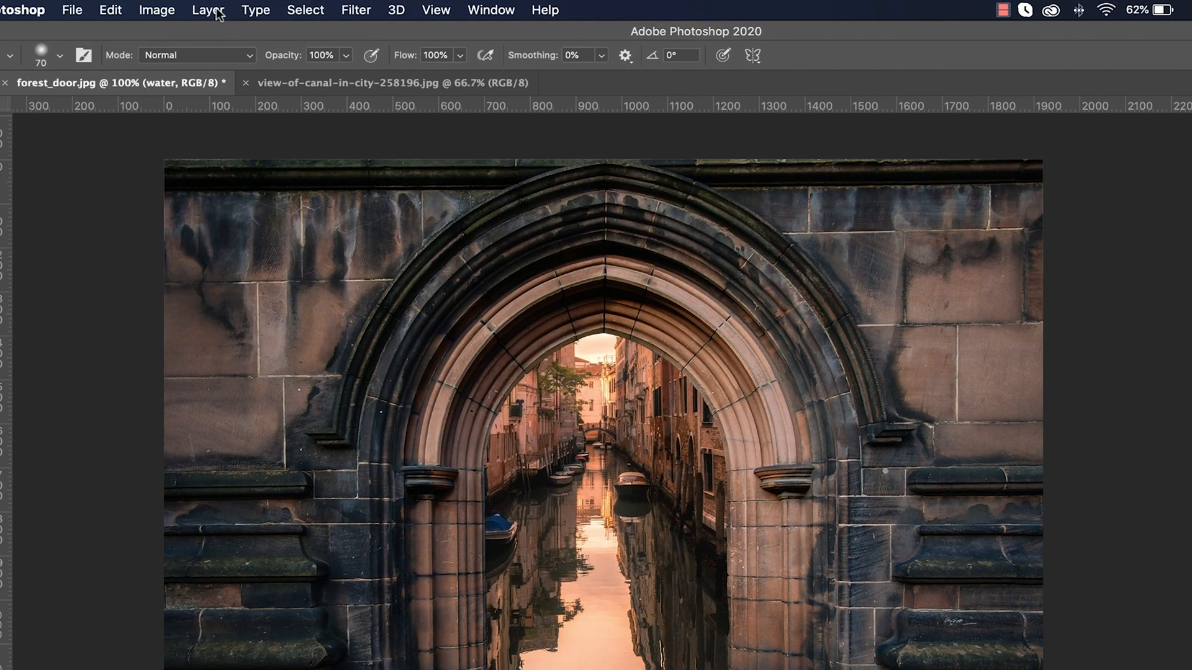
click(208, 10)
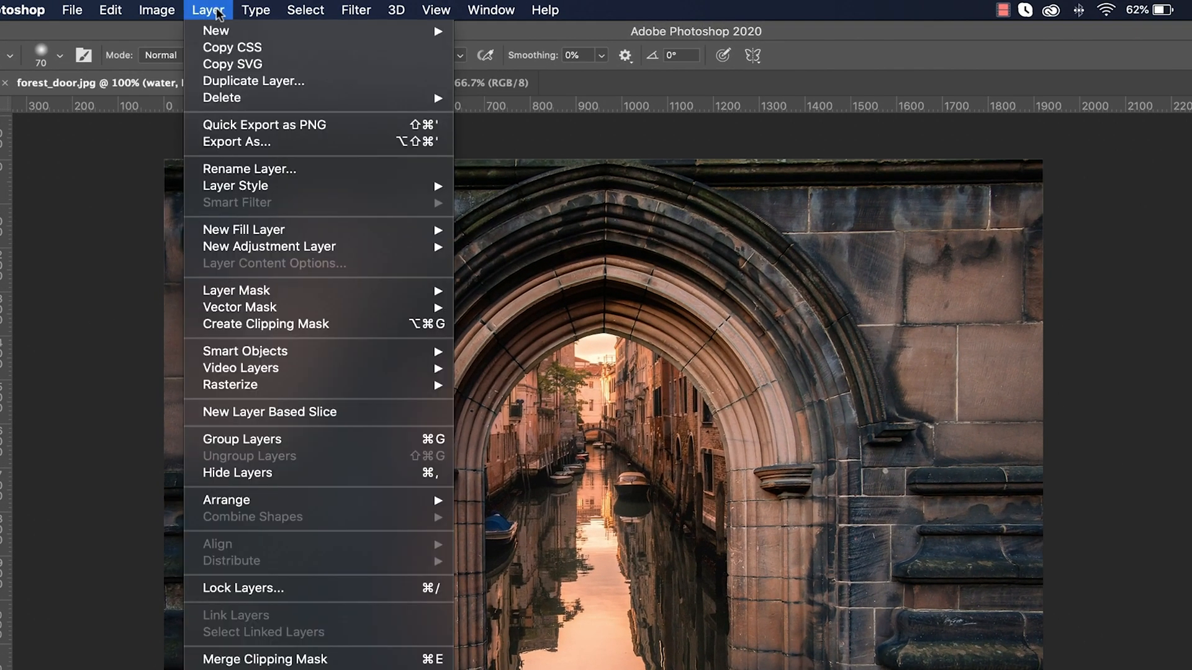
mouse_move(400, 255)
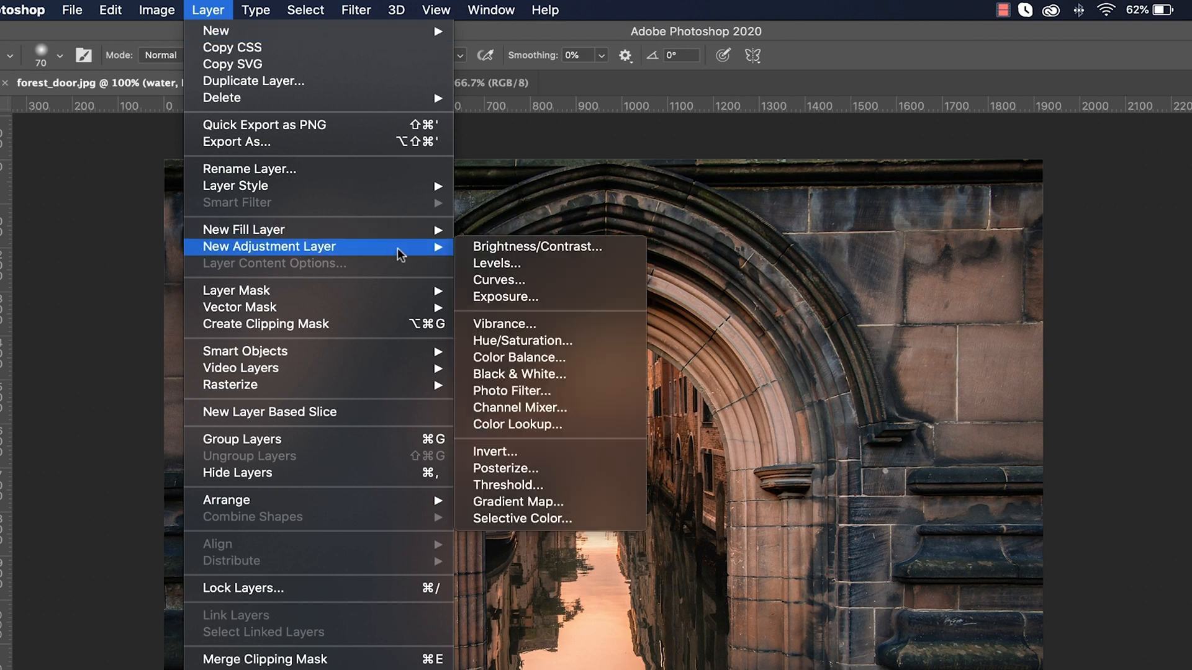
click(595, 268)
click(964, 415)
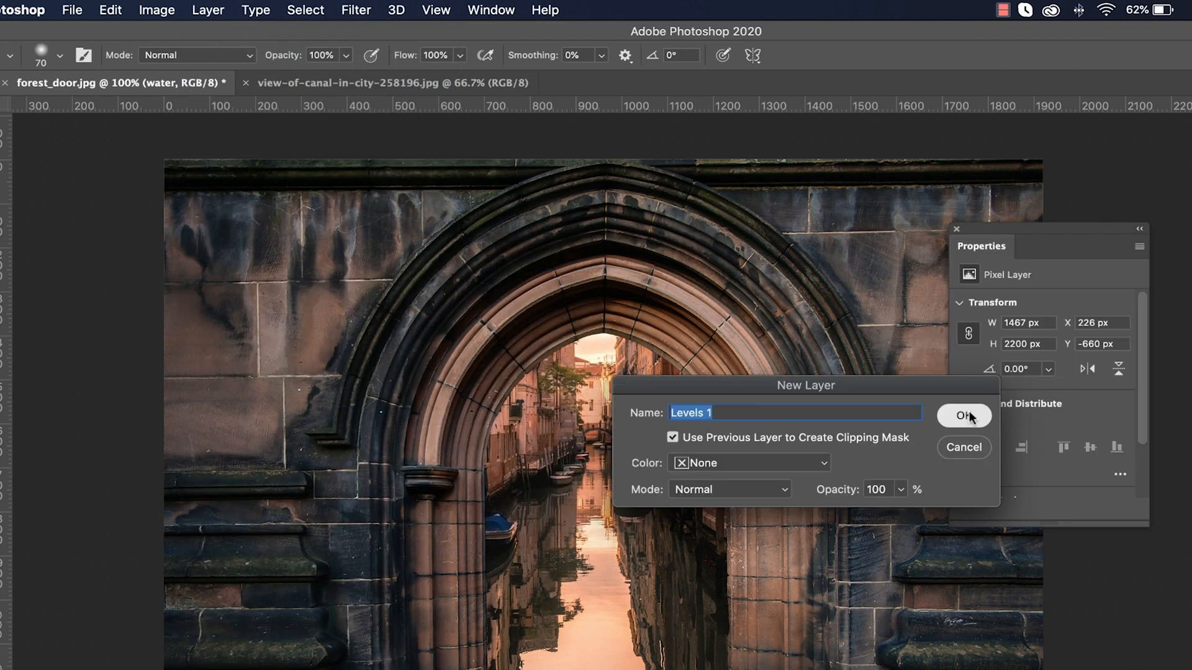
click(968, 374)
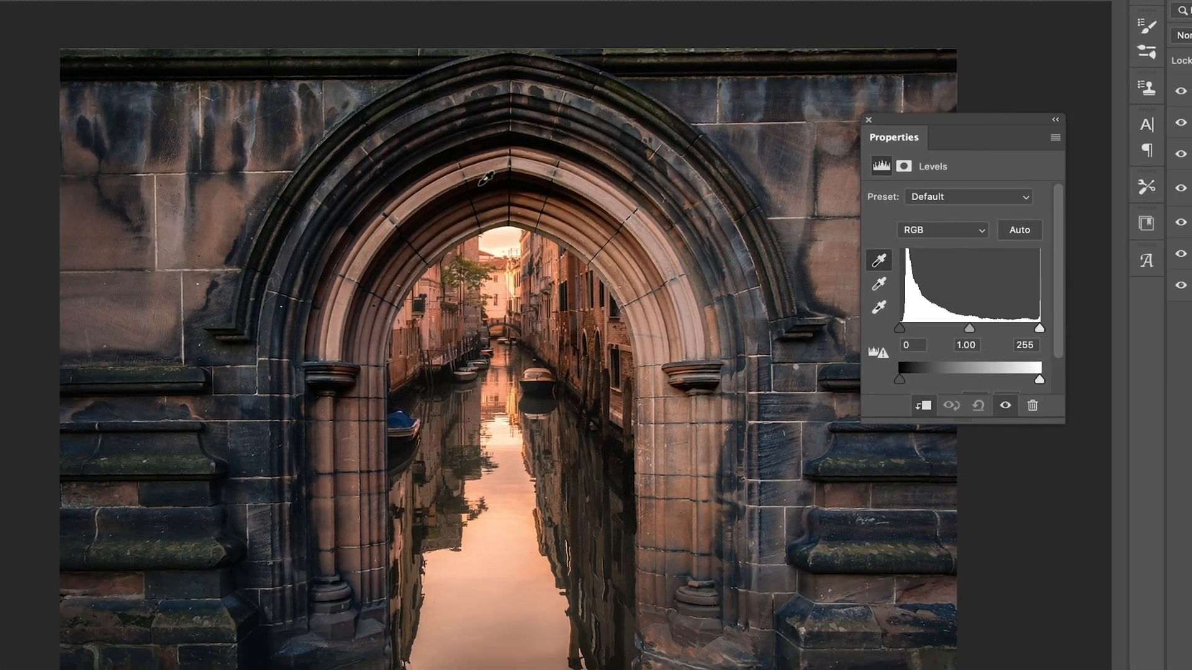
Set the Levels black point by sampling the dark stone near the wall's upper-left corner
click(574, 291)
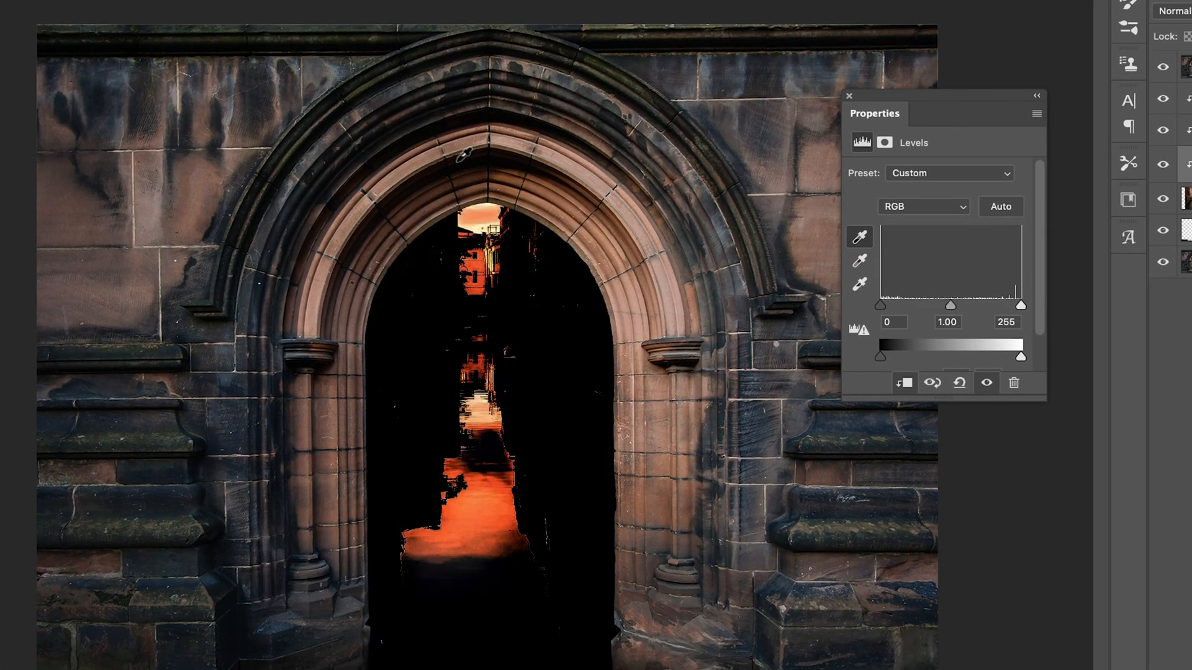
key(ctrl+z)
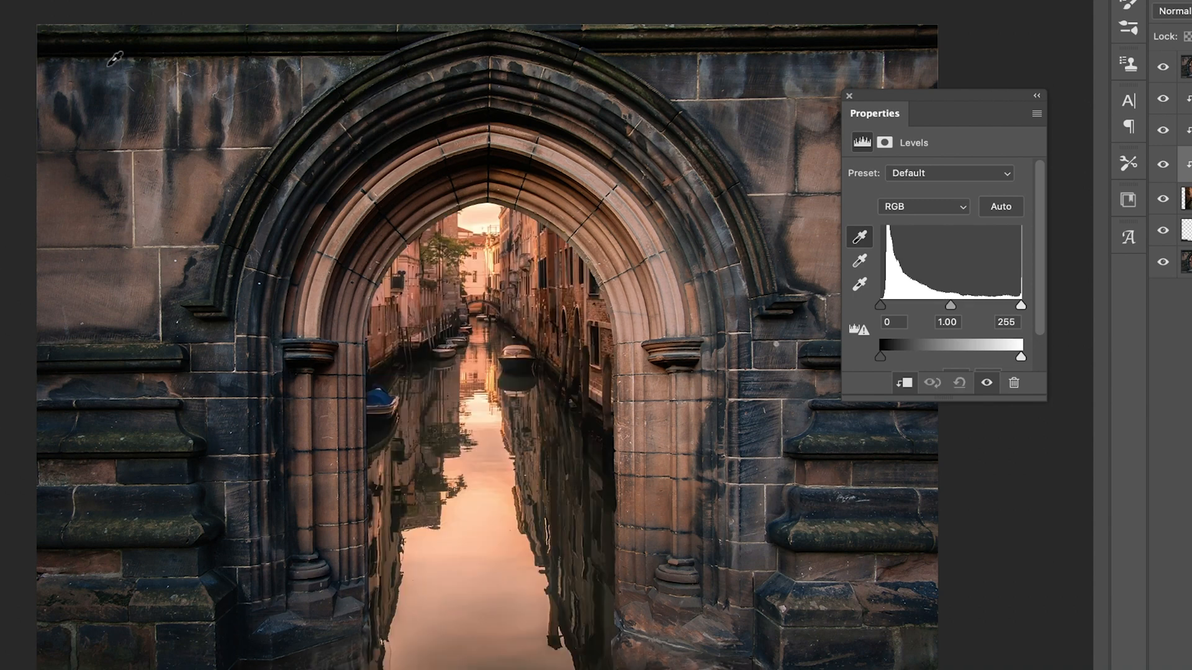
click(99, 42)
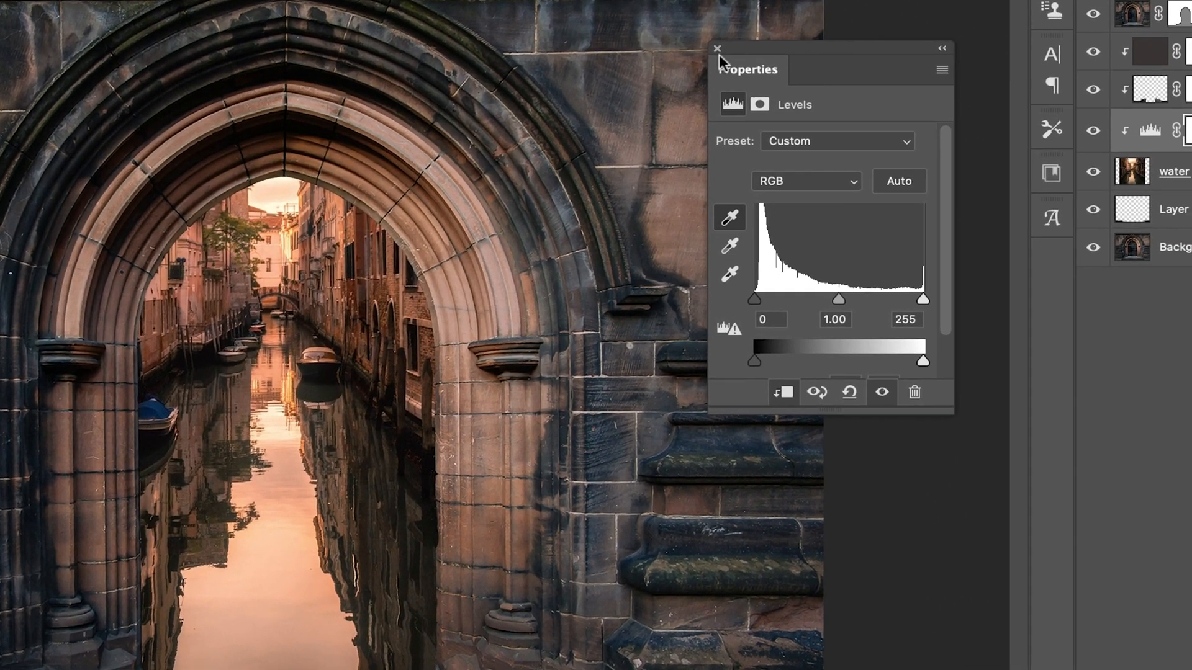
click(849, 97)
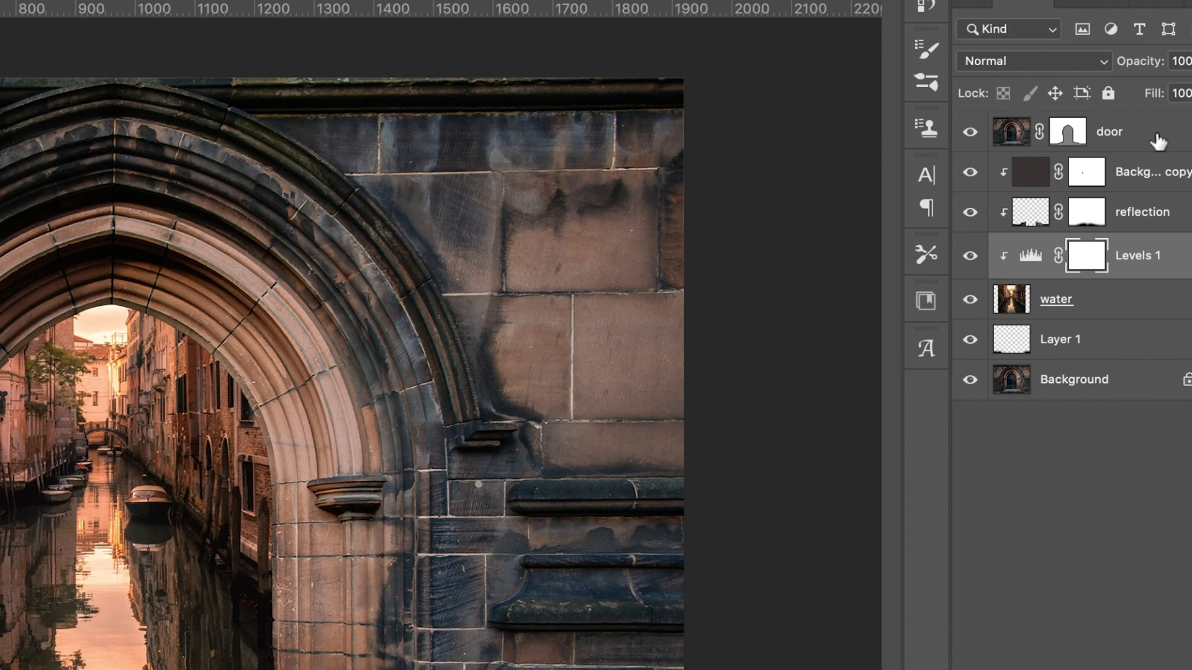
Select the door layer and open the image person-wearing-blue-denim-jacket-riding-red-canoe-boat-3283121.jpg
click(1157, 142)
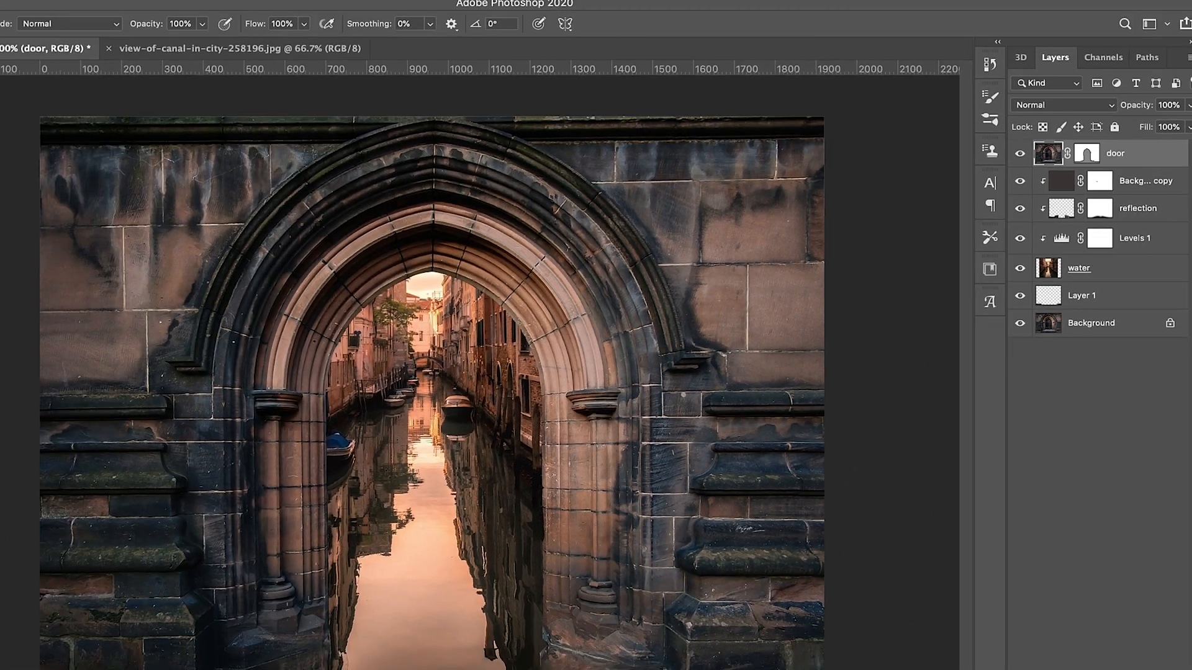
click(112, 11)
click(137, 42)
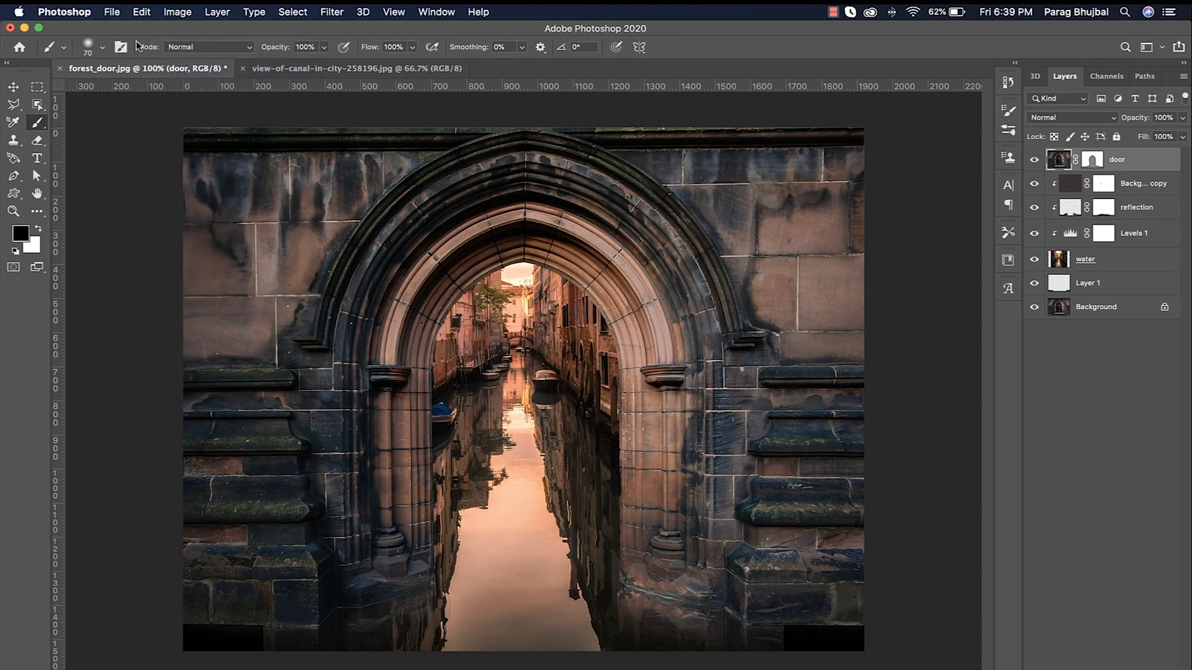
double_click(454, 114)
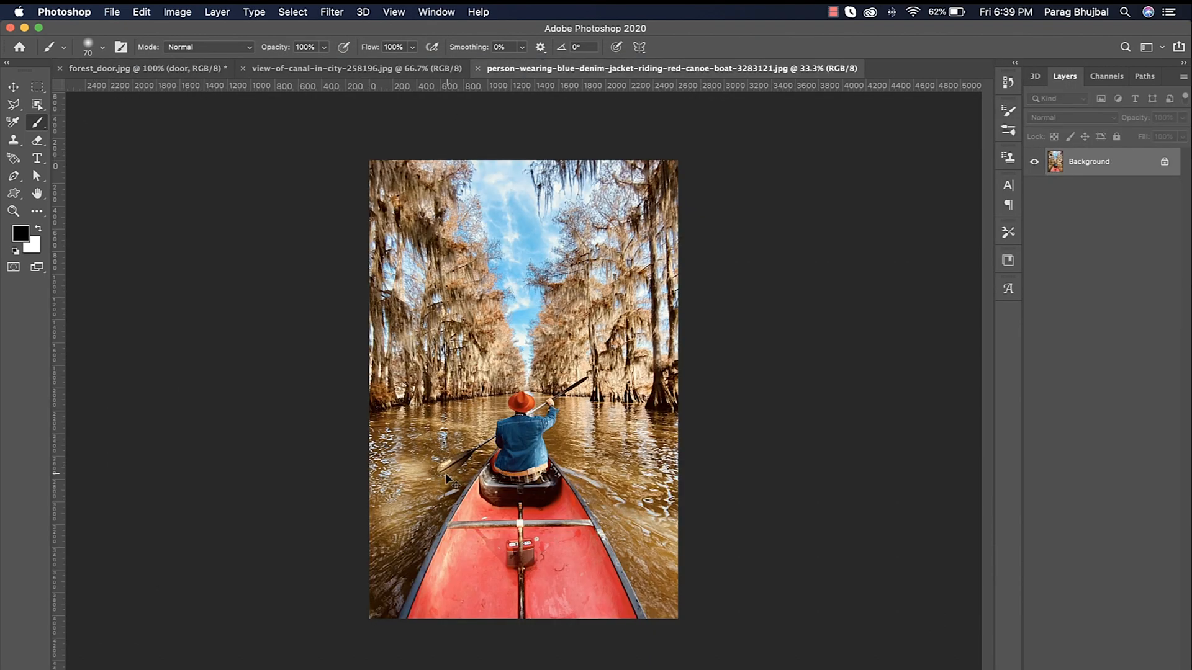
Start a Pen tool path at the hat's crown and trace its left brim, the neck and the jacket's left shoulder
key(super+equal)
key(super+equal)
key(super+equal)
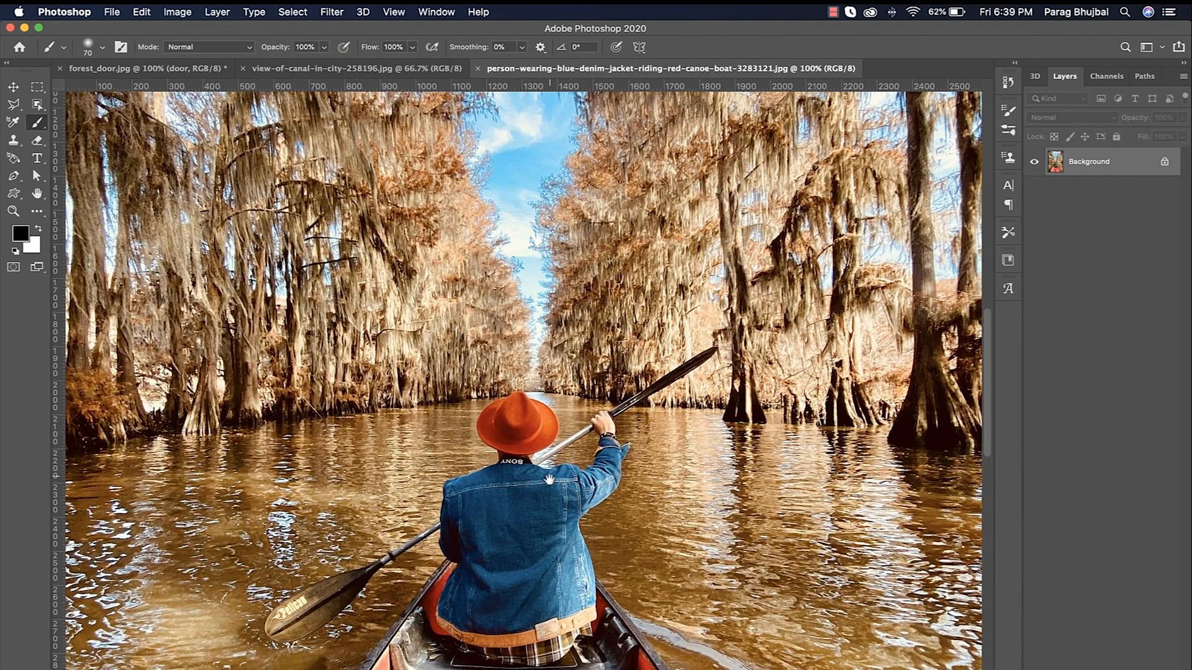
drag(548, 479, 576, 269)
key(p)
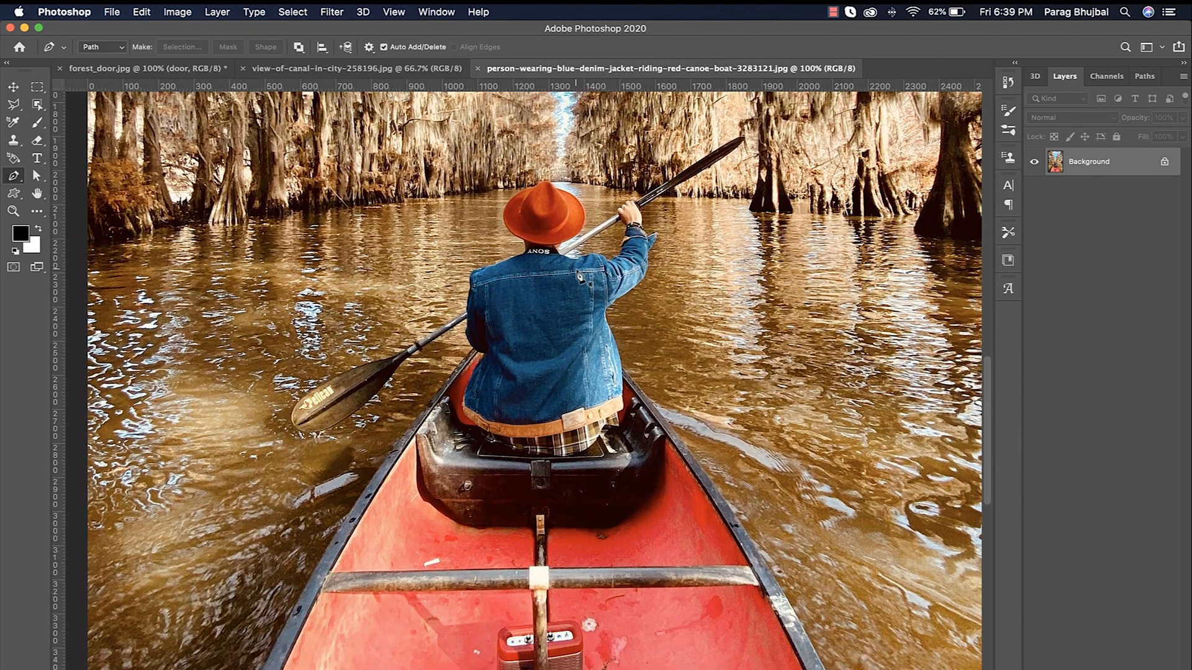
key(super+equal)
drag(521, 202, 513, 437)
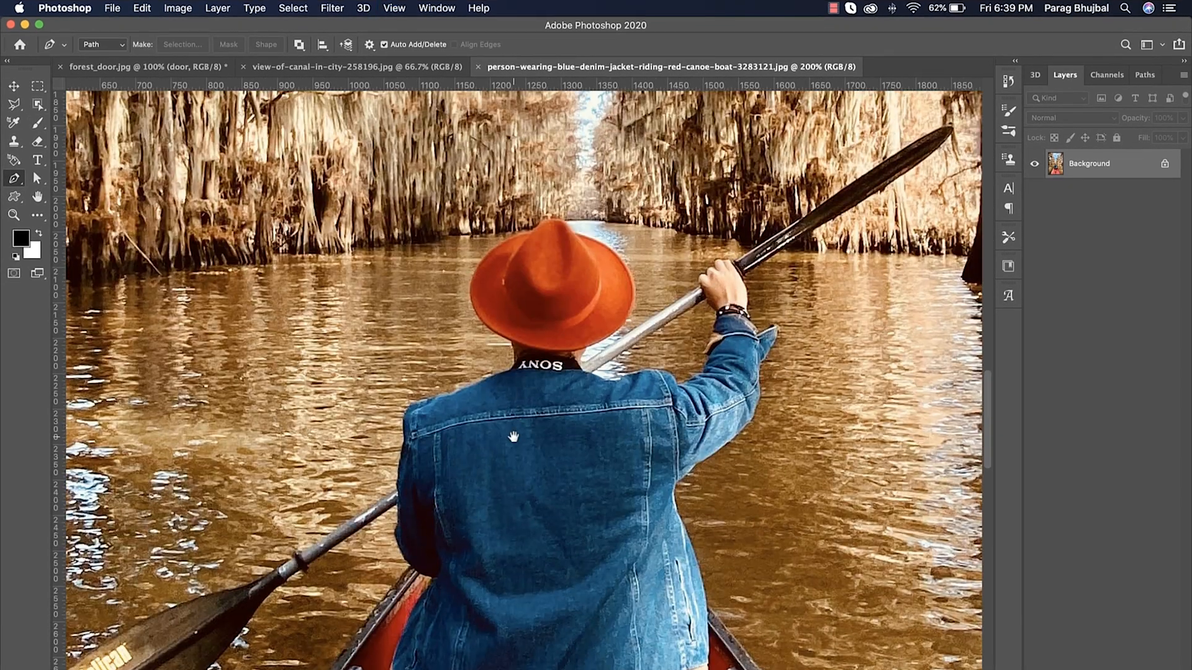
click(532, 231)
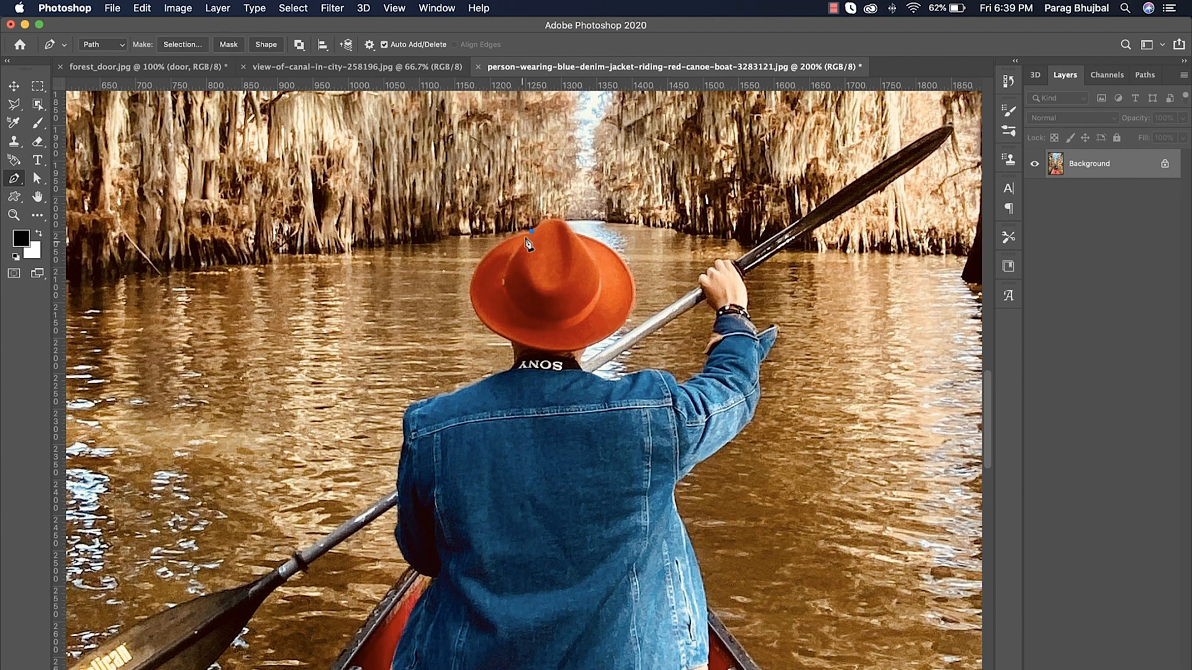
drag(479, 266, 514, 365)
drag(507, 371, 503, 373)
drag(461, 391, 567, 326)
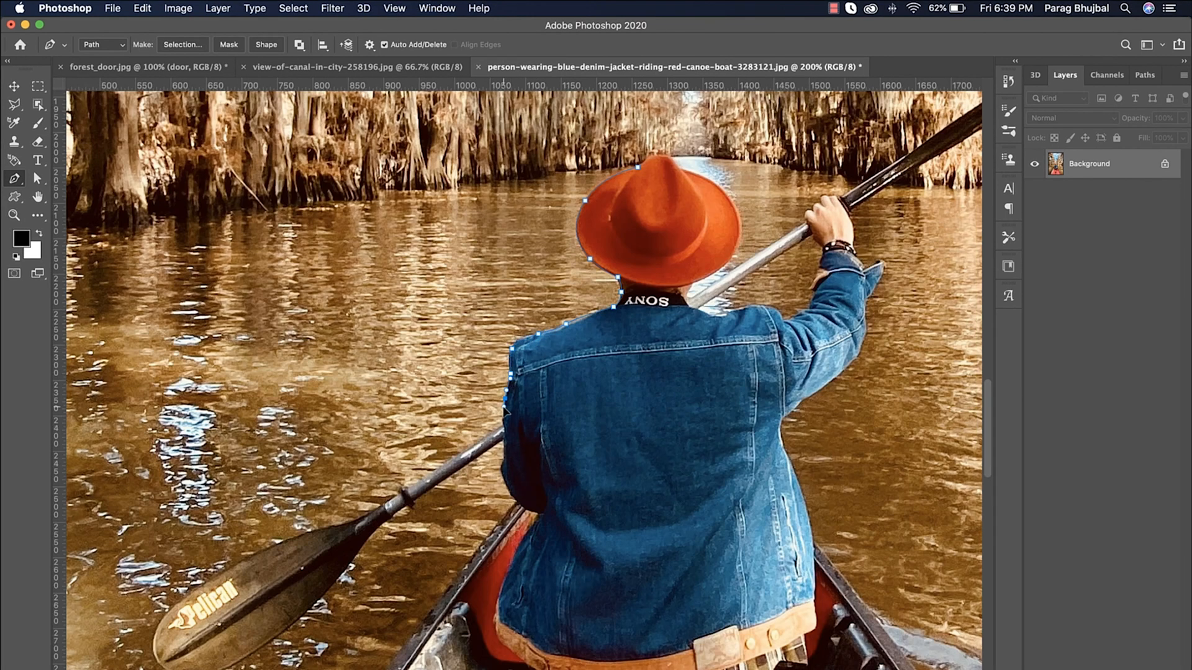
Continue the path down the left sleeve and around the lower paddle's shaft, collar and blade back to the sleeve
drag(506, 411, 610, 277)
drag(470, 382, 481, 375)
drag(396, 411, 509, 341)
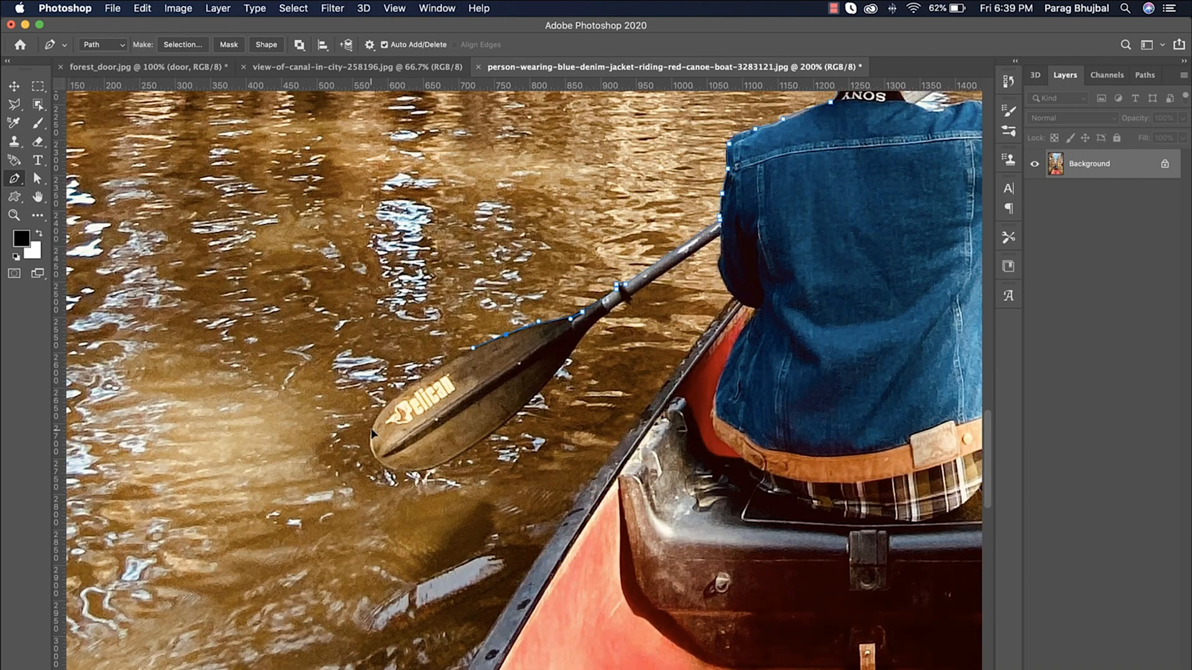
drag(584, 340, 602, 312)
alt+click(573, 350)
click(623, 301)
click(631, 302)
click(630, 297)
drag(727, 234, 618, 307)
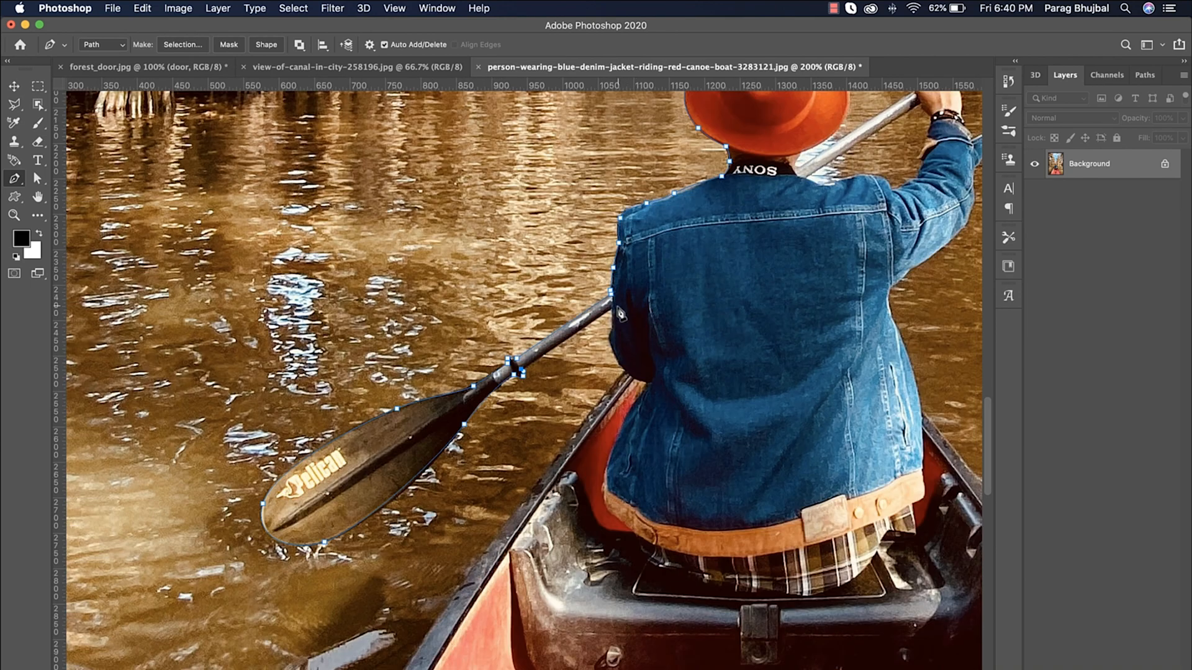
Continue the path along the left sleeve's lower edge, down the canoe's left rim and across the bottom of the image
drag(646, 391, 751, 99)
drag(522, 365, 473, 427)
drag(507, 483, 673, 201)
drag(463, 477, 423, 553)
drag(488, 574, 488, 279)
drag(931, 546, 310, 546)
click(535, 582)
Trace the path up the canoe's right rim and along the right side of the jacket
drag(375, 234, 339, 168)
drag(338, 169, 593, 549)
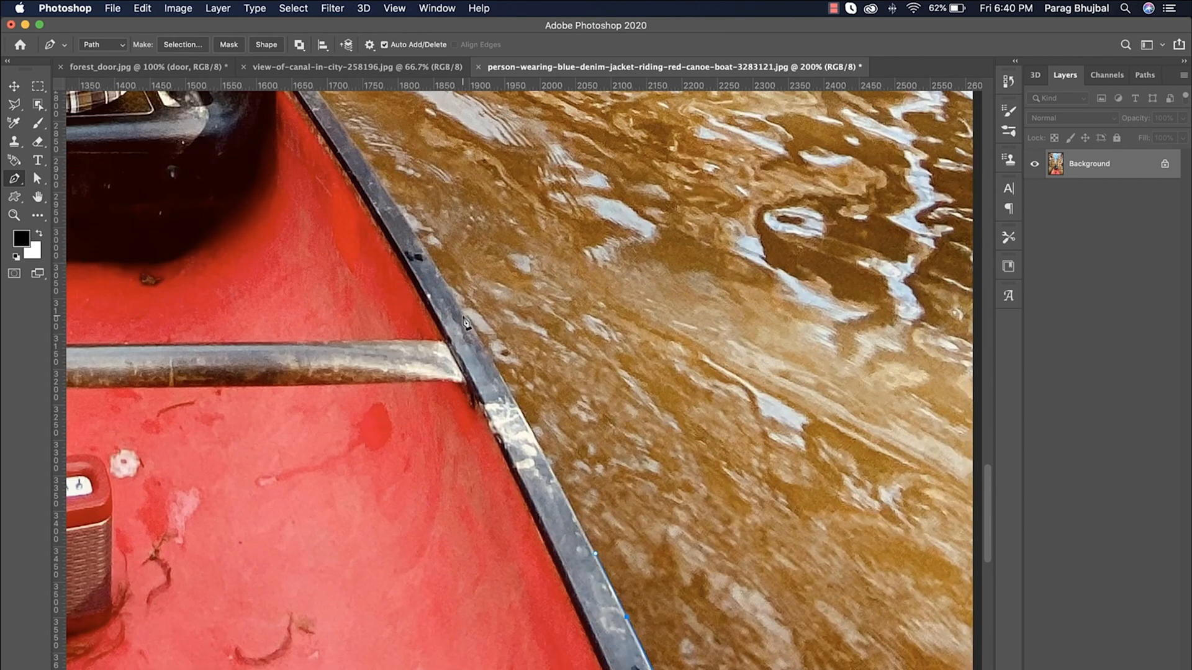
drag(466, 307, 415, 225)
drag(415, 225, 542, 479)
drag(324, 183, 427, 375)
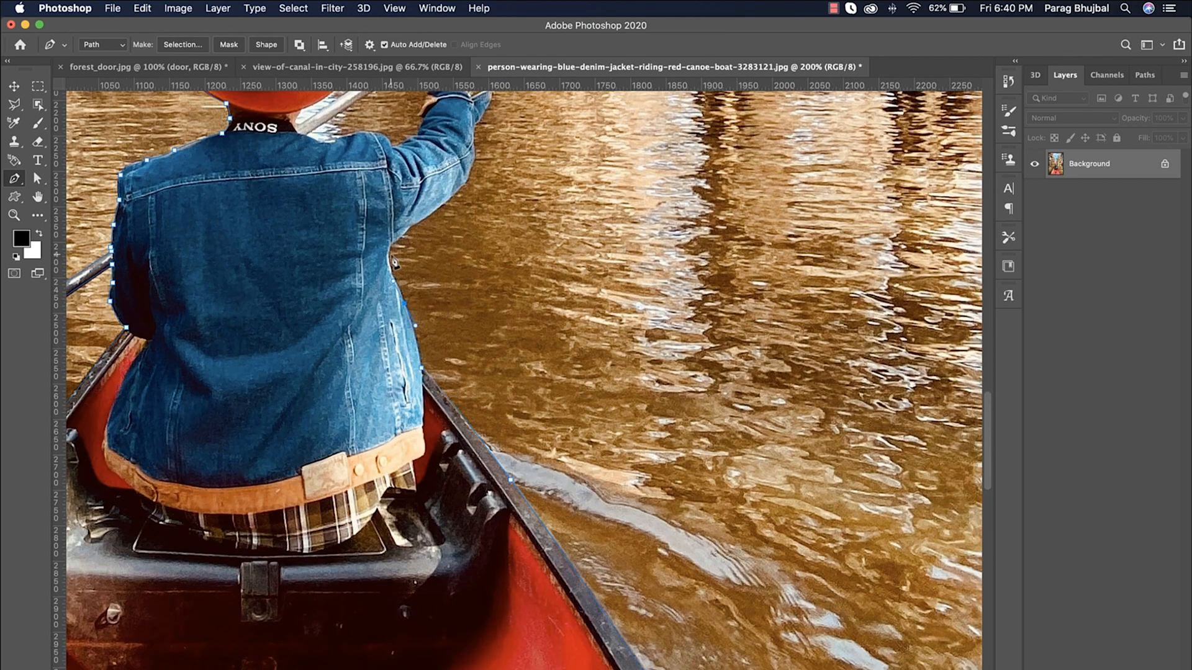
Continue the path along the underside of the raised right sleeve, around the cuff and up the wrist to the paddle
click(391, 246)
click(408, 228)
drag(434, 222, 416, 420)
drag(430, 399, 444, 388)
key(super+plus)
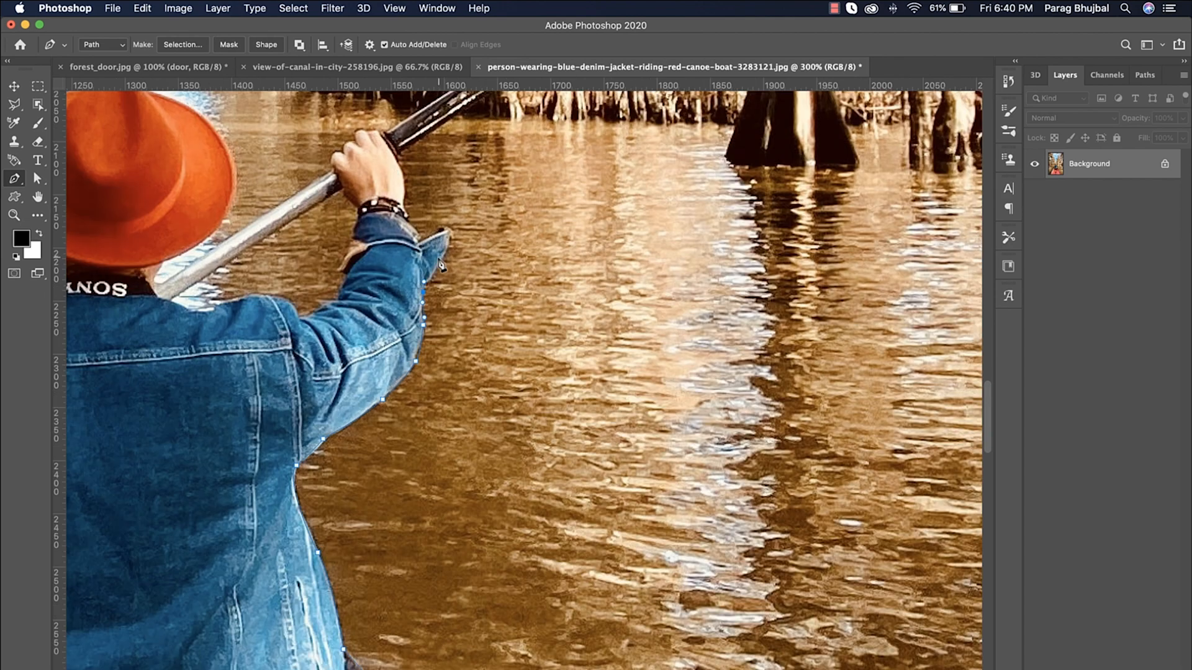
drag(444, 236, 505, 382)
click(465, 309)
drag(466, 310, 382, 509)
click(382, 499)
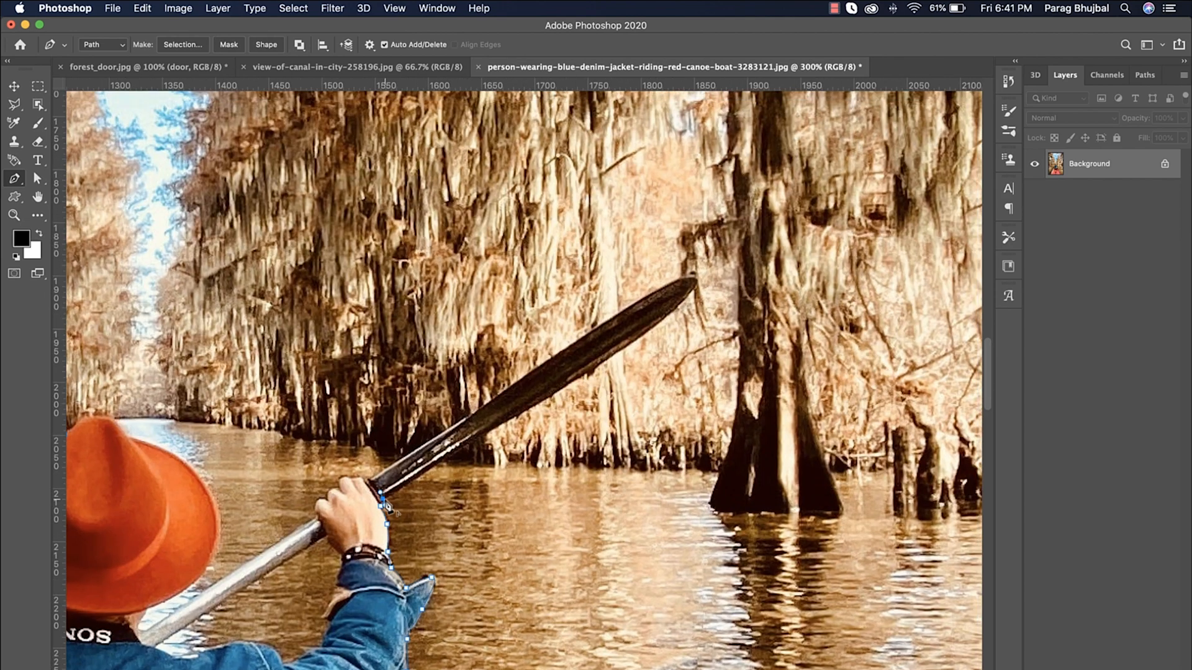
Trace the upper paddle blade, the hand, shaft and neck, and close the path around the hat's right brim
drag(502, 422, 523, 410)
drag(629, 344, 667, 319)
drag(696, 277, 684, 274)
drag(558, 354, 501, 395)
drag(380, 478, 751, 346)
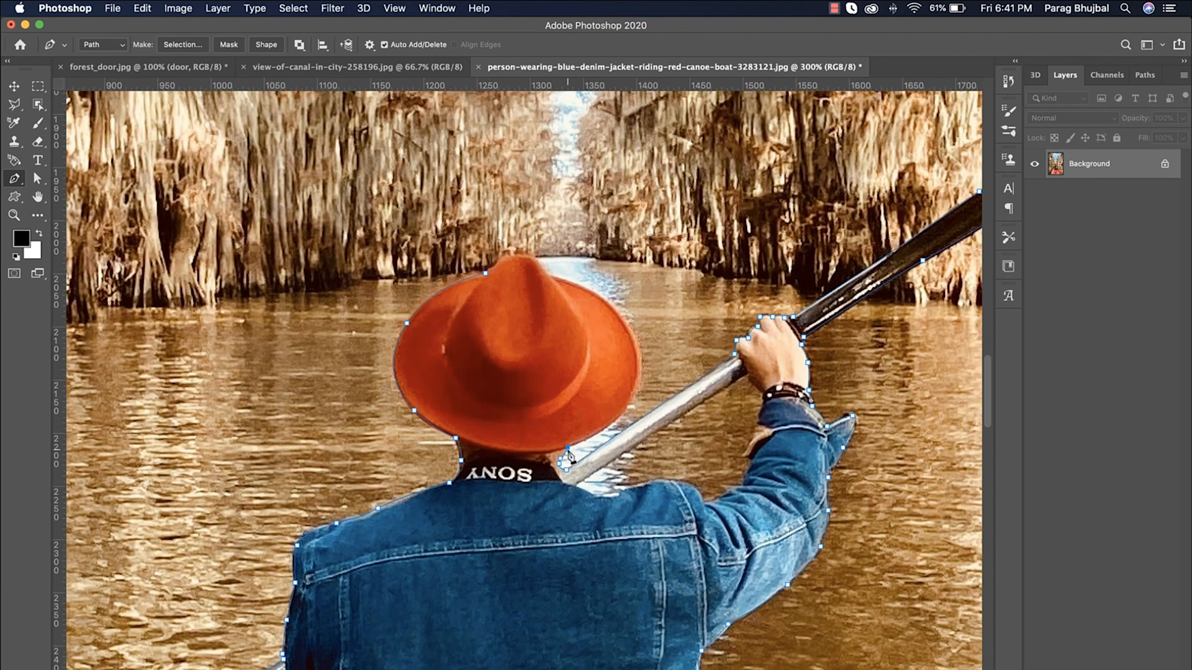
drag(547, 274, 483, 262)
alt+click(546, 273)
drag(758, 387, 641, 319)
Draw a second path around the water gap enclosed by the paddle shaft, right shoulder and raised arm
click(458, 417)
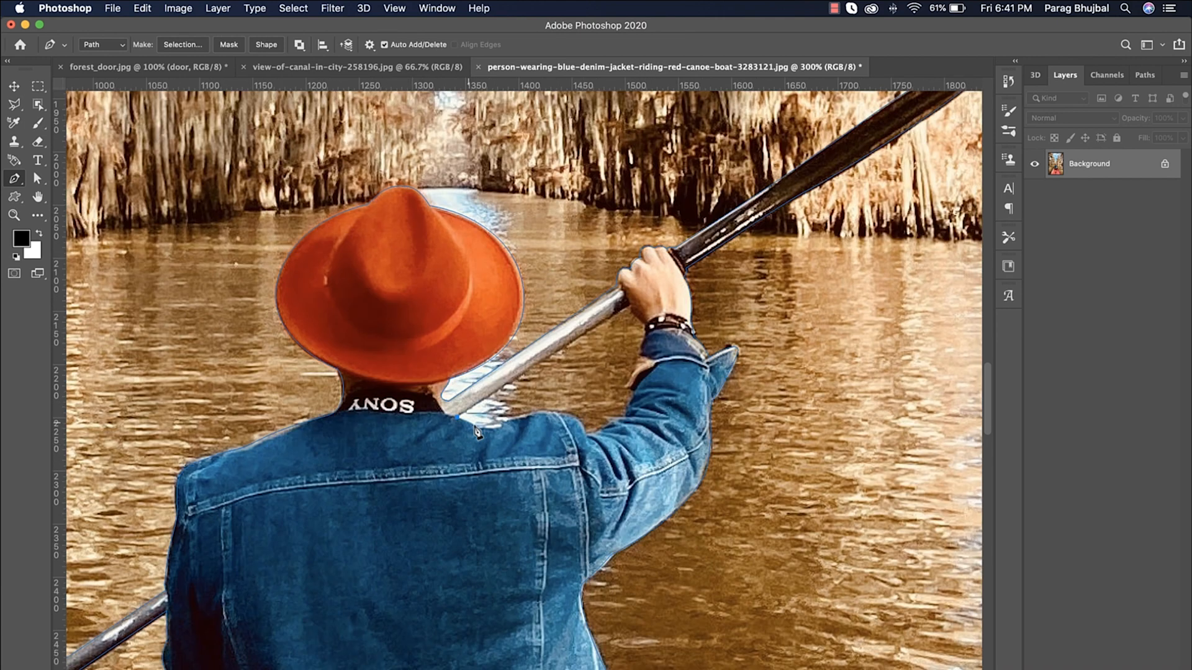
click(477, 427)
drag(515, 420, 528, 413)
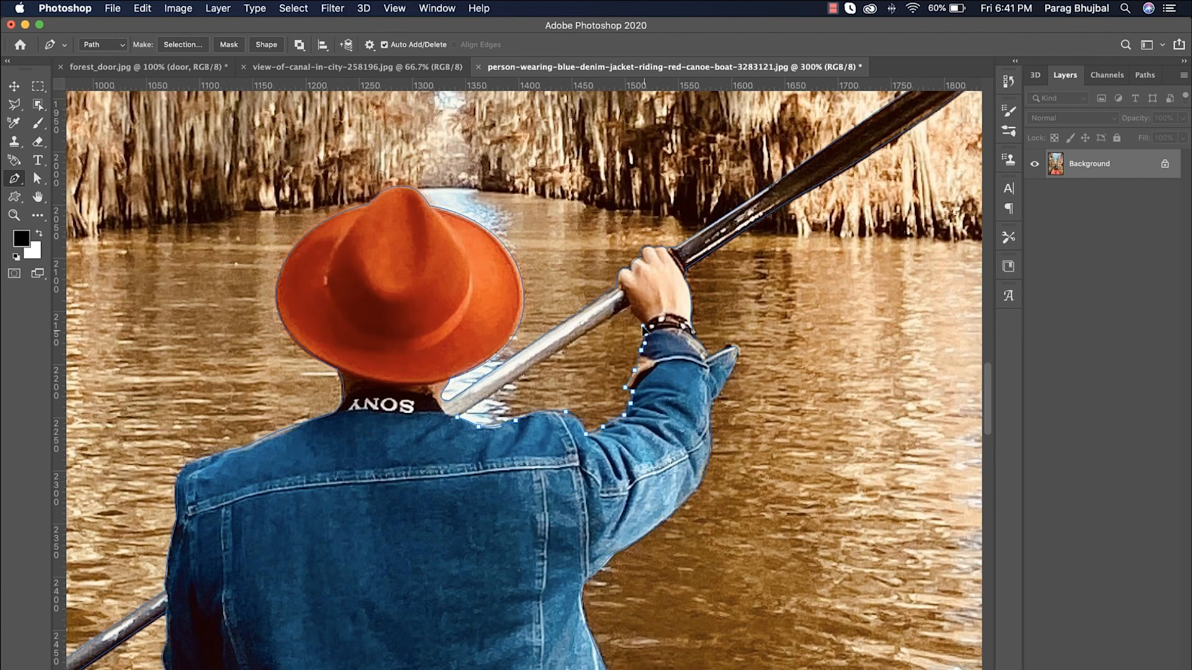
Create a vector mask from the current path to cut the paddler and canoe out of the background
key(super+minus)
key(super+minus)
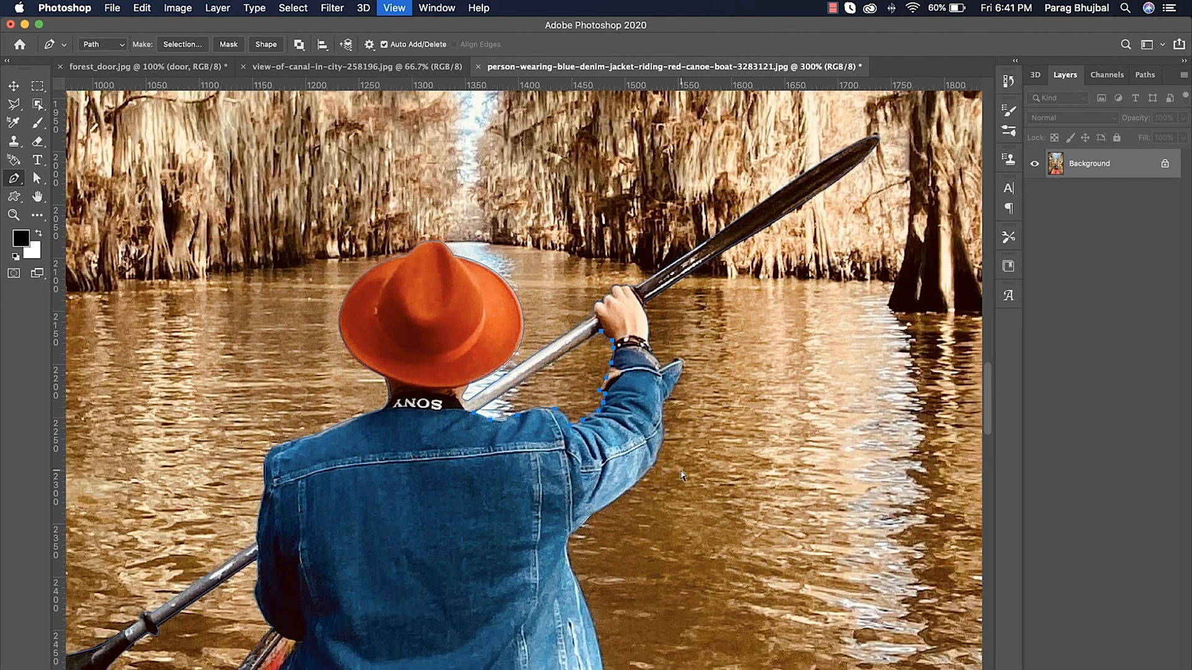
key(super+minus)
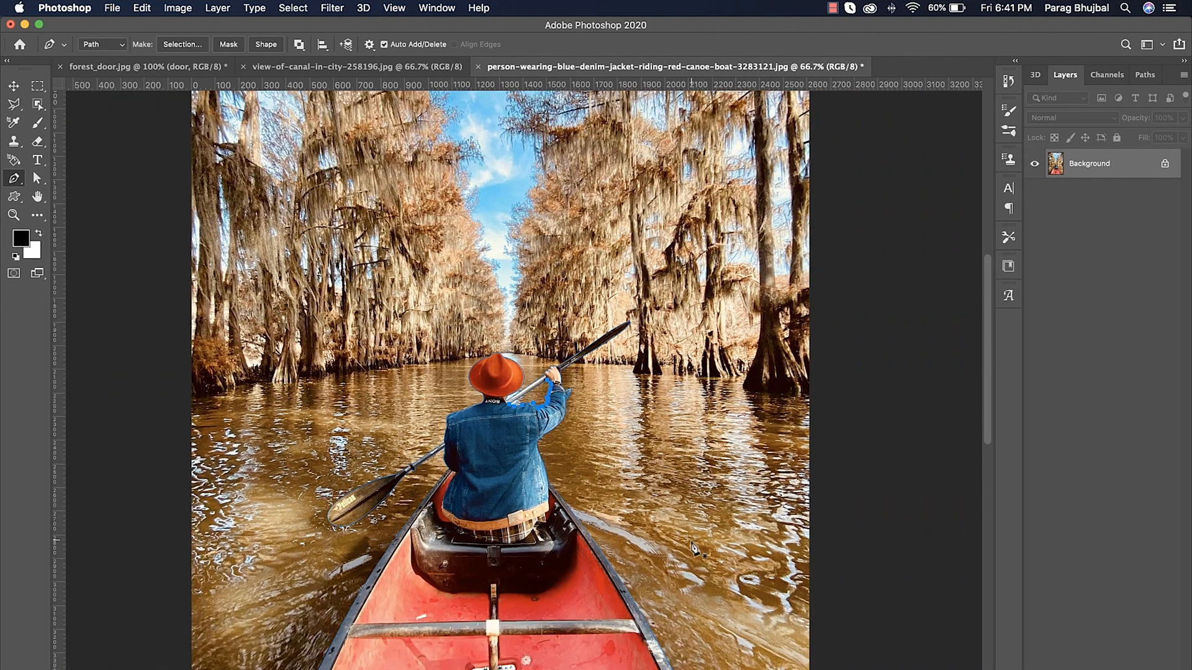
drag(681, 554, 707, 498)
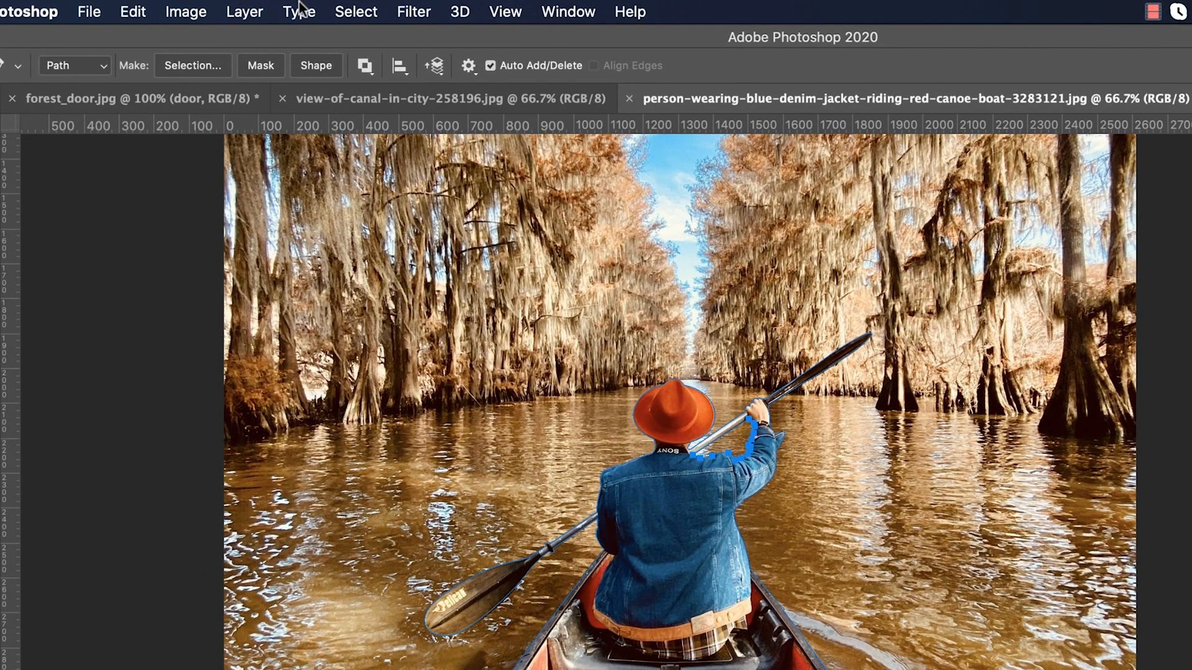
click(244, 12)
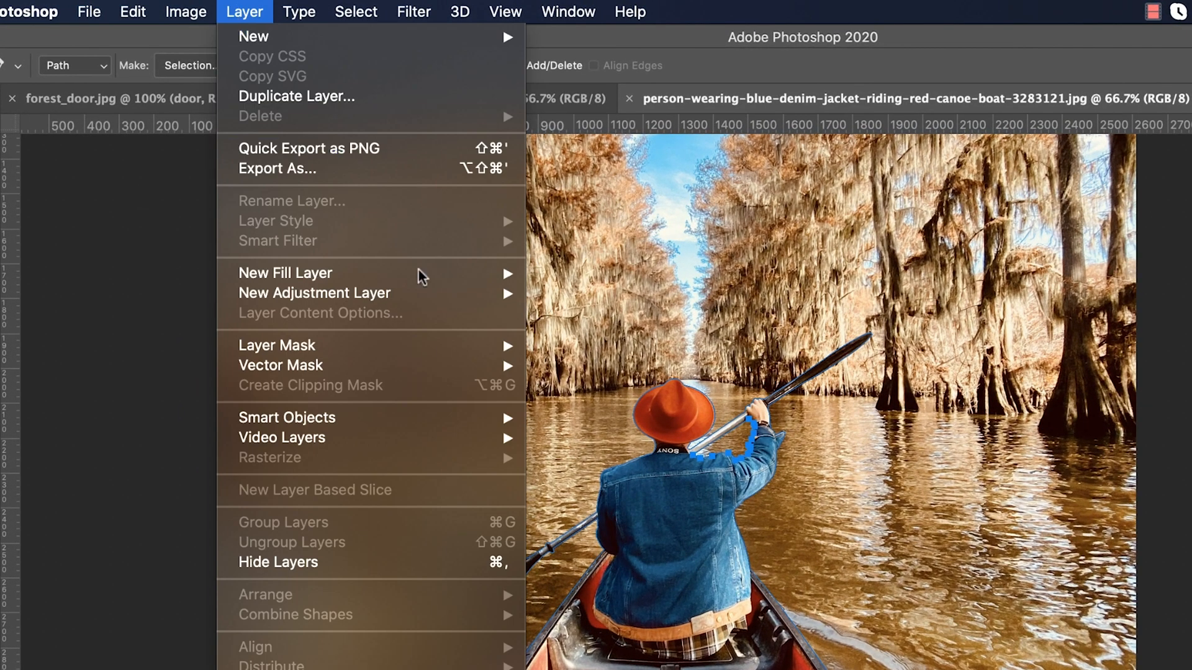
mouse_move(458, 376)
click(613, 405)
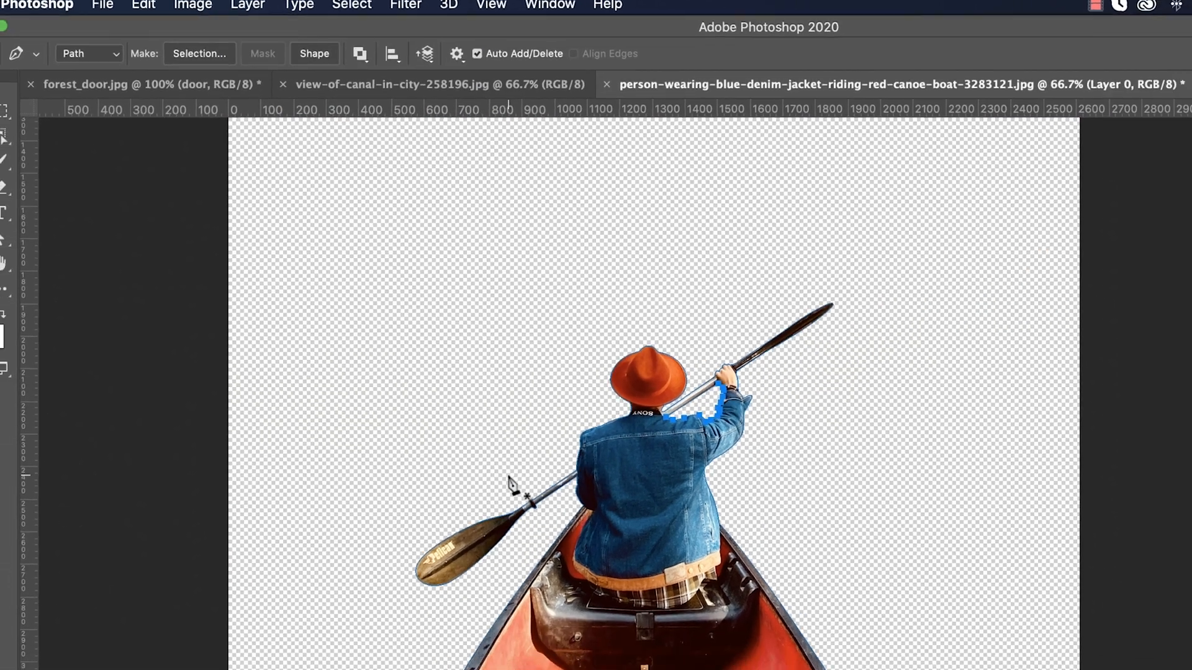
Refine the vector path along the lower paddle blade's underside by adjusting its anchor points and curve handles with Path Selection tools
key(super+plus)
key(super+plus)
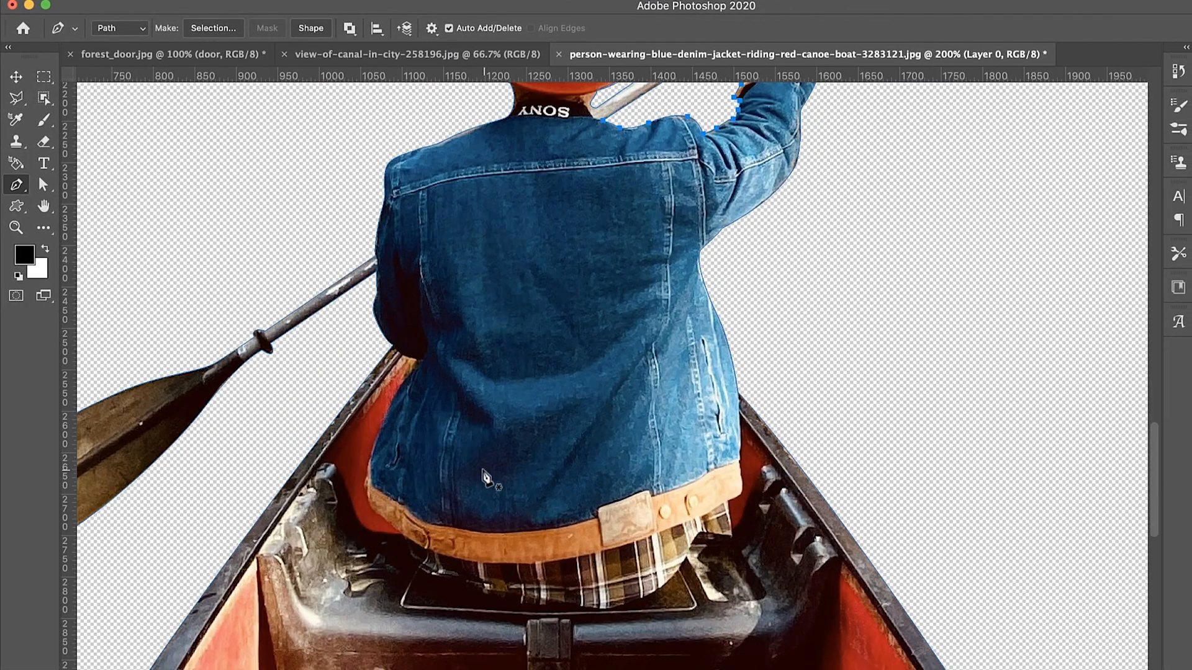
drag(486, 478, 686, 418)
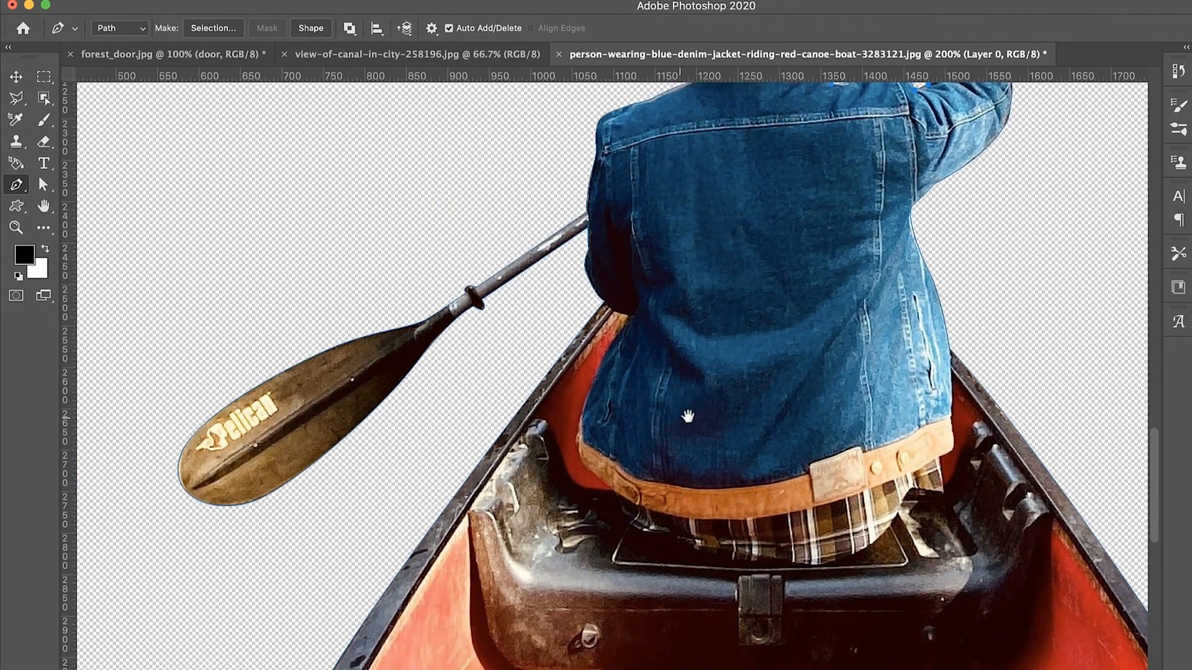
click(44, 184)
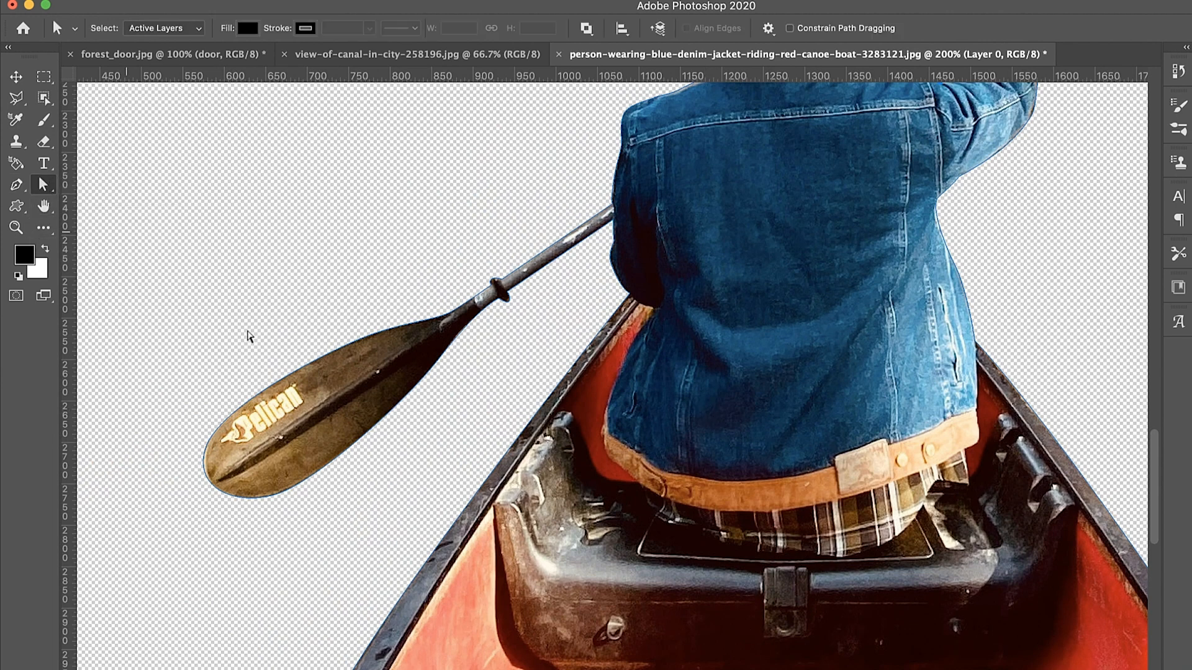
click(351, 450)
drag(317, 484, 360, 462)
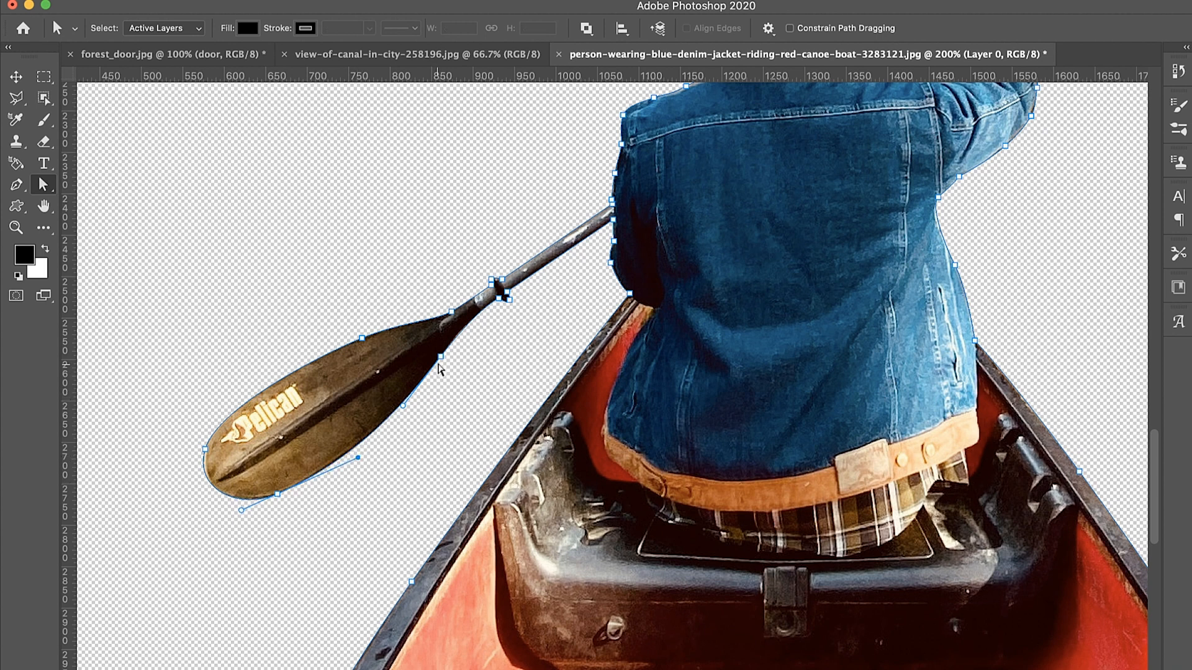
click(439, 359)
drag(438, 362, 438, 361)
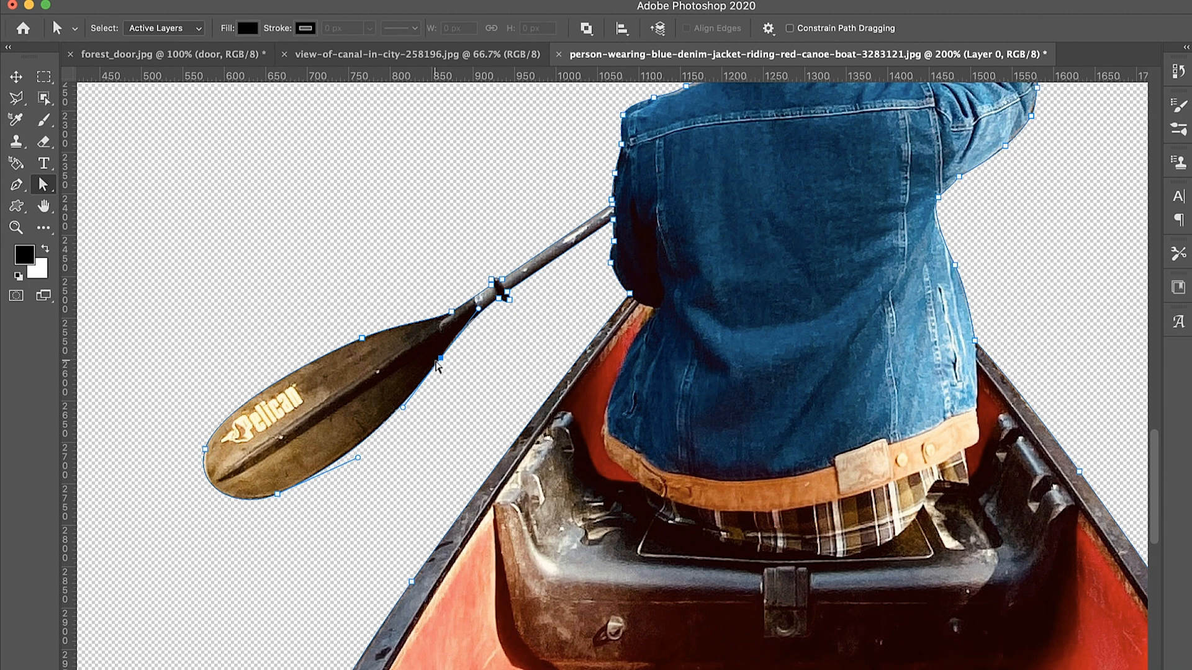
Deselect the path, fit the whole image in view and select Layer 0 with the Move tool active
key(super+minus)
key(super+minus)
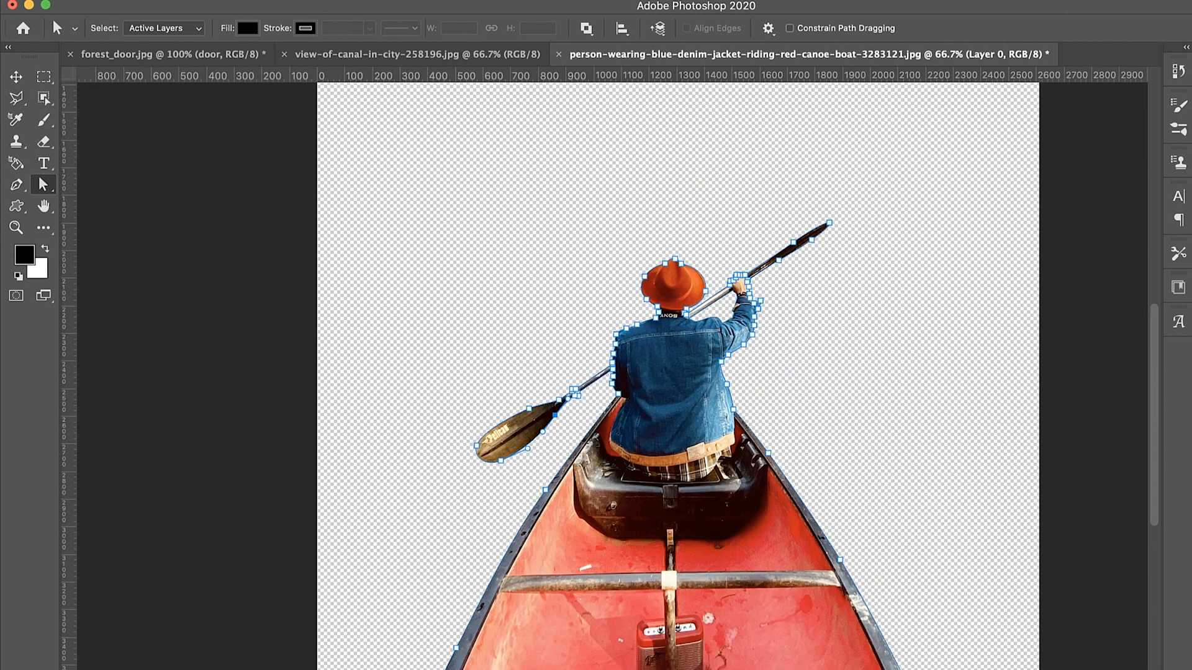
key(super+0)
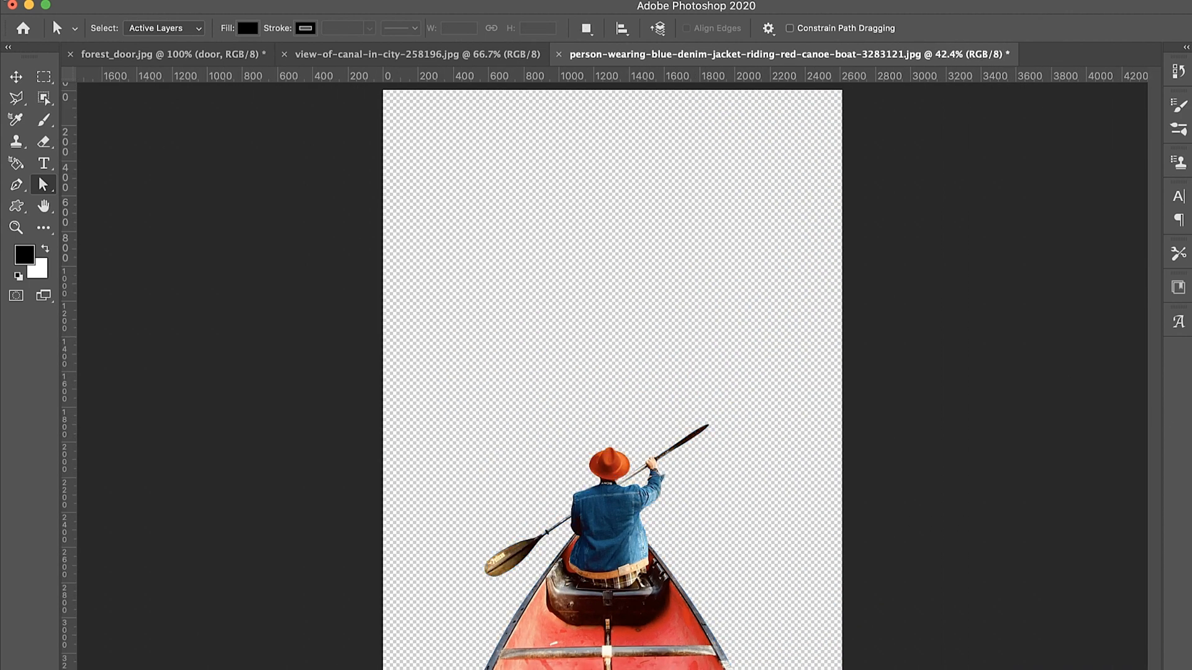
key(v)
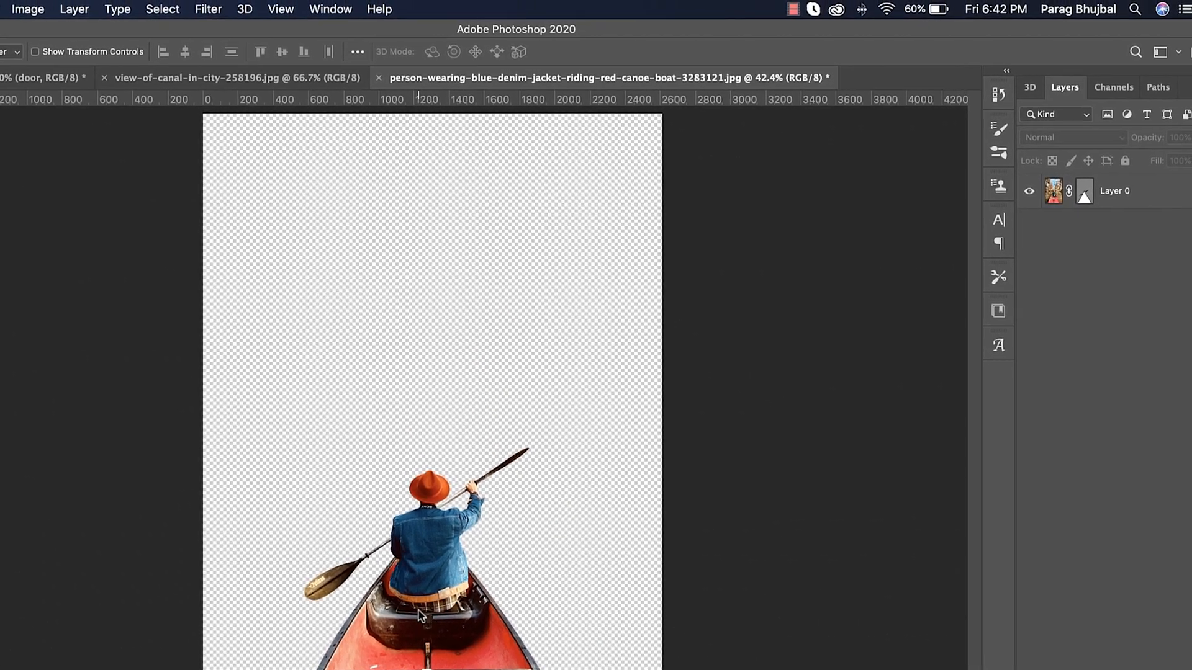
click(419, 615)
click(633, 301)
click(1128, 208)
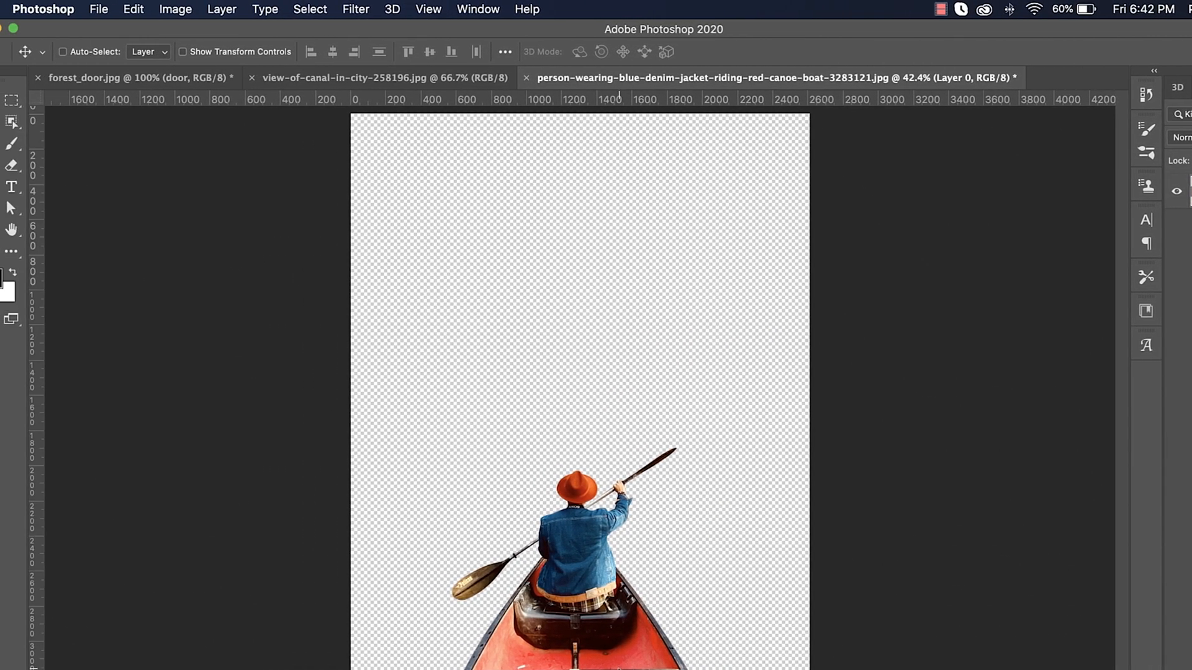
Bring the masked paddler and canoe from the canoe photo into forest_door.jpg and place them in front of the archway
drag(445, 624, 567, 591)
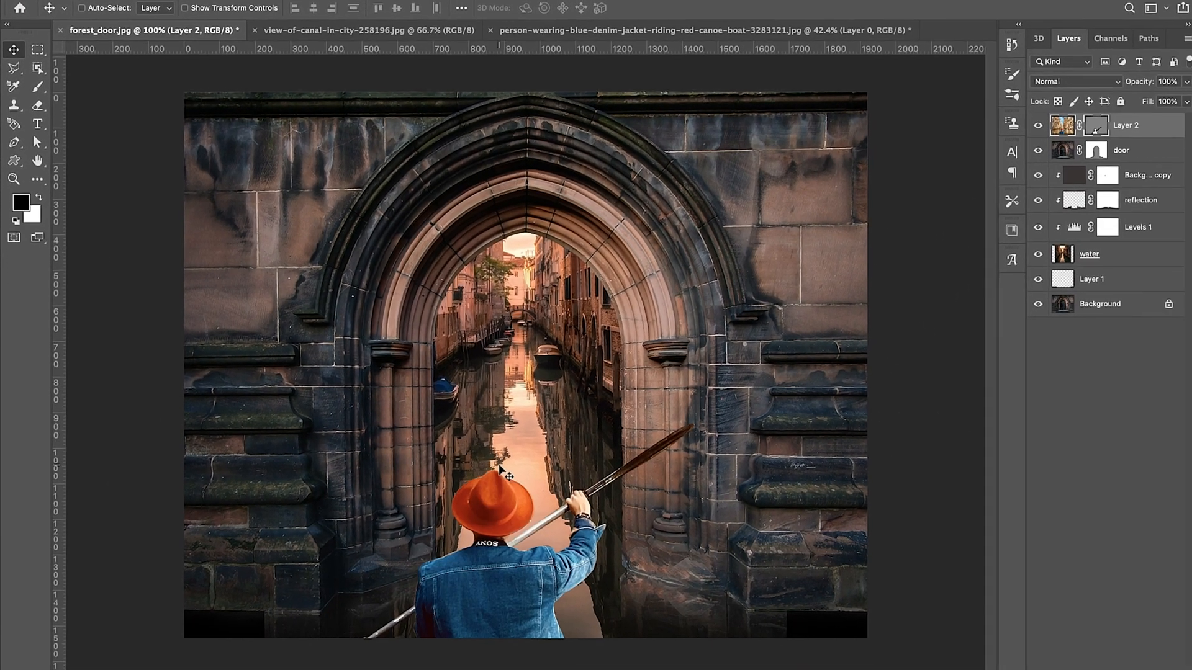
drag(501, 470, 528, 437)
Scale the paddler and canoe down proportionally and position them centred in the archway, with the canoe running off the canvas's lower edge
key(ctrl+t)
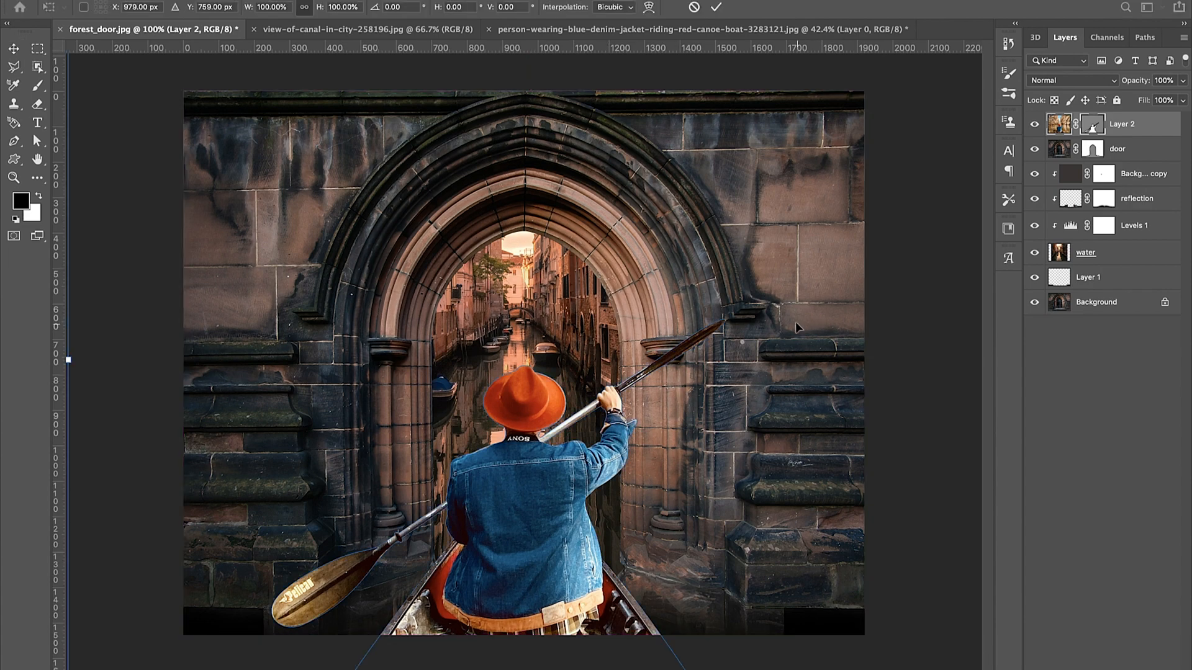
key(ctrl+minus)
key(ctrl+minus)
key(ctrl+minus)
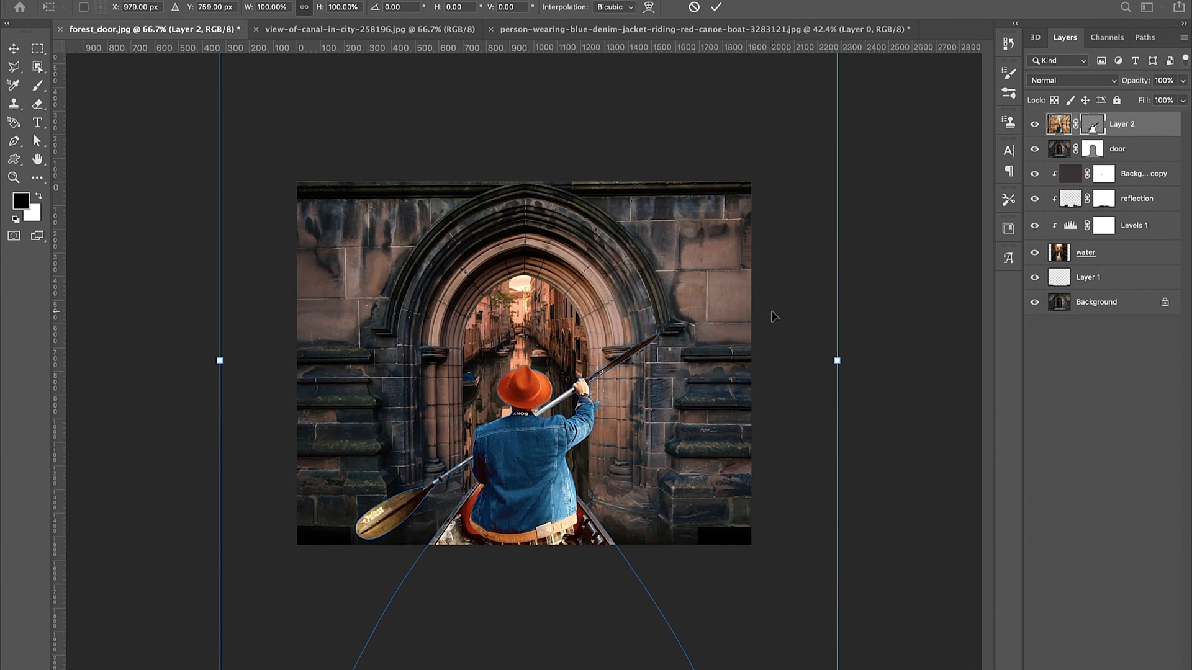
drag(680, 123, 614, 226)
key(ctrl+plus)
key(ctrl+plus)
drag(544, 446, 542, 479)
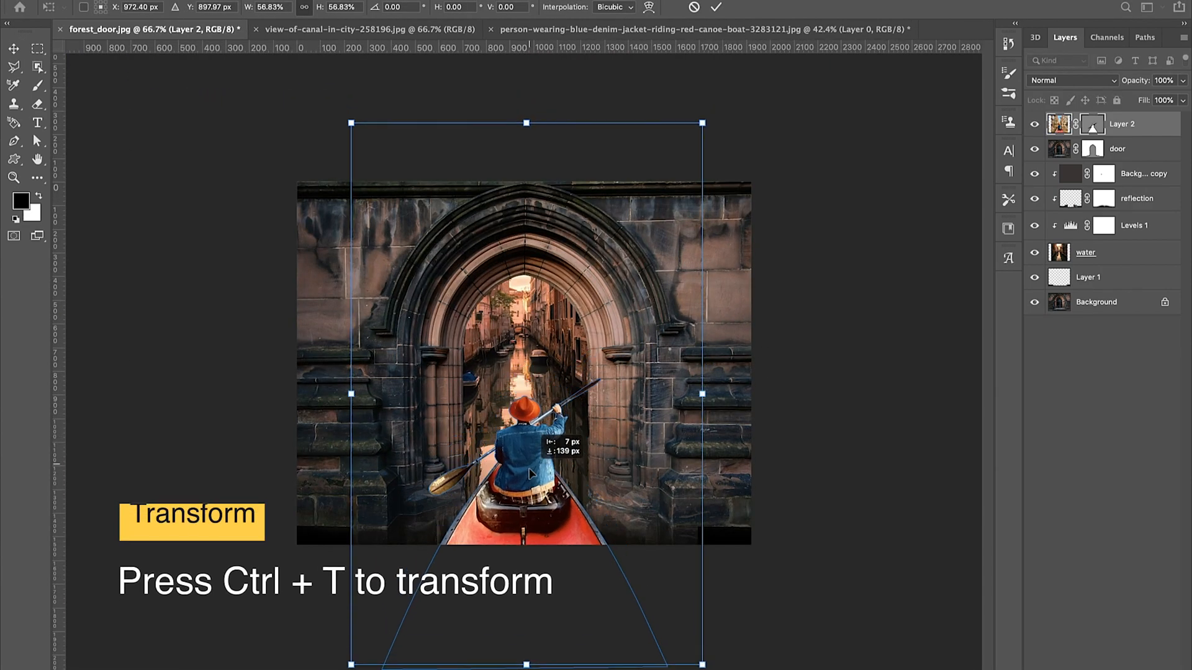
drag(703, 123, 660, 187)
drag(488, 490, 489, 514)
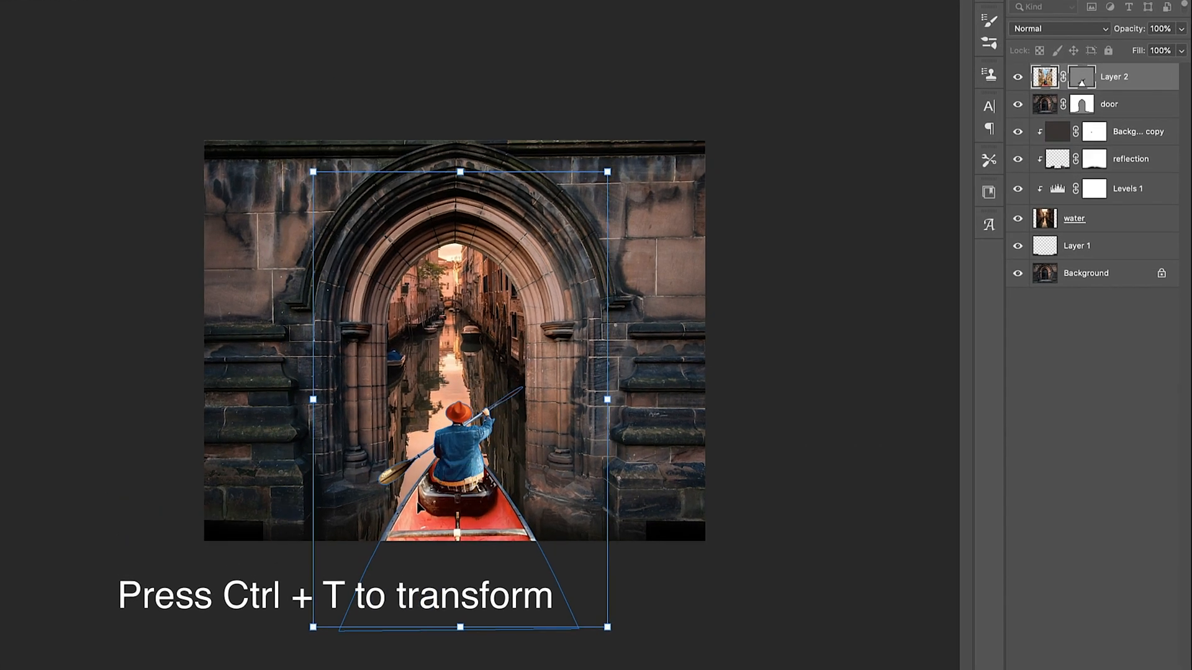
key(ctrl+plus)
key(Return)
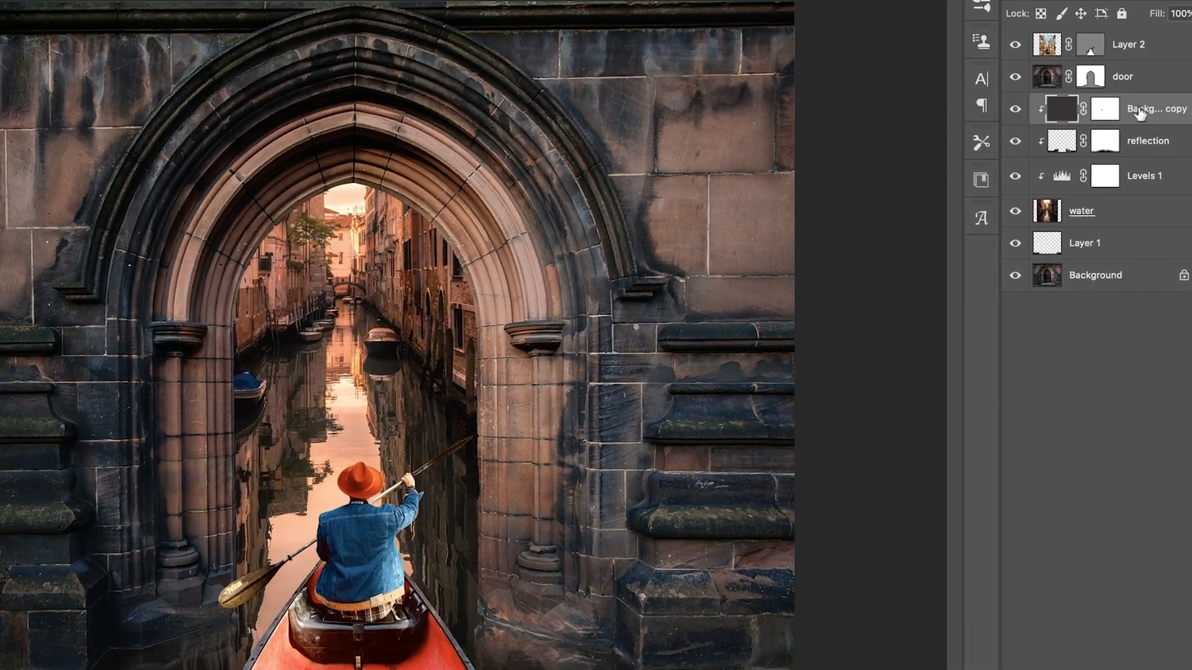
Duplicate the Background copy colour layer and move the duplicate above Layer 2 in the layer stack
click(1125, 135)
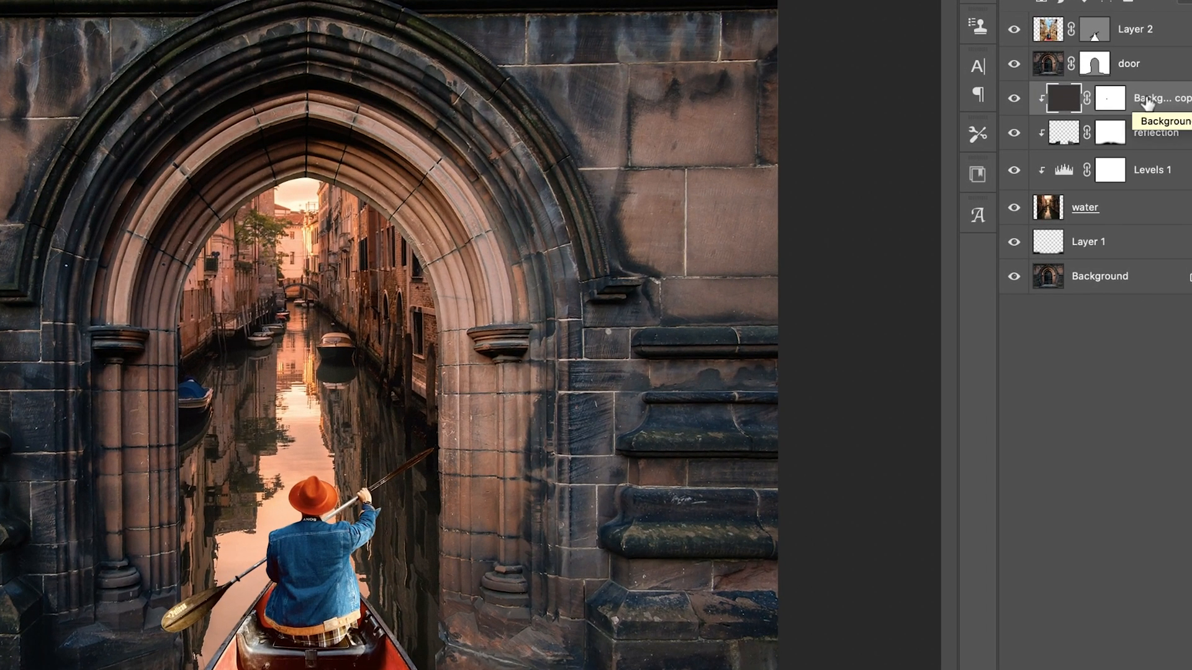
key(ctrl+j)
drag(1173, 96, 1163, 21)
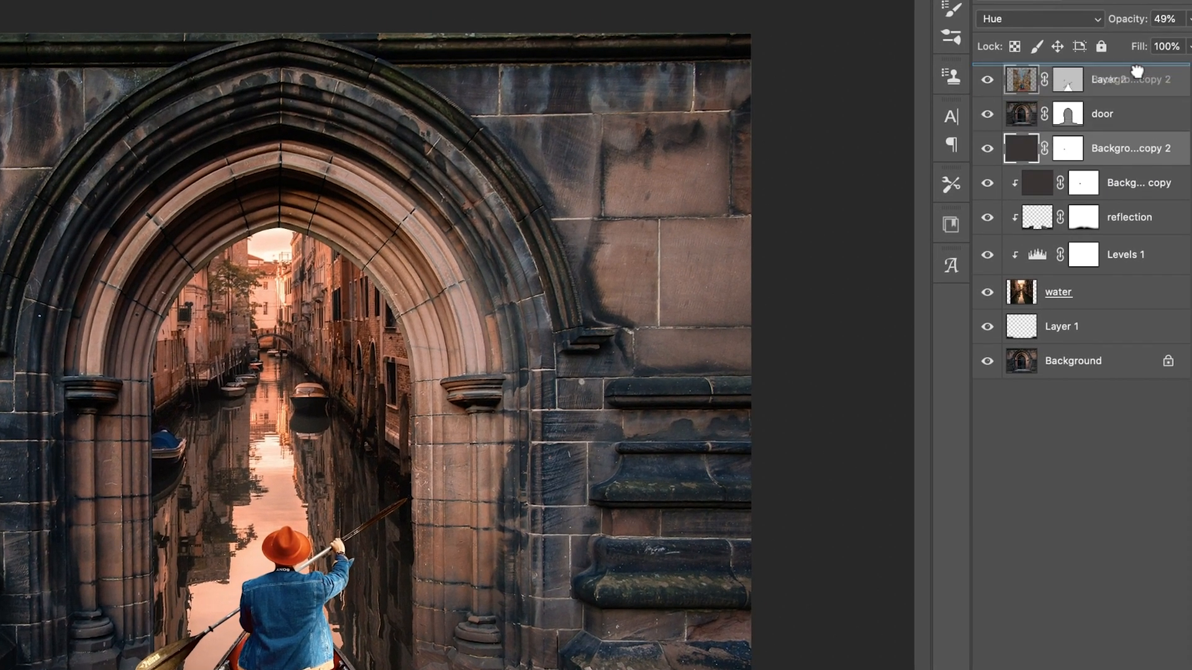
drag(1137, 72, 1139, 78)
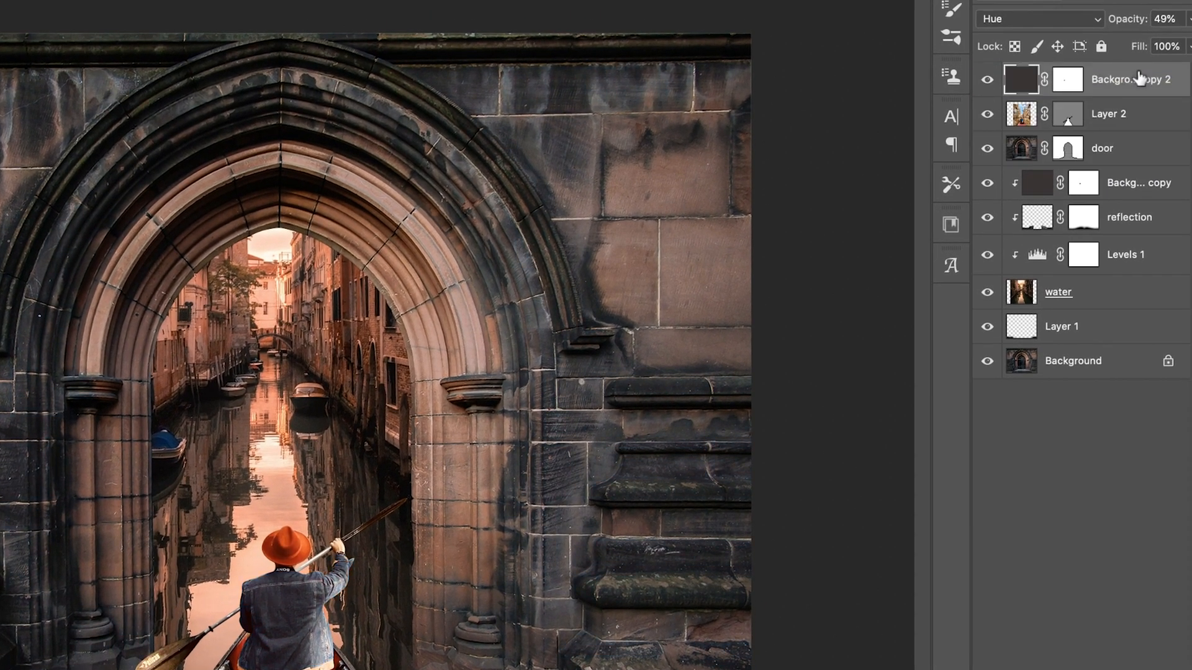
Set the duplicated colour layer's blend mode to Color, clip it to Layer 2 and set its opacity to 64%
click(1057, 20)
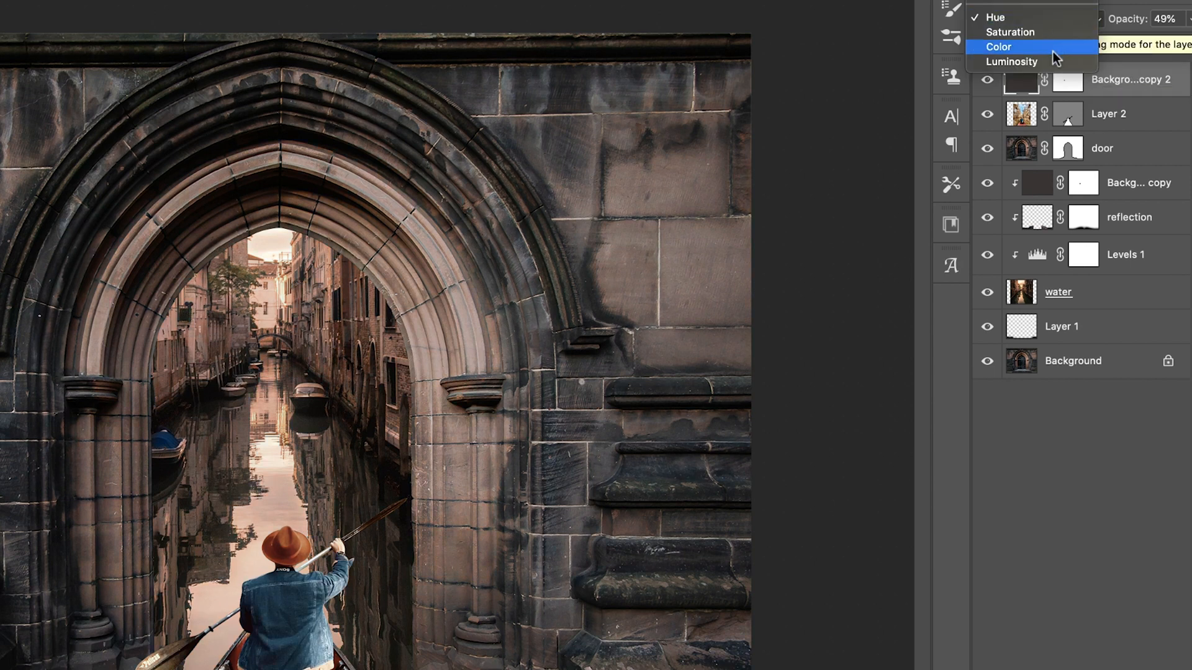
click(1053, 51)
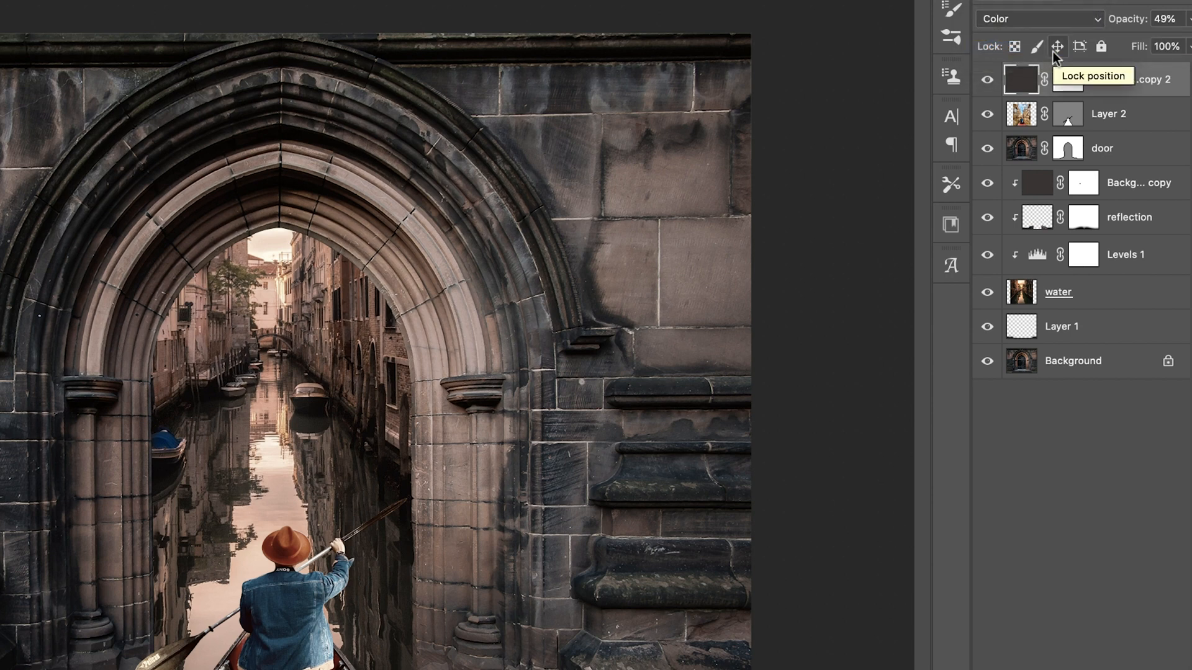
alt+click(1115, 92)
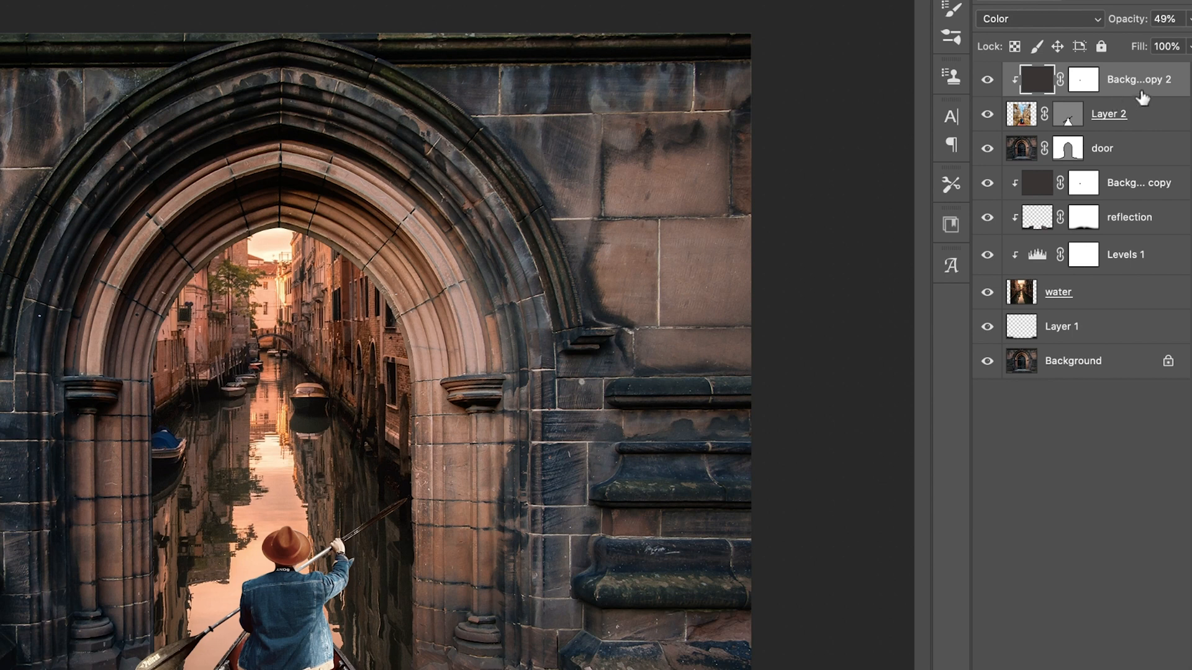
click(1188, 18)
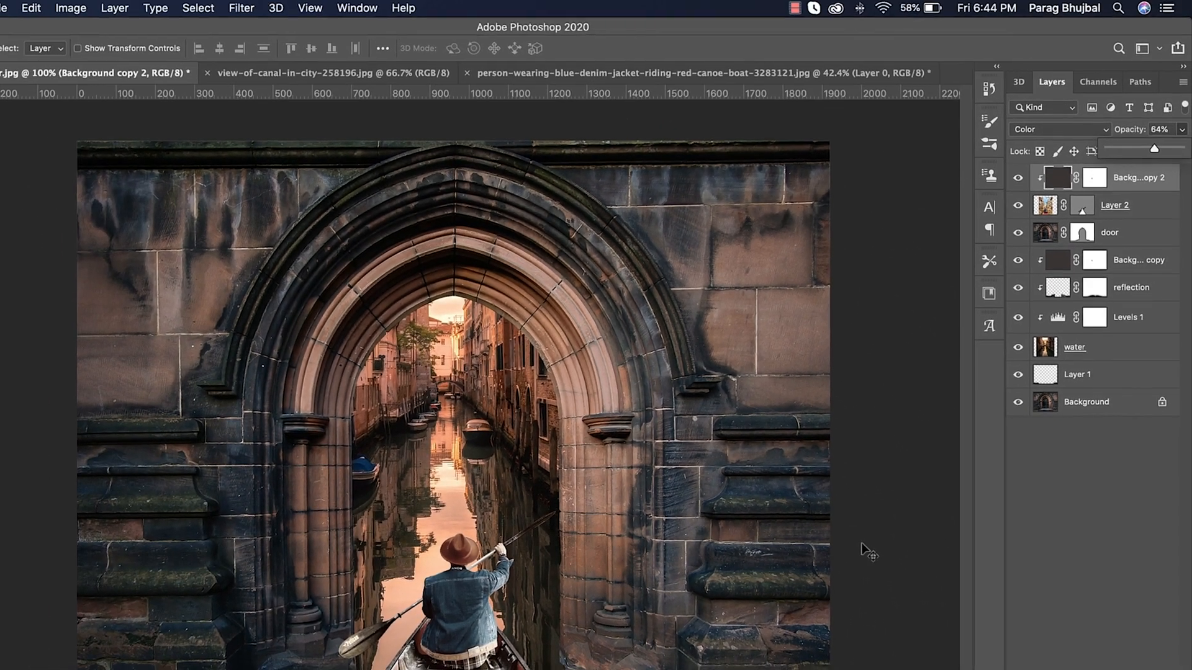
Add a Levels adjustment layer named Levels 2 above the duplicated colour layer and clip it to the paddler layer
click(110, 12)
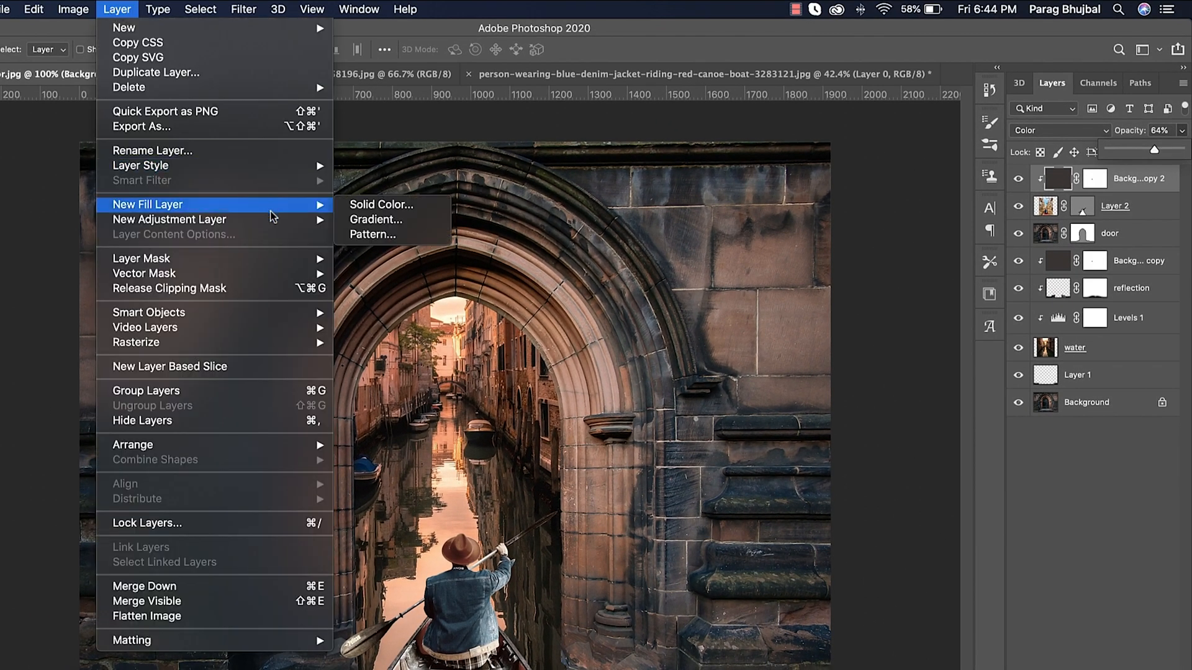
mouse_move(302, 222)
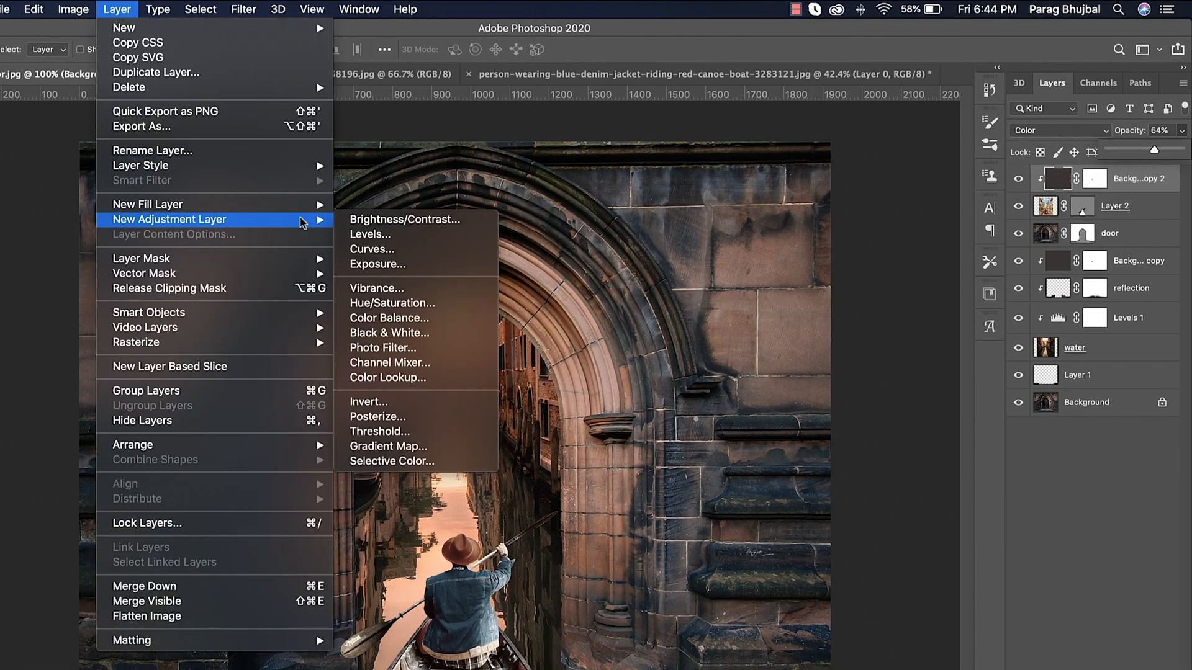
click(414, 237)
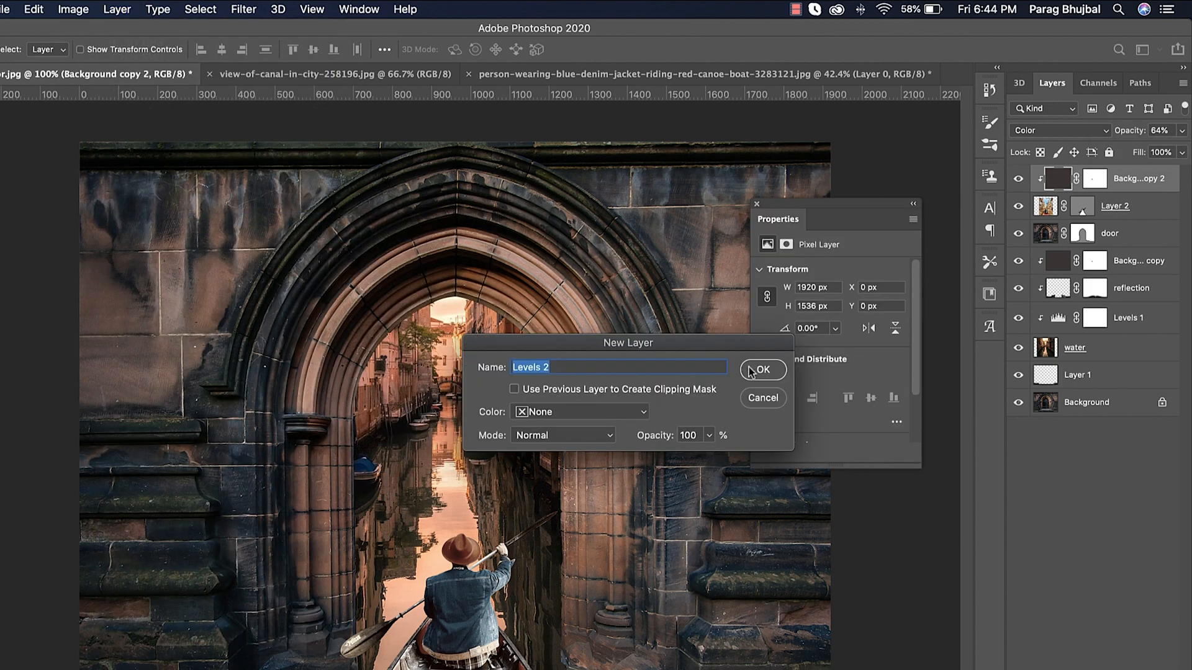
click(762, 370)
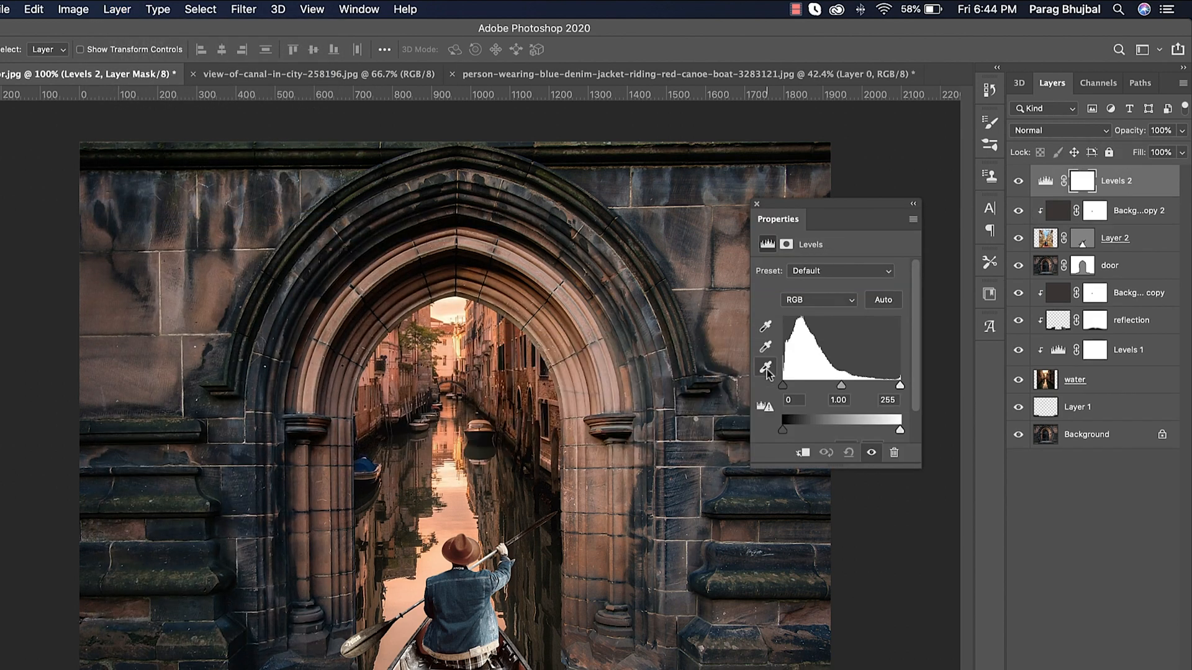
click(803, 452)
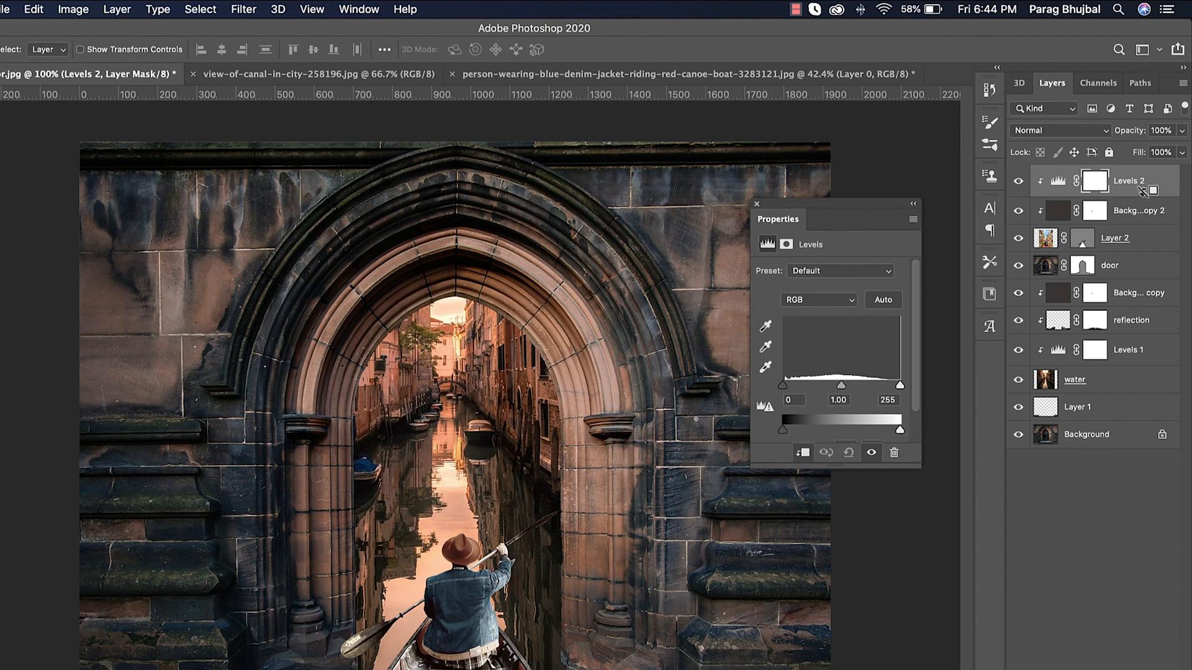
Set the black point of Levels 2 by sampling the dark stone of the arch, and close its settings
click(765, 326)
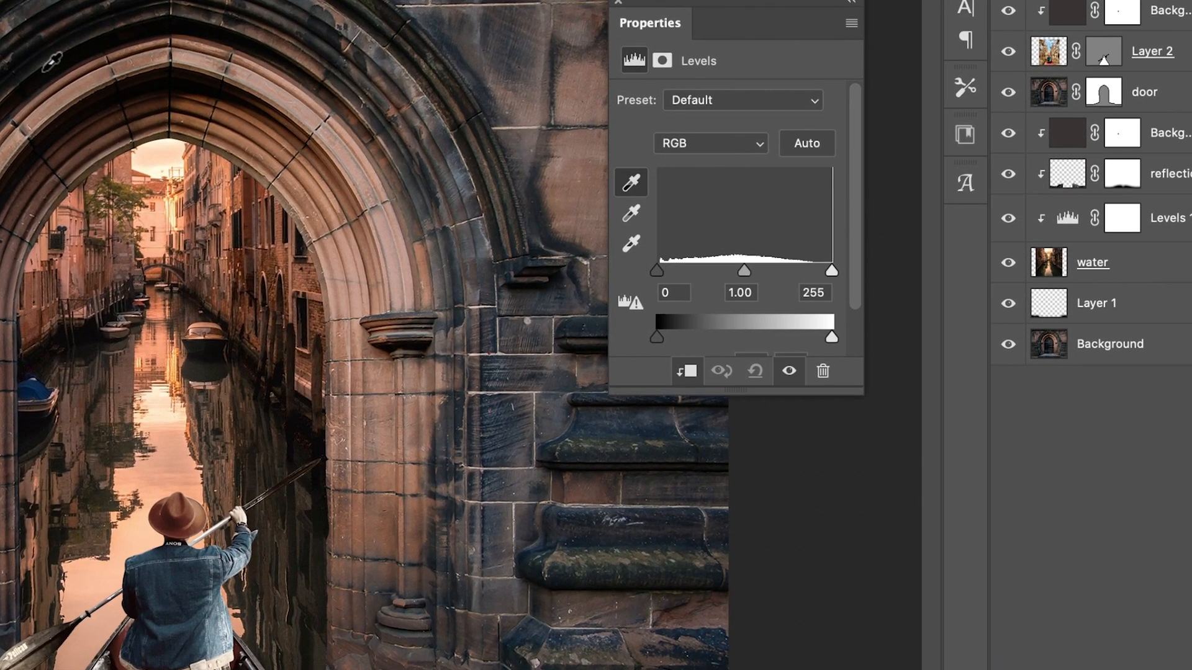
click(44, 71)
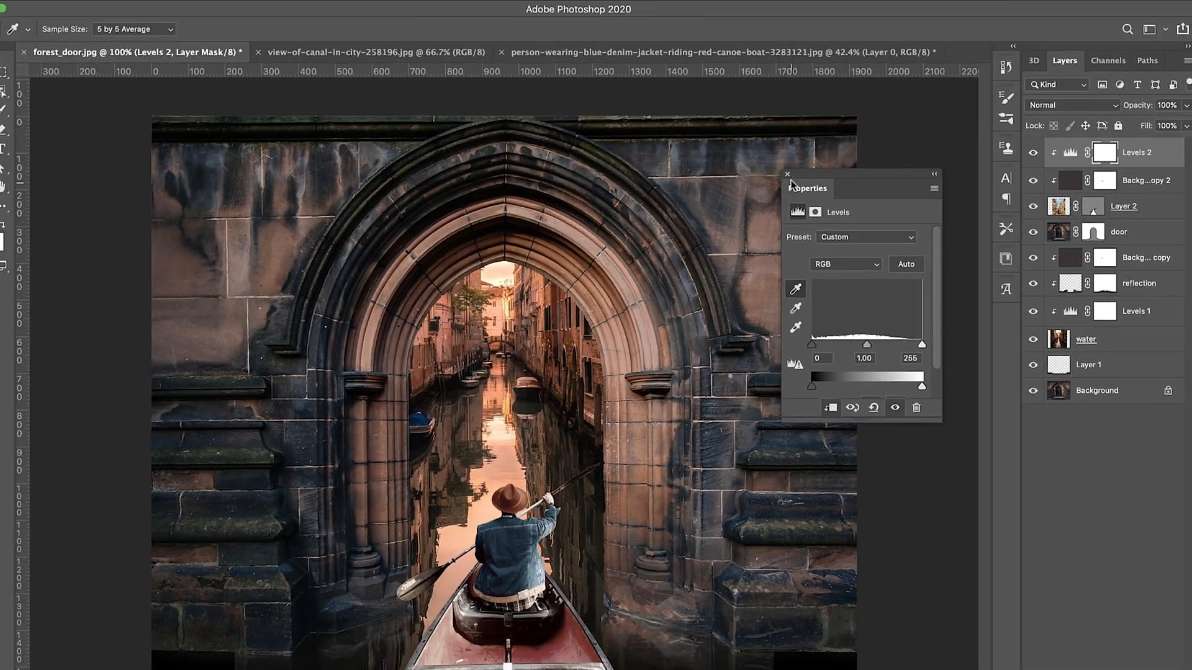
click(618, 2)
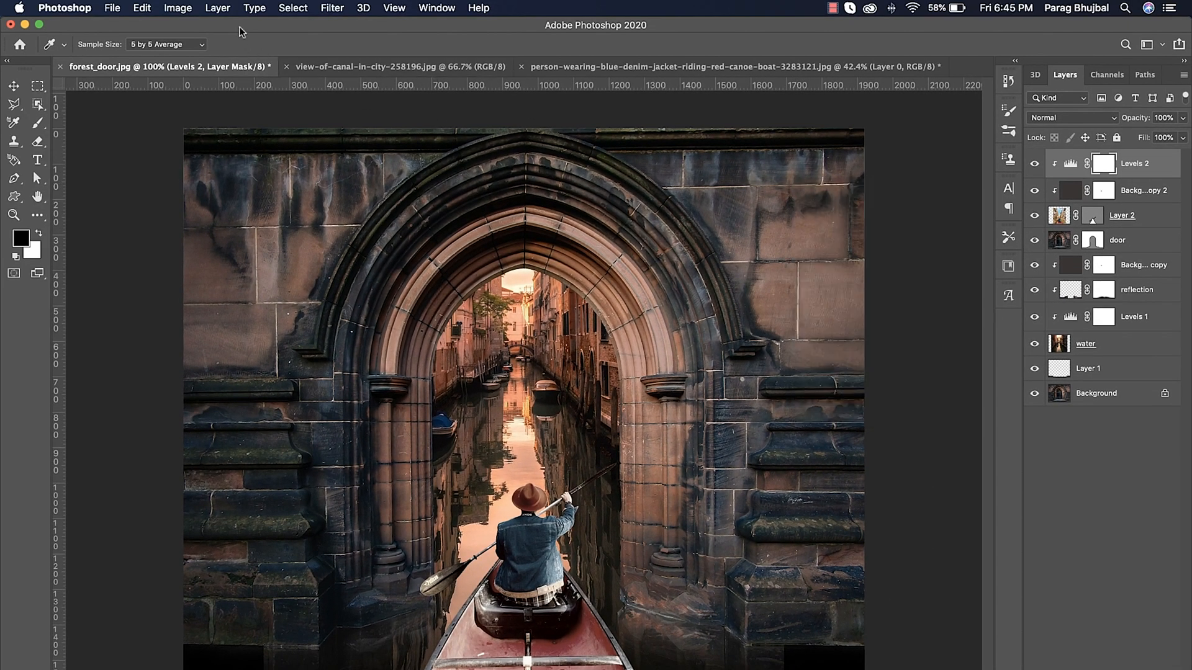
Add an unclipped Levels adjustment layer named Levels 3 over the whole image and set its white input level to 241
click(218, 7)
mouse_move(353, 202)
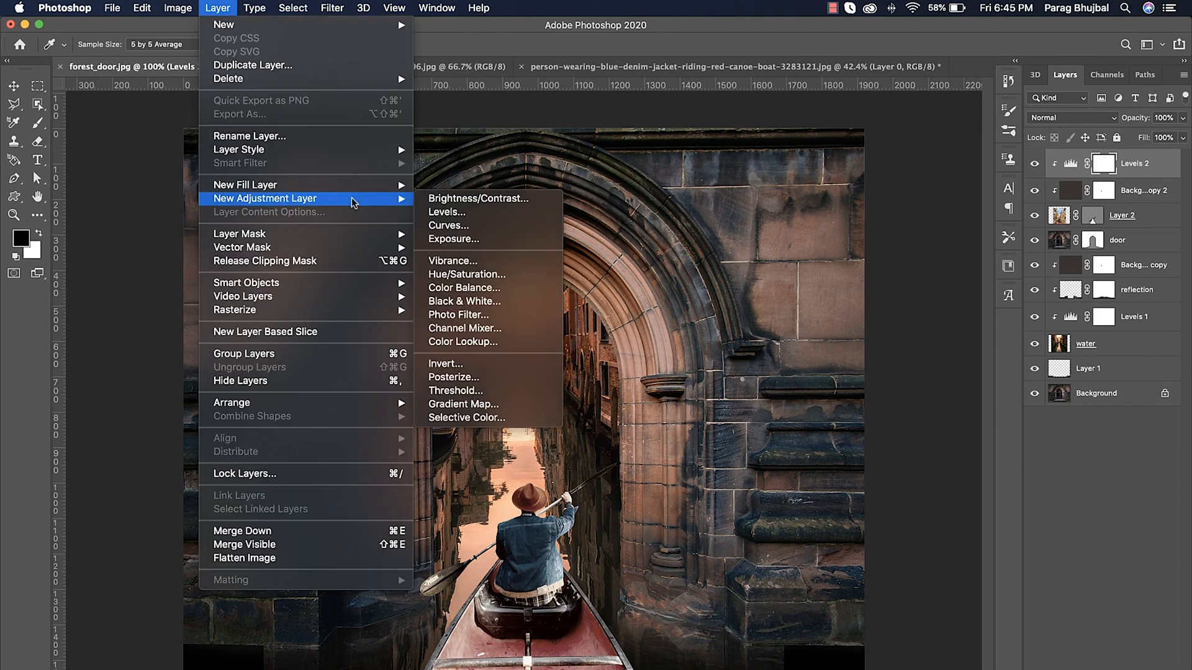
click(453, 212)
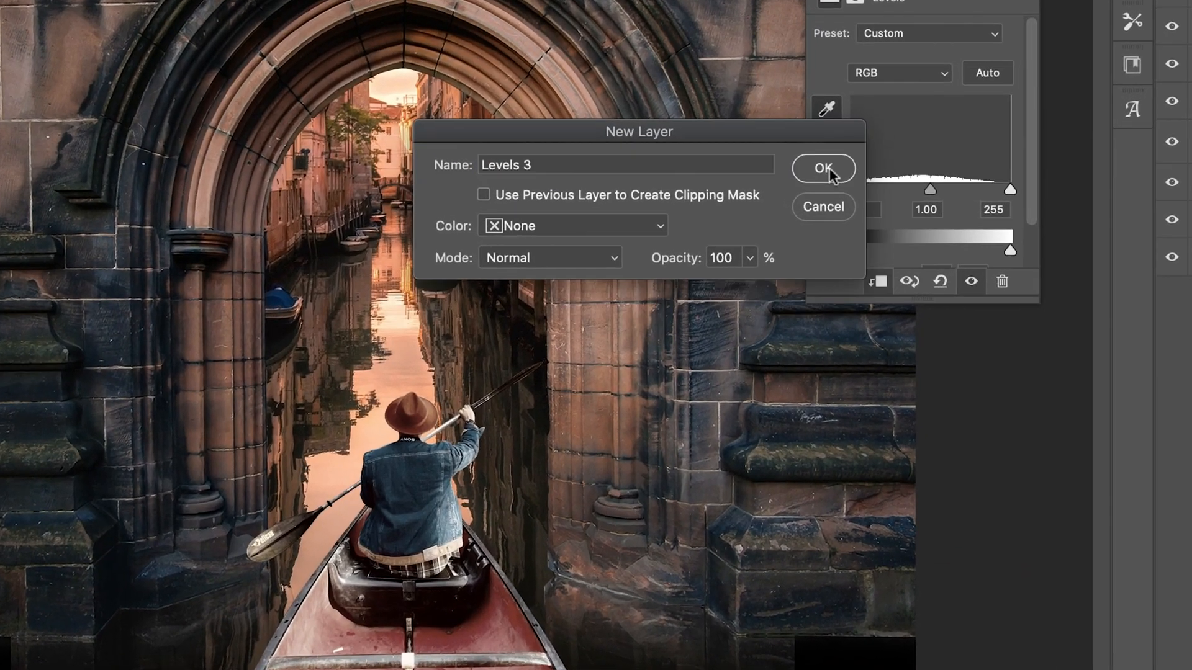
key(Return)
drag(943, 318, 937, 319)
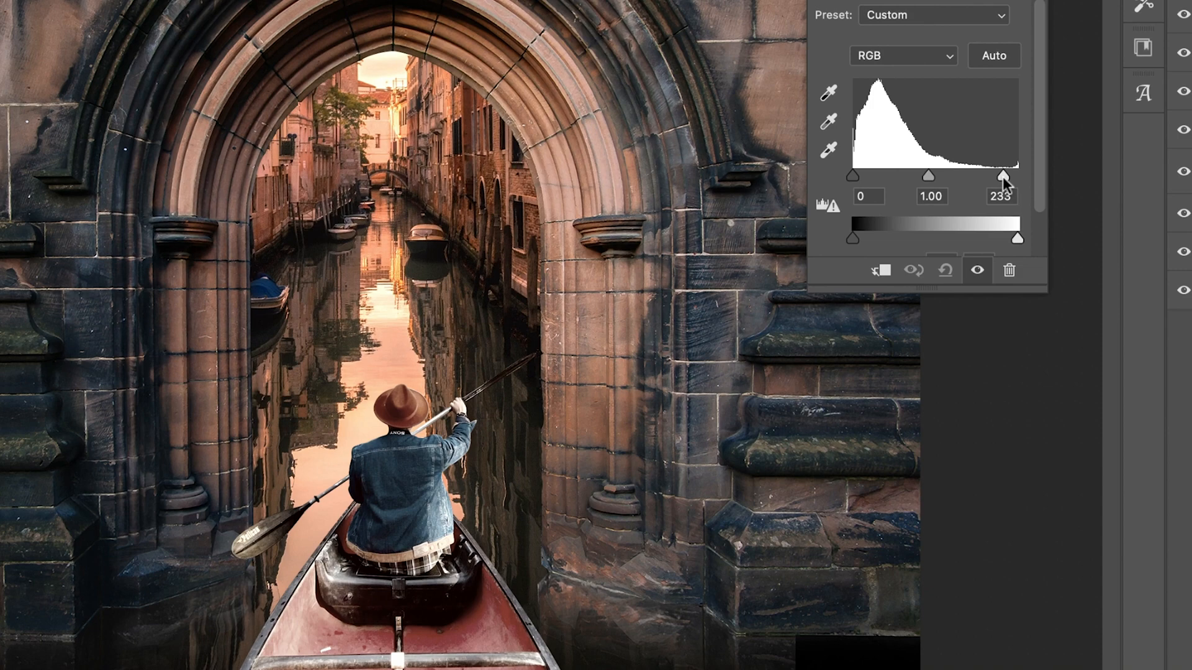
drag(1003, 176, 1006, 176)
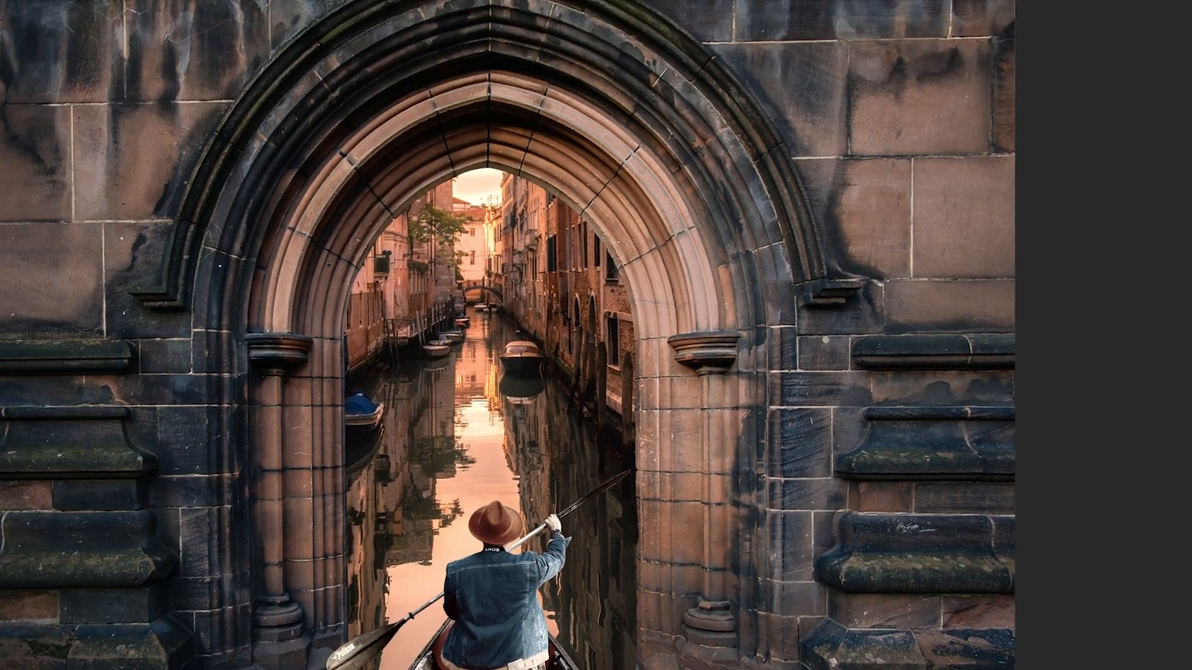
Add a Color Lookup adjustment layer on top using the TealOrangePlusContrast.3DL look, and set its opacity to 57%
click(209, 6)
mouse_move(448, 313)
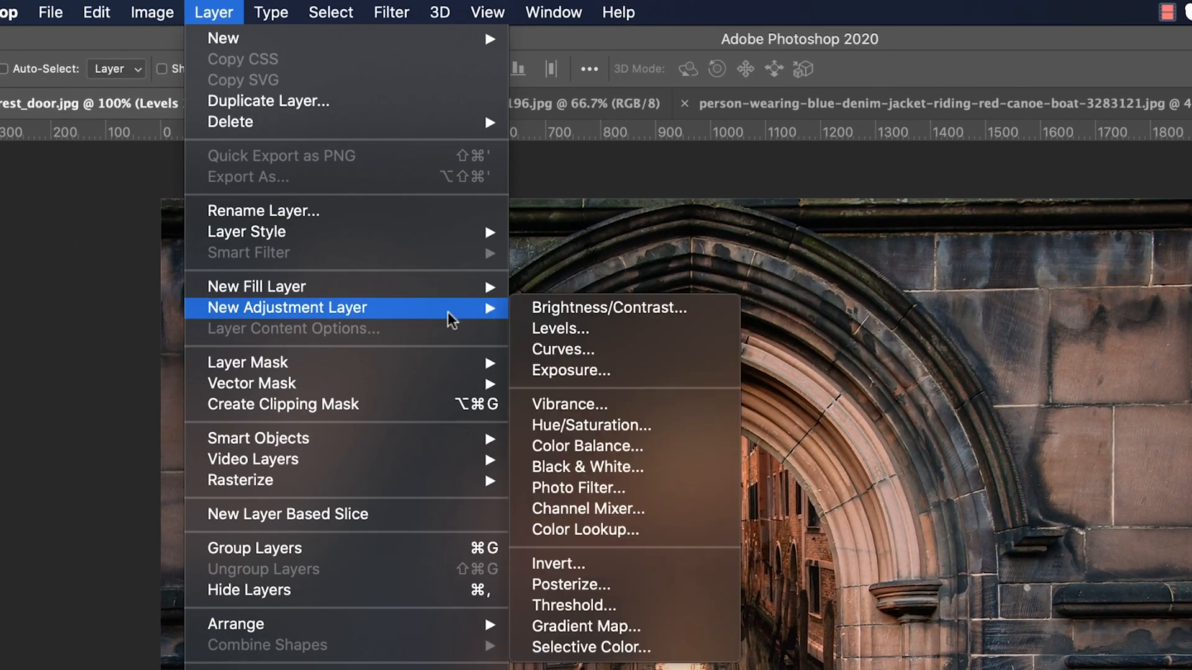
click(713, 530)
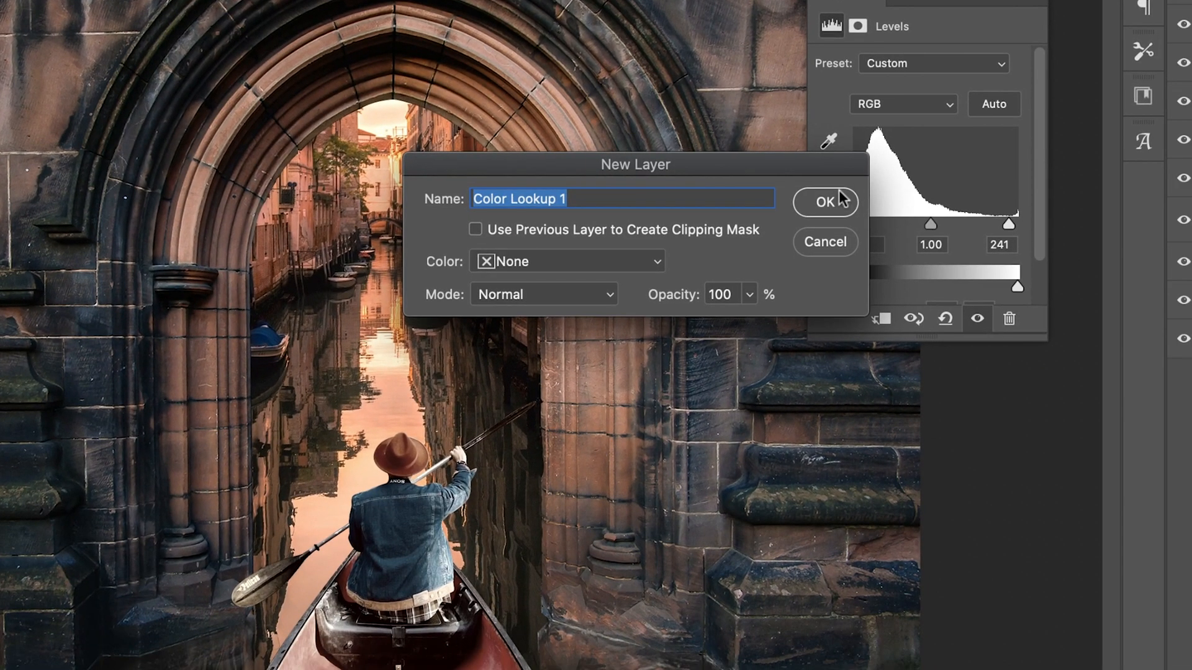
click(838, 198)
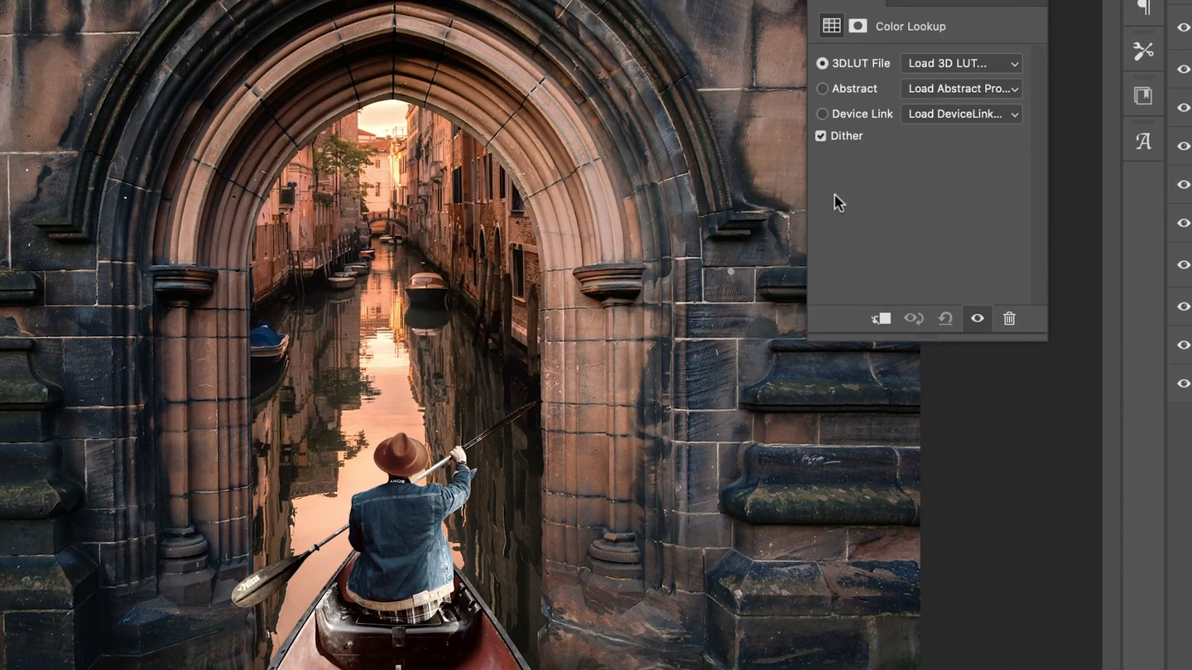
click(970, 62)
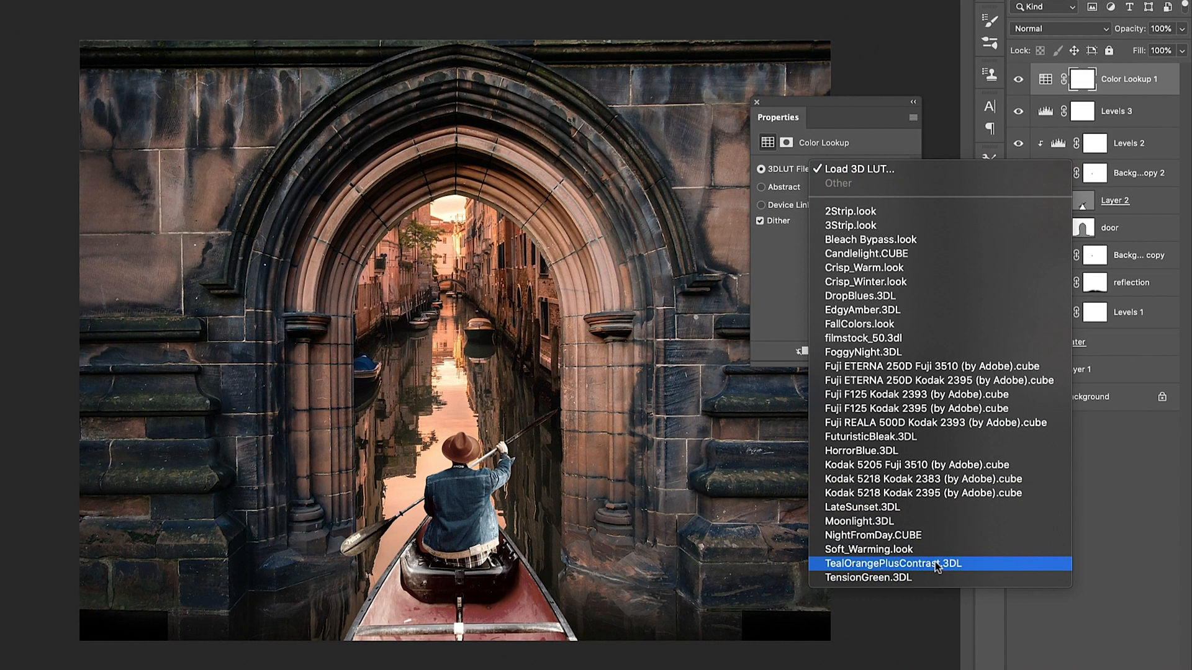
click(936, 564)
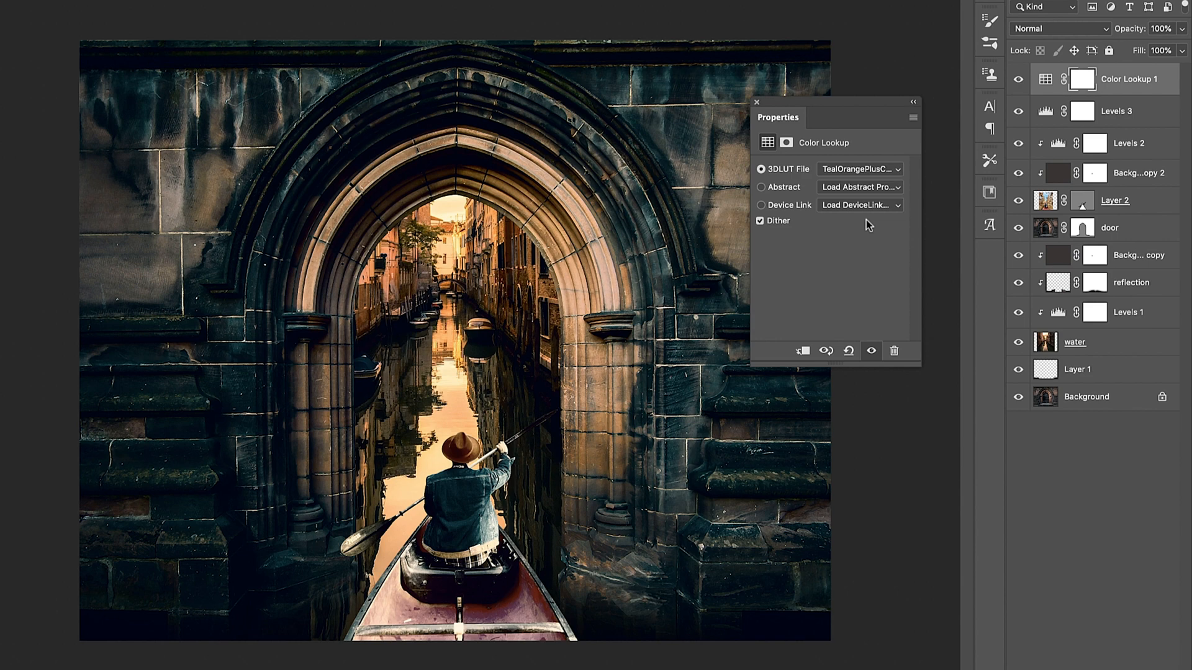
key(5)
key(7)
Try the NightFromDay.CUBE and Moonlight.3DL looks, switch the Color Lookup layer to LateSunset.3DL and lower its opacity
click(873, 169)
click(875, 142)
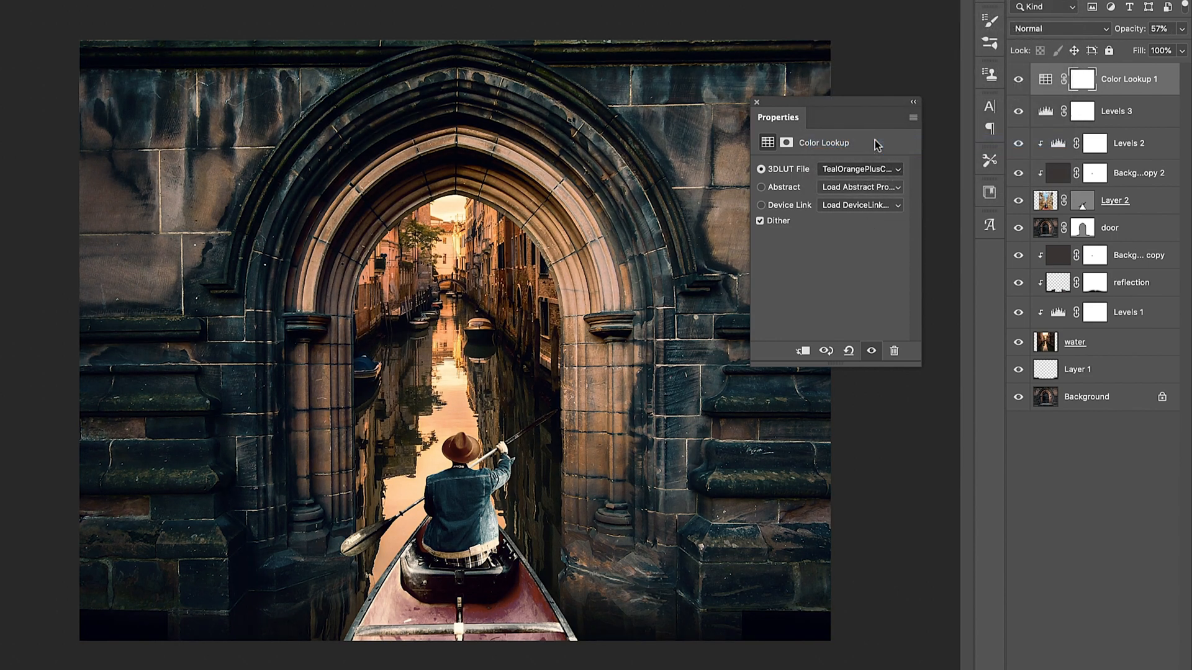
click(873, 168)
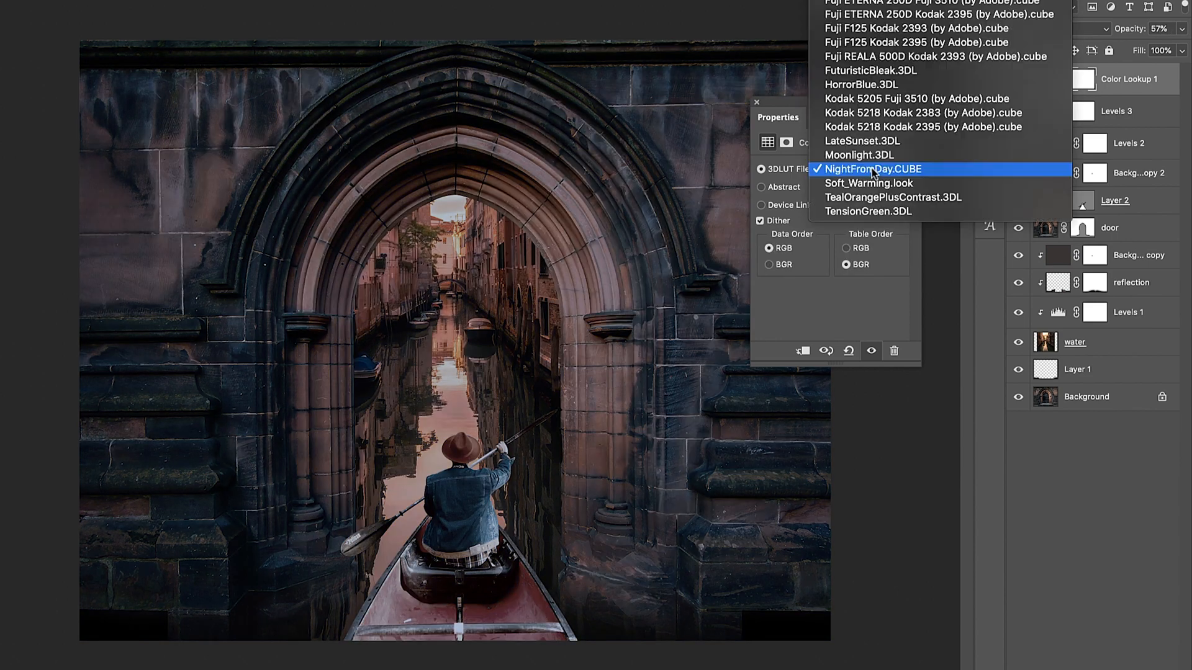
click(877, 154)
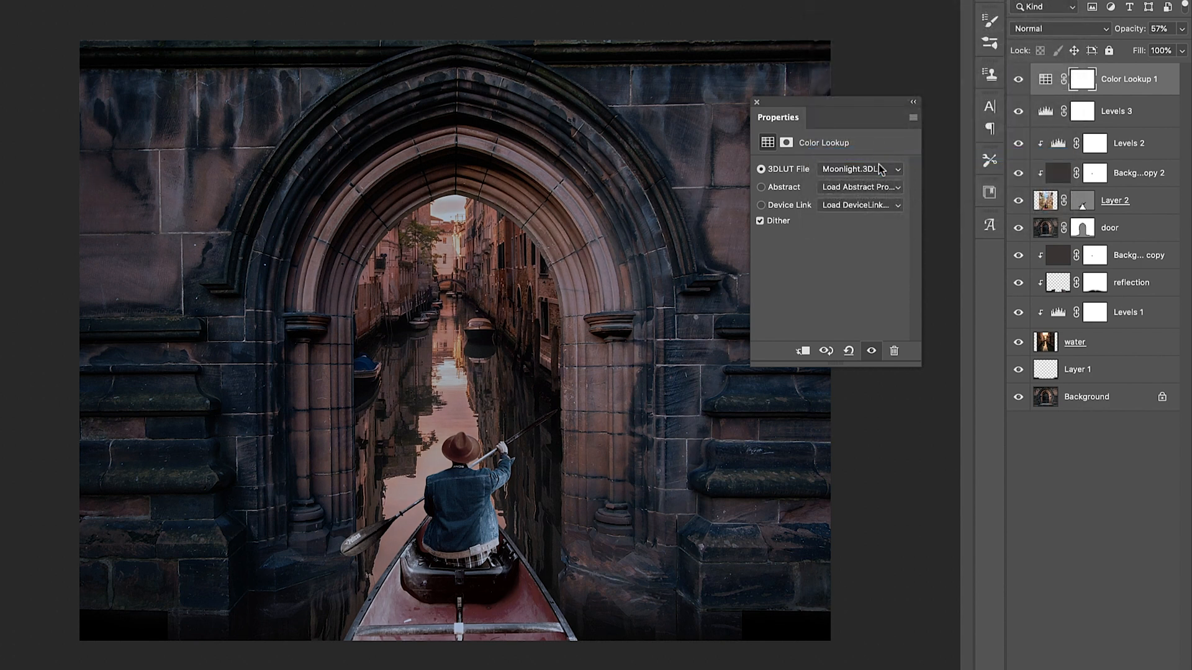
click(877, 167)
click(878, 154)
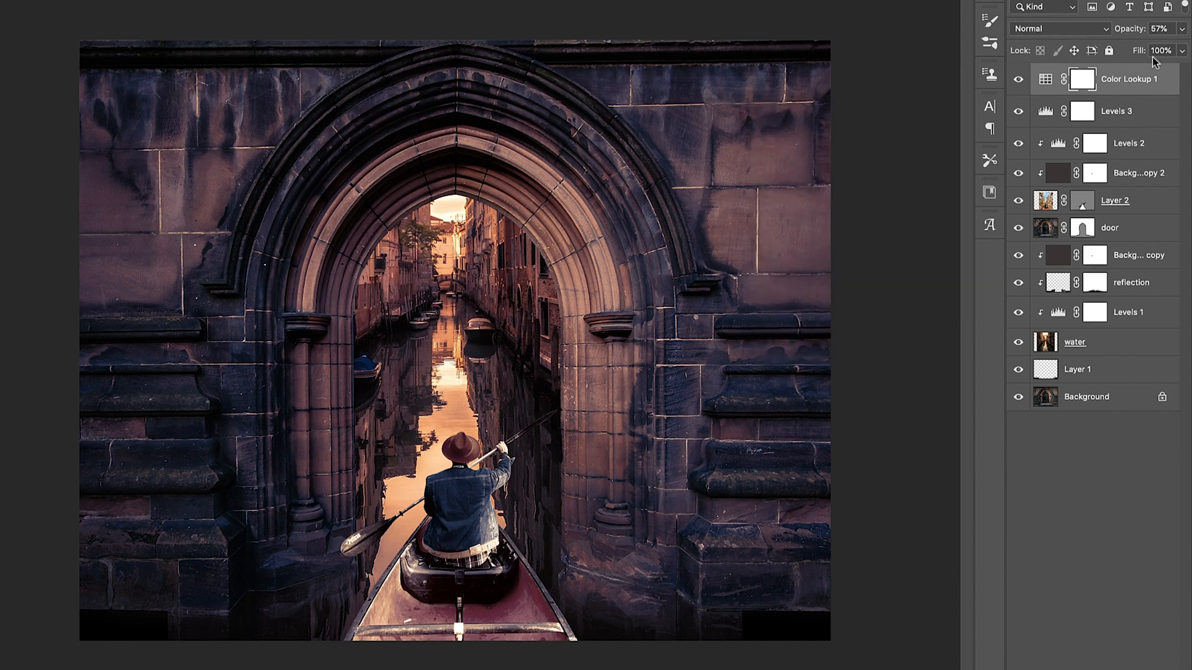
click(1182, 30)
drag(1160, 50, 1139, 50)
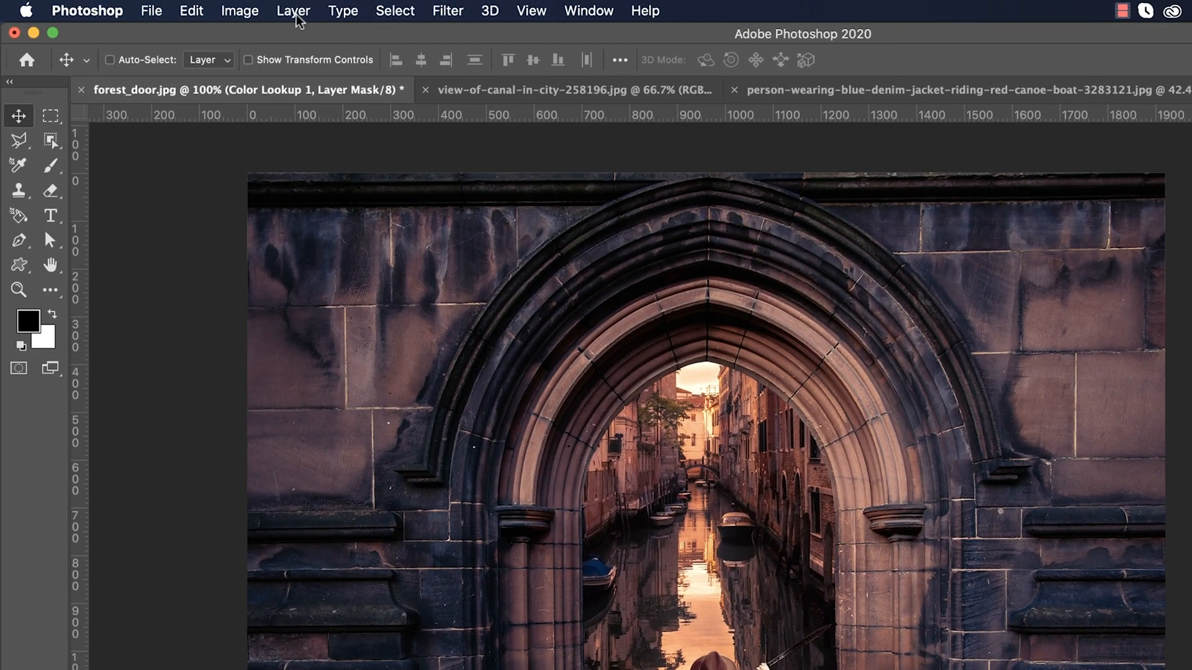
Add a Curves adjustment layer on top, brighten the highlights with a point at input 189, output 213, and pull the shadows down slightly
click(294, 13)
mouse_move(507, 277)
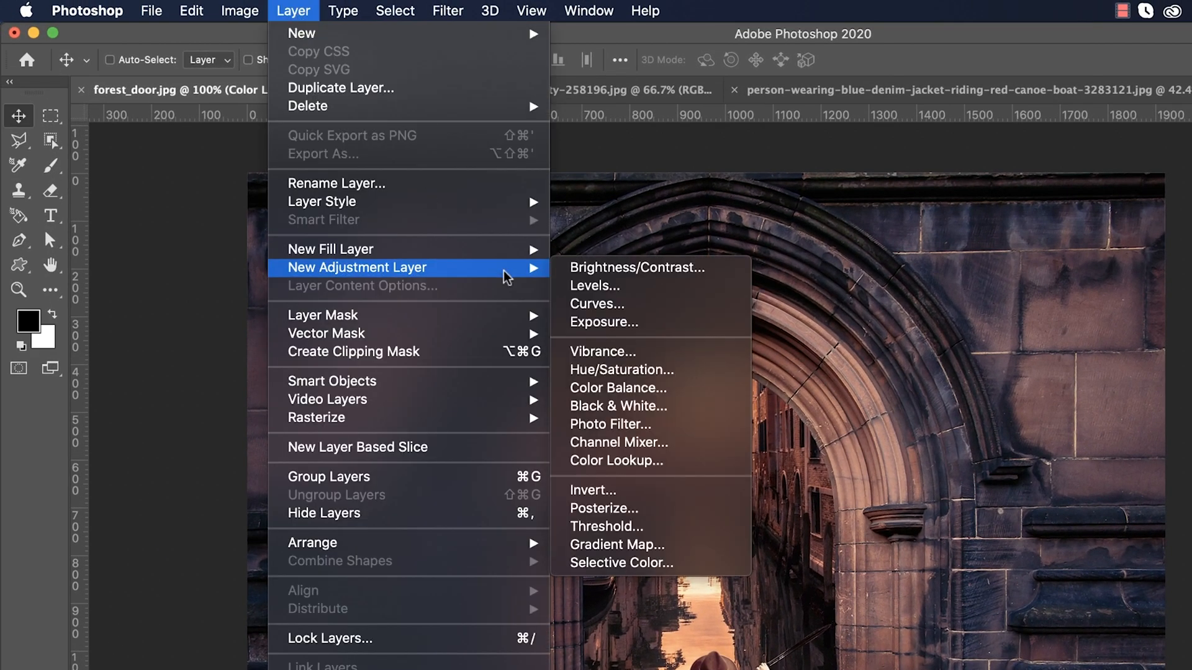
click(667, 304)
click(1077, 452)
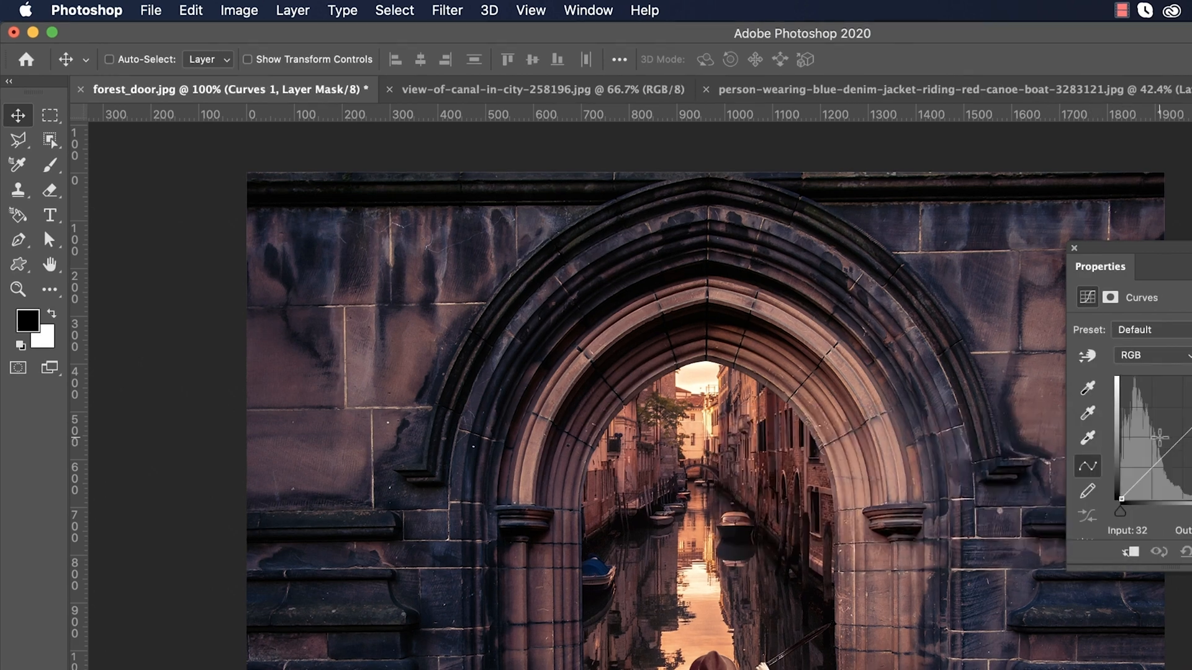
drag(951, 189, 950, 184)
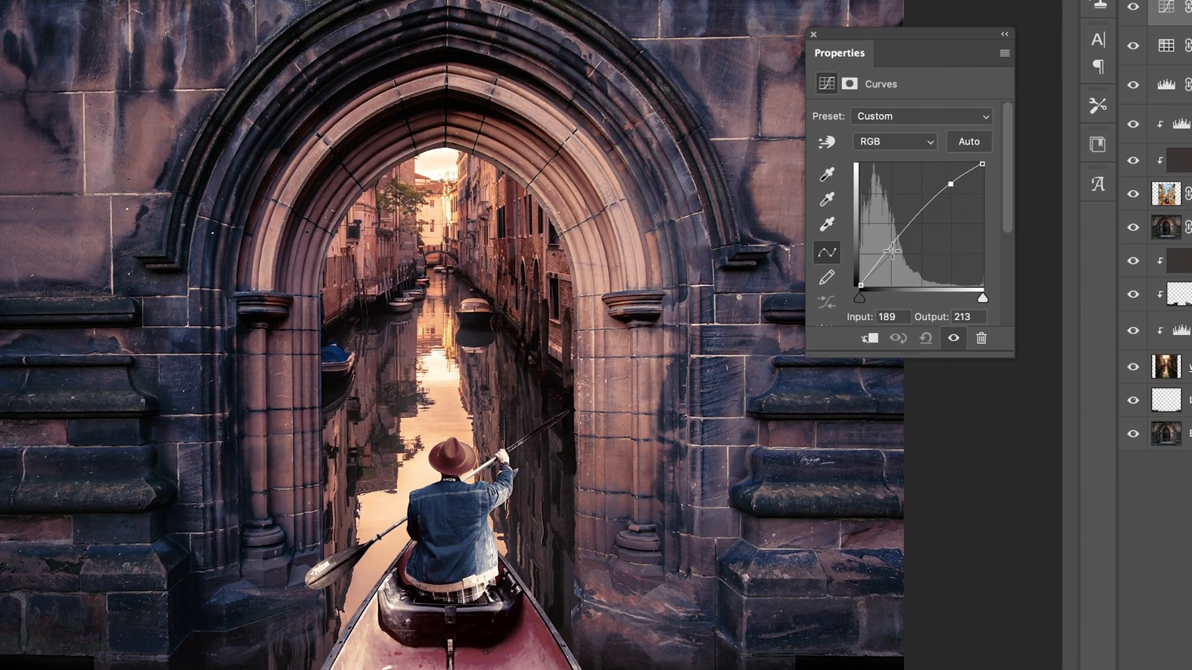
drag(892, 248, 890, 250)
click(813, 36)
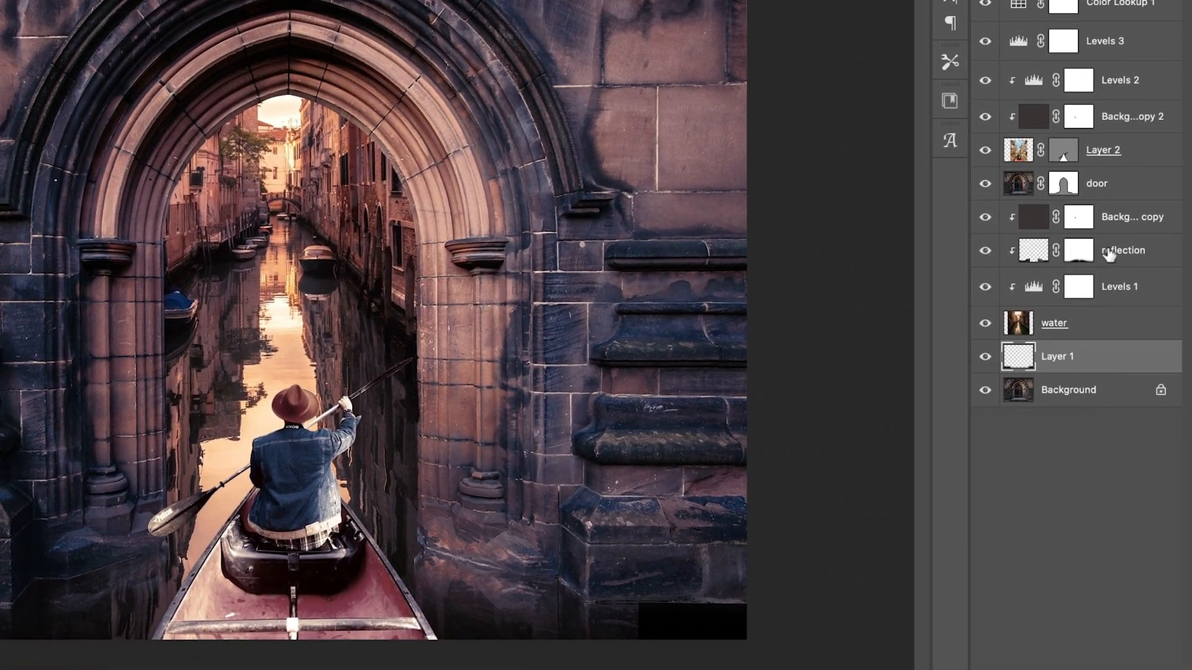
Release the reflection layer from its clipping mask so that it covers the black patch in the image's lower-right corner
click(1133, 298)
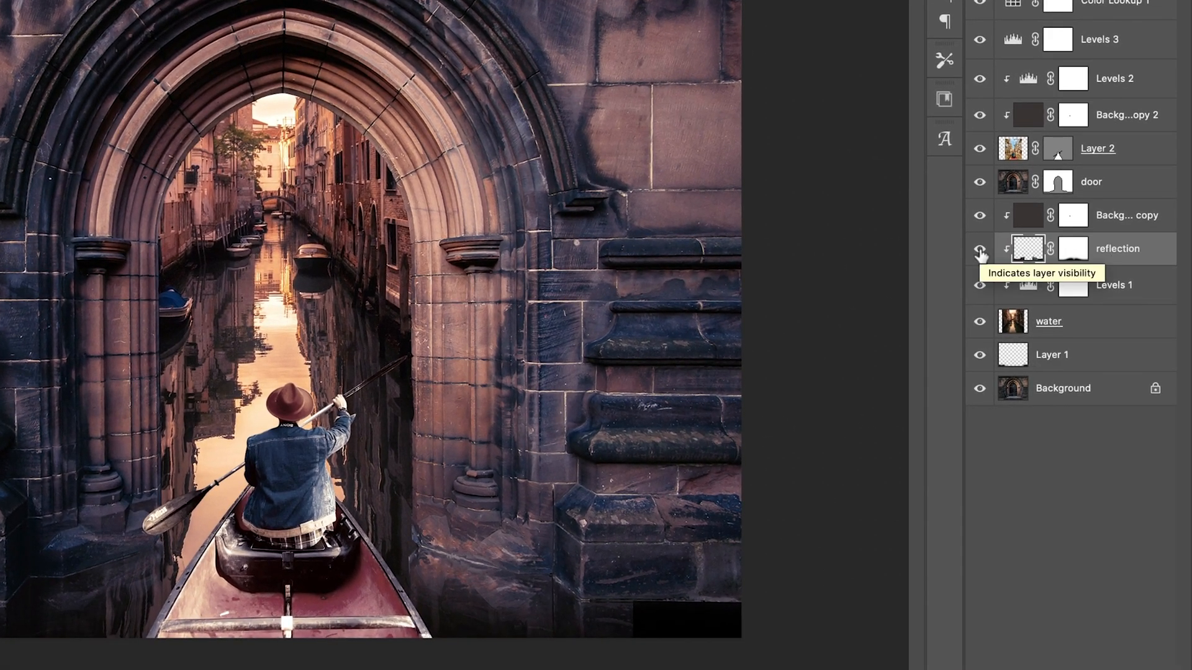
alt+click(1119, 265)
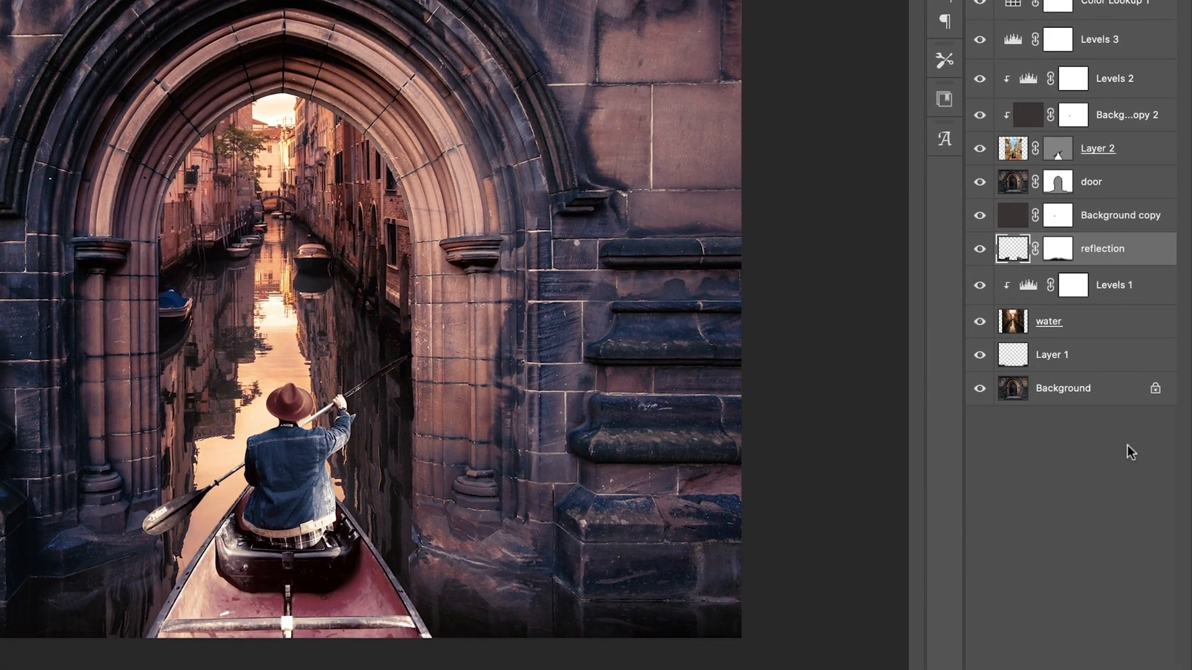
click(1083, 366)
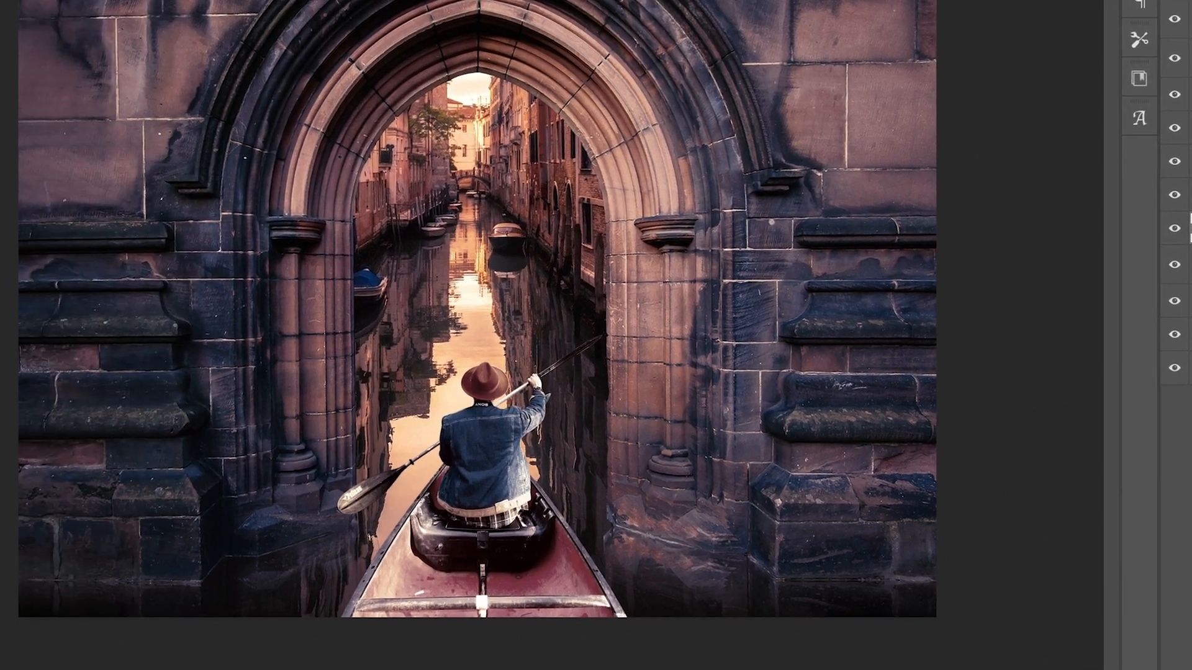